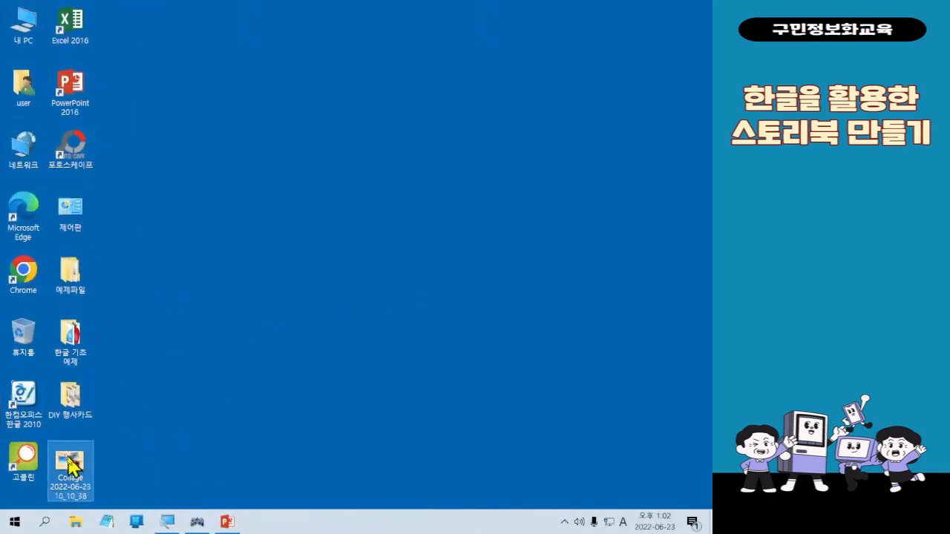
Delete the Collage image file from the desktop
left_click(71, 466)
key("Delete")
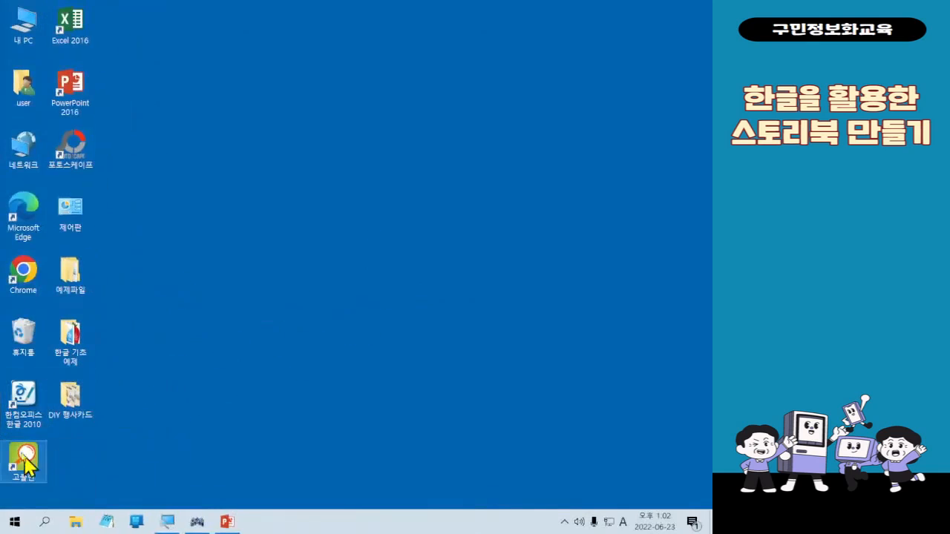
Start Hancom Office Hangul 2010 and open the document "06 여행 스토리북" from the 문서 folder
double_click(25, 410)
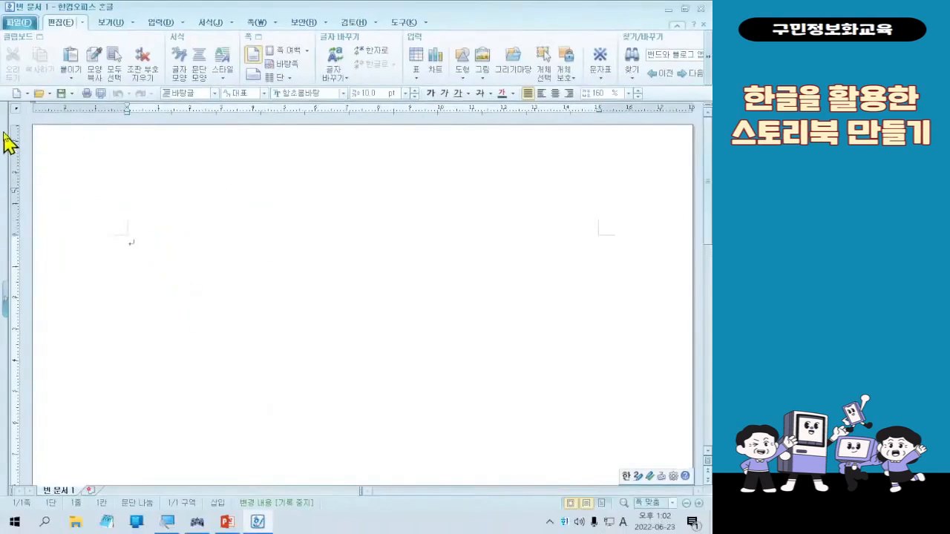
left_click(77, 187)
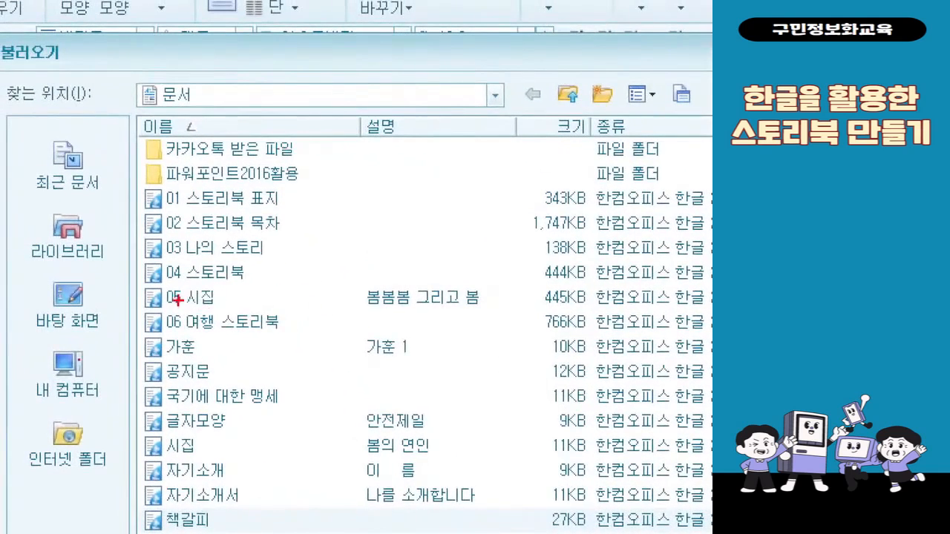
left_click_drag(138, 301, 300, 331)
left_click_drag(323, 280, 393, 265)
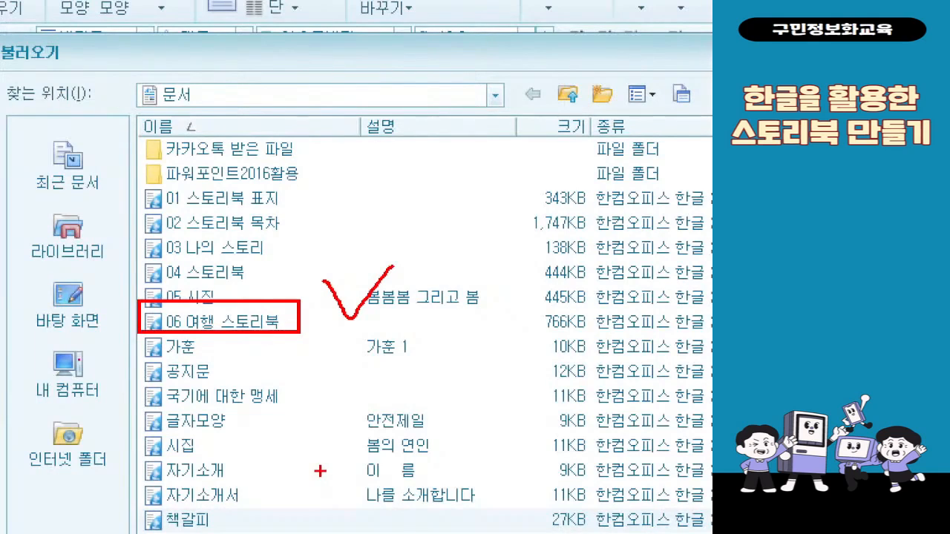
key("Escape")
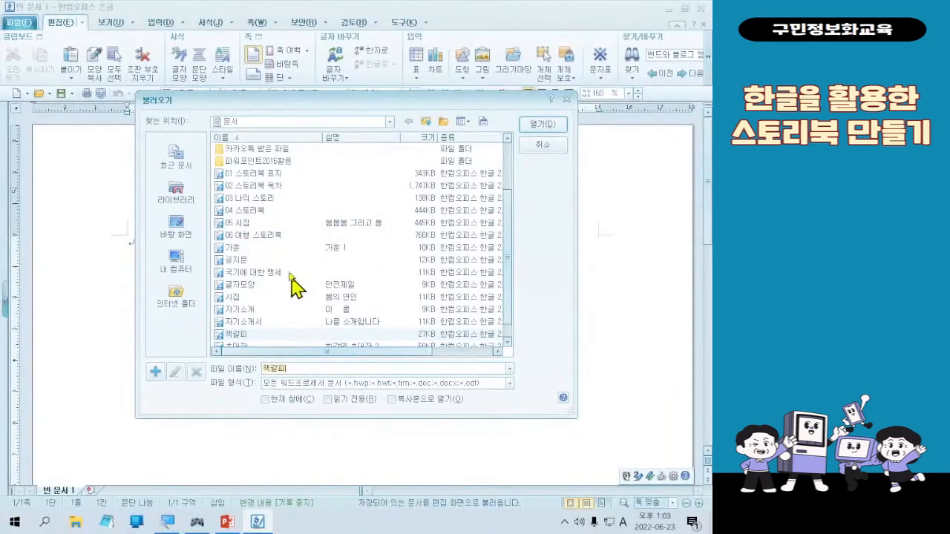
double_click(282, 236)
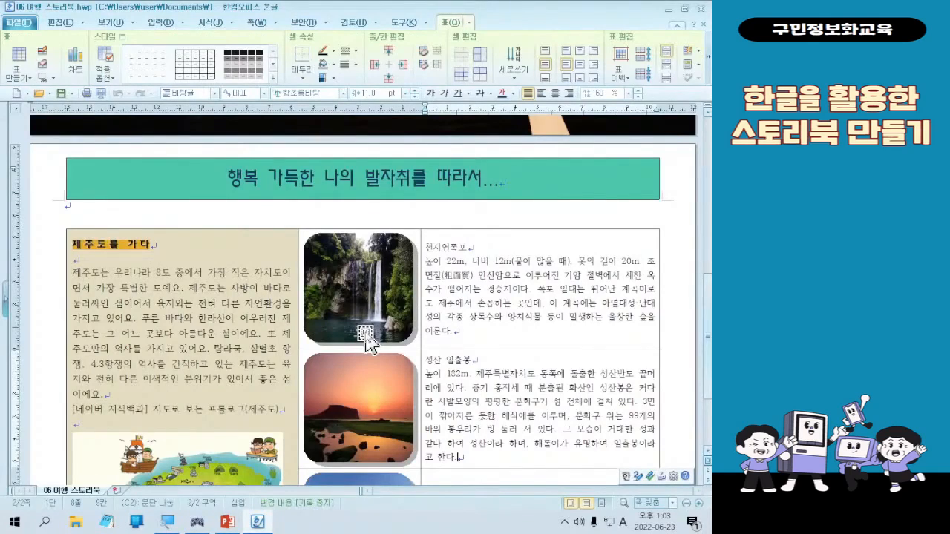
Look over the Jeju travel table on page 2, including its photos, descriptions and the cell still lacking text
scroll(571, 281, "down", 3)
scroll(575, 281, "up", 5)
scroll(574, 281, "down", 5)
scroll(575, 281, "up", 4)
scroll(577, 286, "down", 4)
left_click(576, 431)
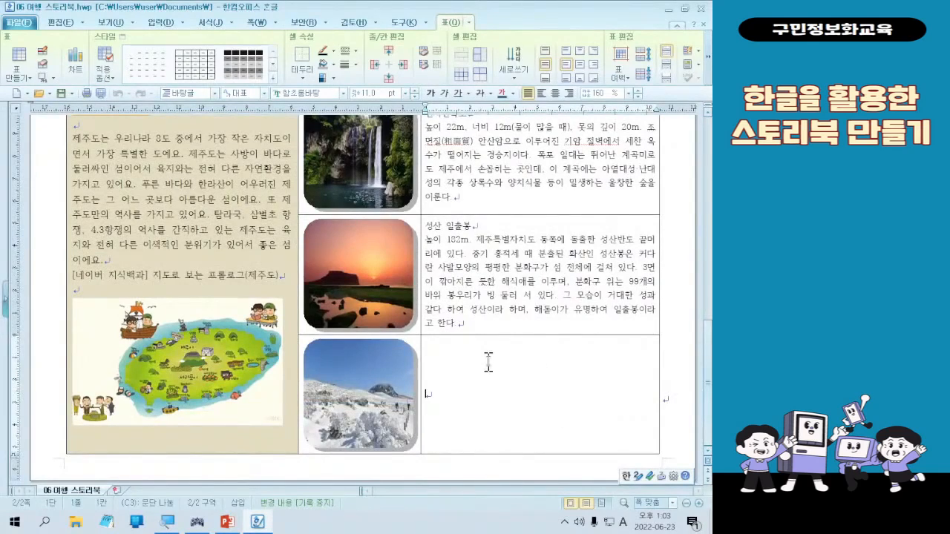
scroll(589, 450, "up", 2)
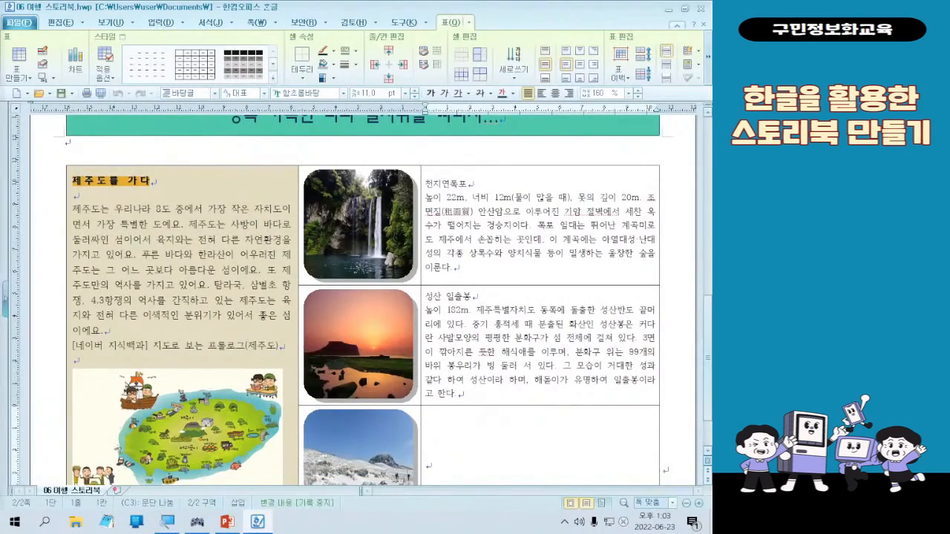
scroll(554, 360, "down", 2)
left_click(511, 355)
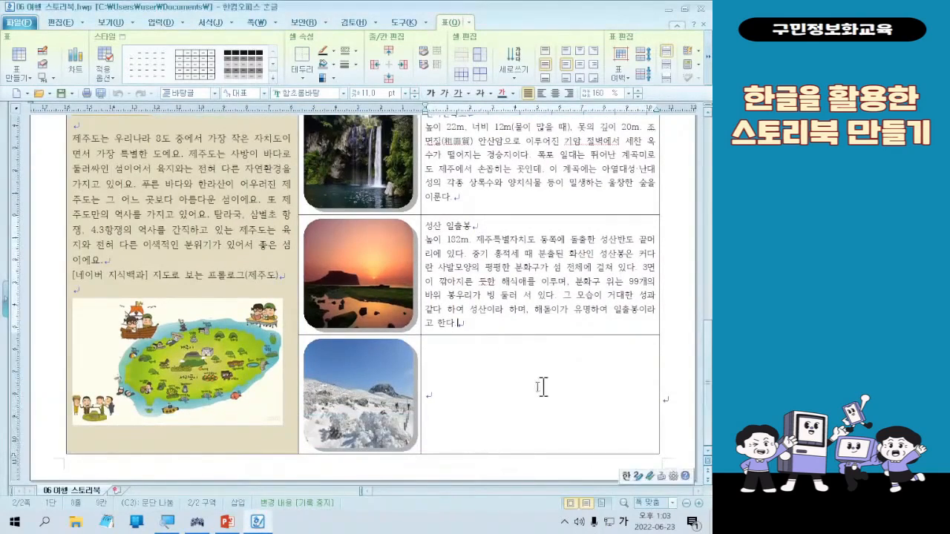
Place the text cursor in the empty table cell beside the snowy mountain photo
left_click(481, 377)
key("ctrl")
key("ctrl")
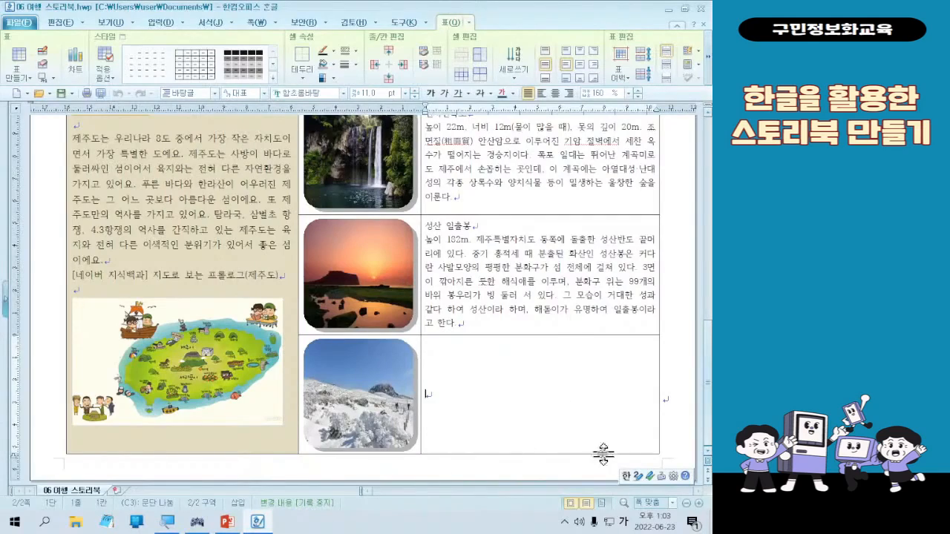
key("ctrl")
Minimise the document window and open the 예제파일 folder on the desktop
left_click(623, 20)
key("ctrl+1")
left_click(145, 269)
mouse_move(92, 199)
left_mouse_down()
mouse_move(124, 212)
mouse_move(196, 307)
left_mouse_up()
mouse_move(230, 227)
left_mouse_down()
mouse_move(267, 245)
mouse_move(292, 213)
left_mouse_up()
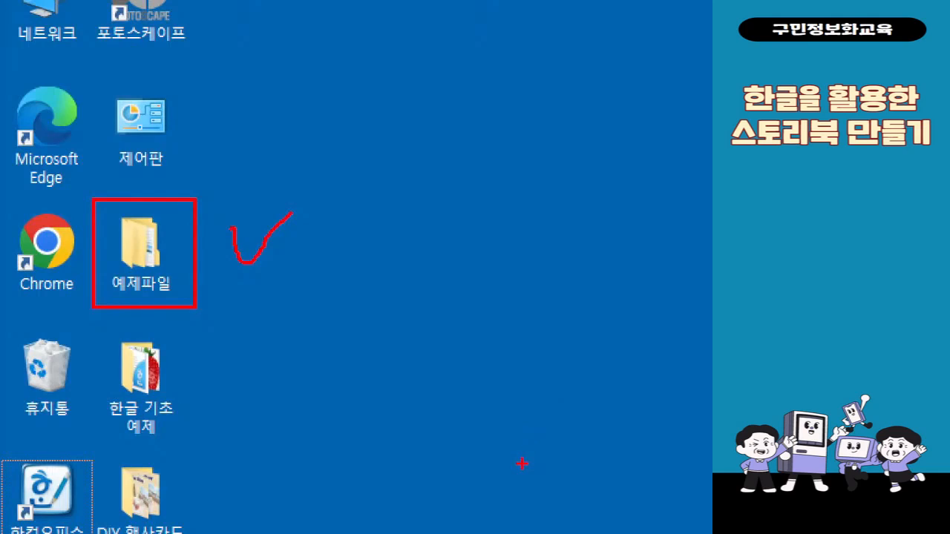
key("Escape")
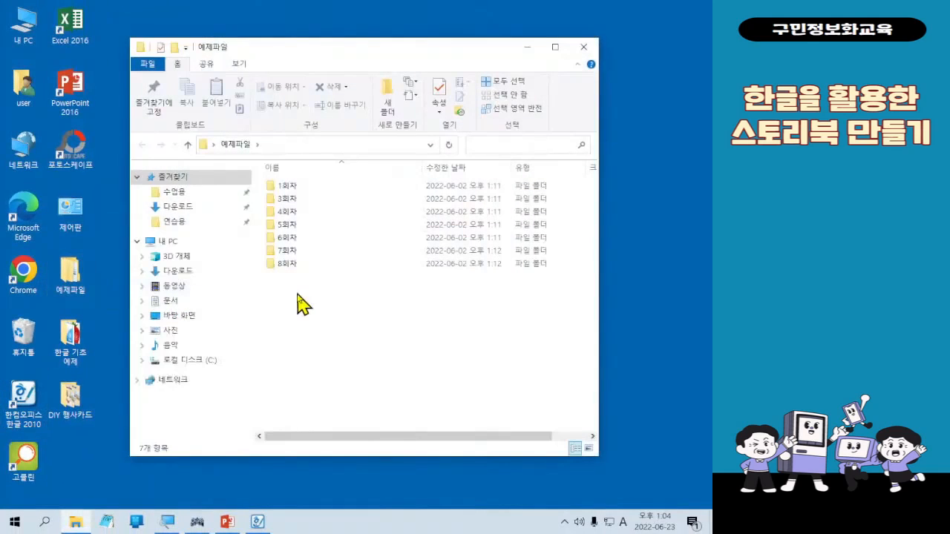
Open the 6회차 subfolder inside 예제파일
key("ctrl+1")
mouse_move(181, 261)
left_mouse_down()
mouse_move(335, 278)
mouse_move(343, 297)
left_mouse_up()
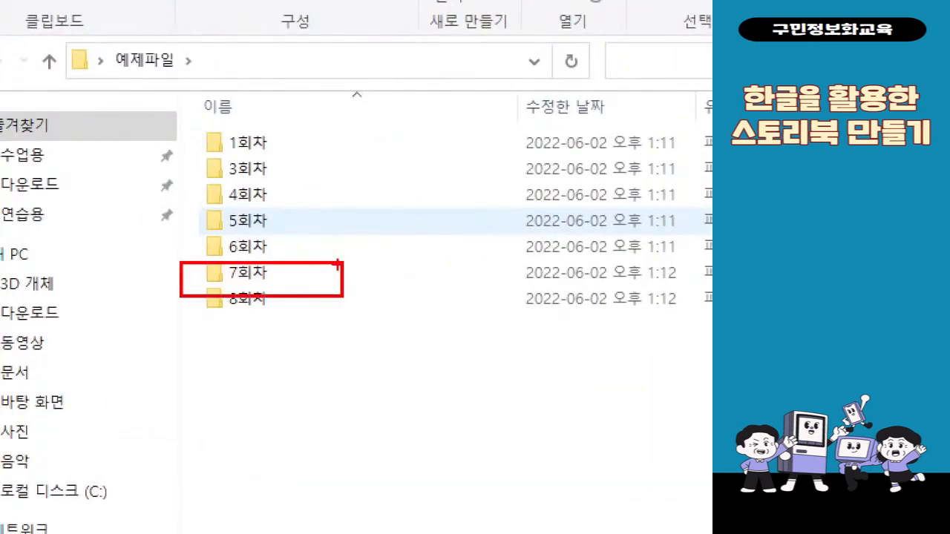
key("Escape")
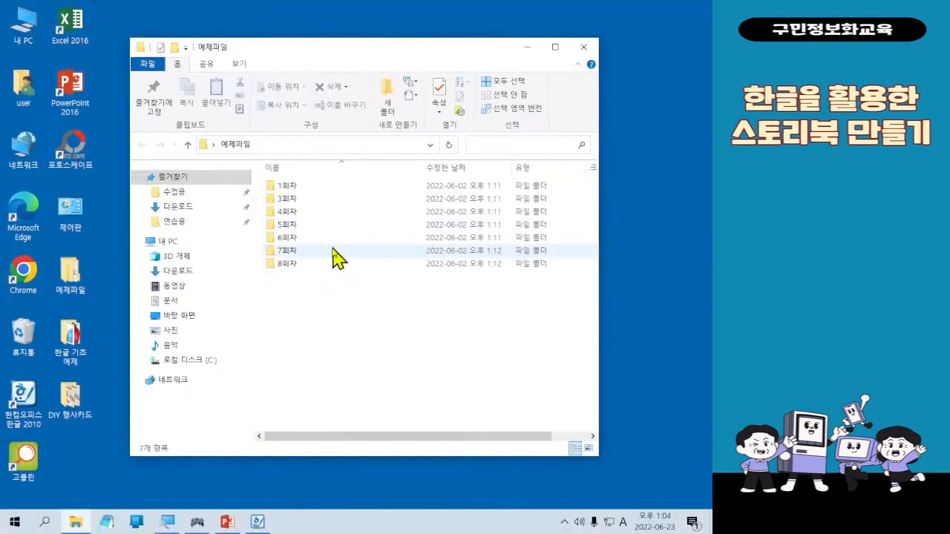
key("ctrl+1")
mouse_move(188, 209)
left_mouse_down()
mouse_move(309, 244)
mouse_move(345, 193)
left_mouse_up()
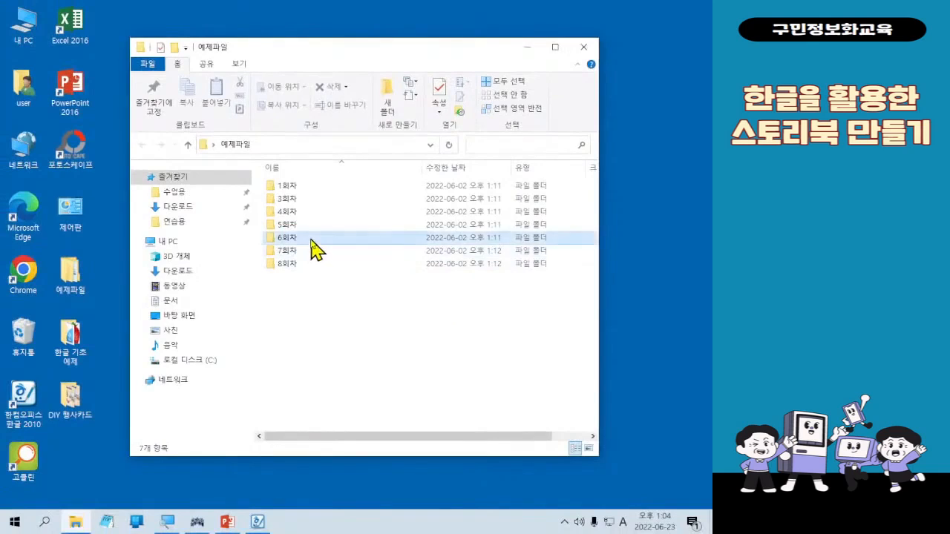
double_click(300, 232)
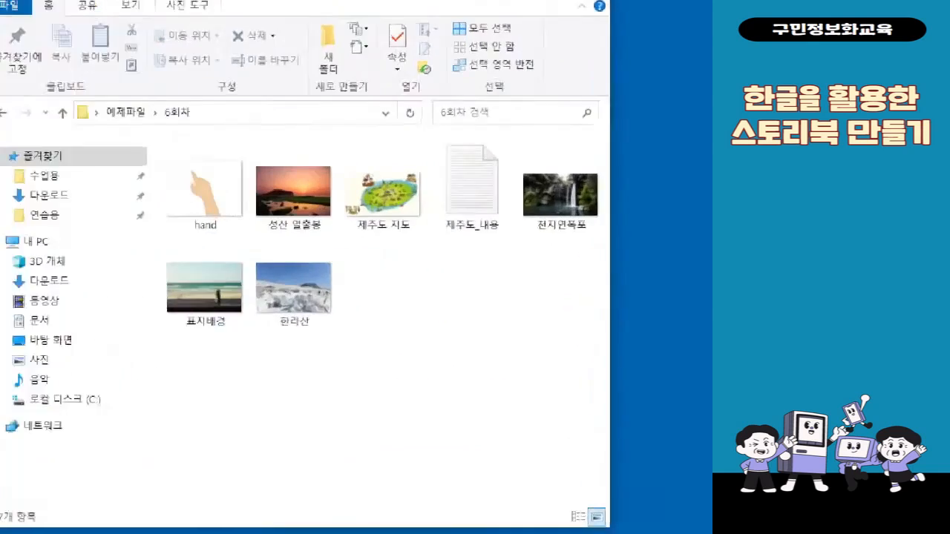
Open the text file 제주도_내용 in Notepad, widen its window and go to the 한라산 paragraph
left_click_drag(356, 84, 483, 291)
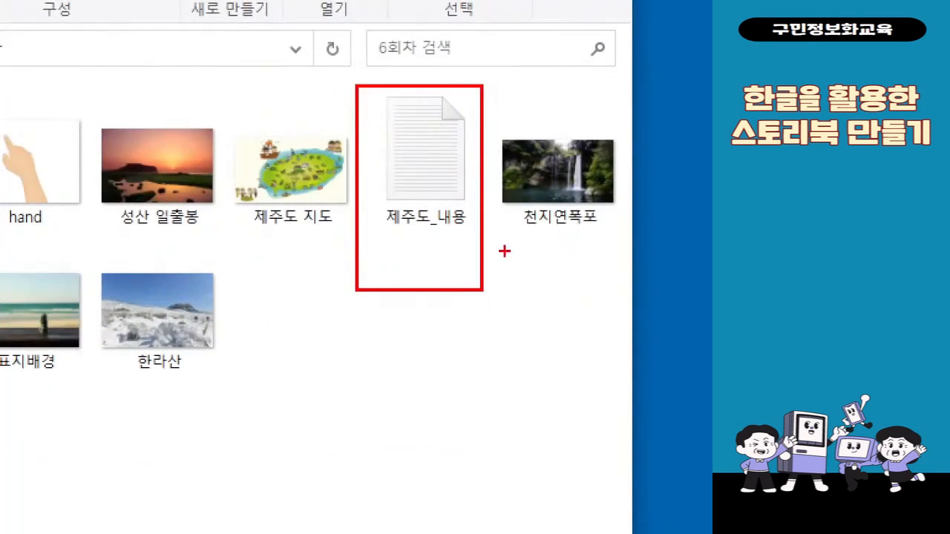
left_click_drag(505, 251, 572, 239)
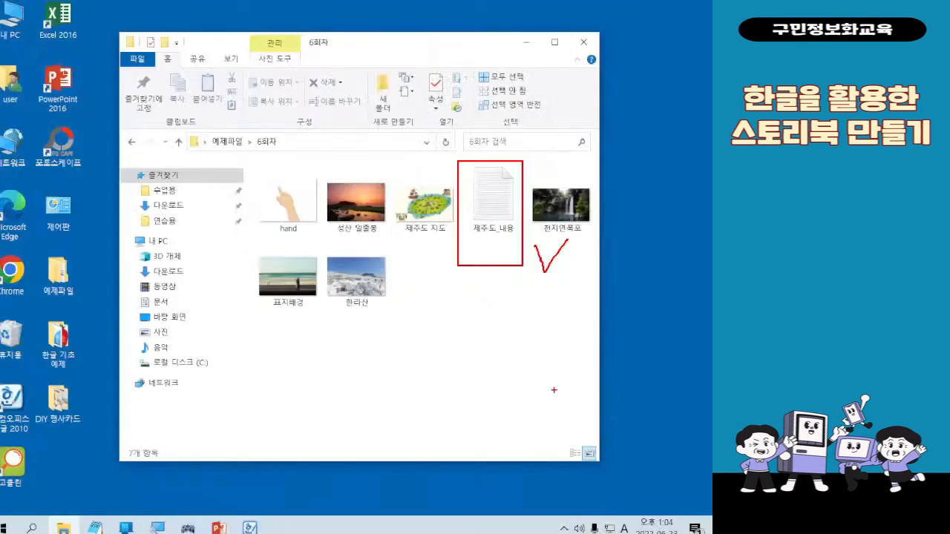
left_click(401, 157)
double_click(482, 199)
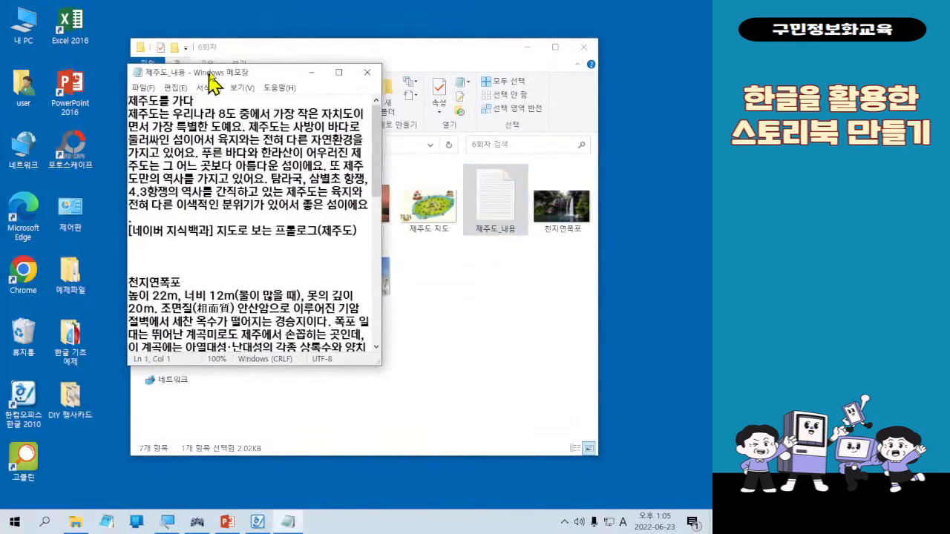
left_click_drag(388, 357, 606, 346)
scroll(499, 269, "down", 5)
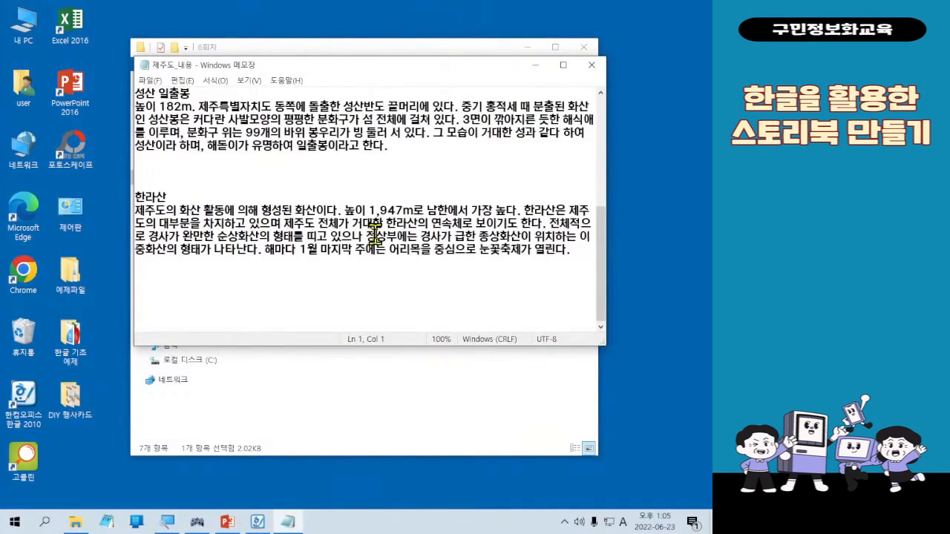
left_click(258, 523)
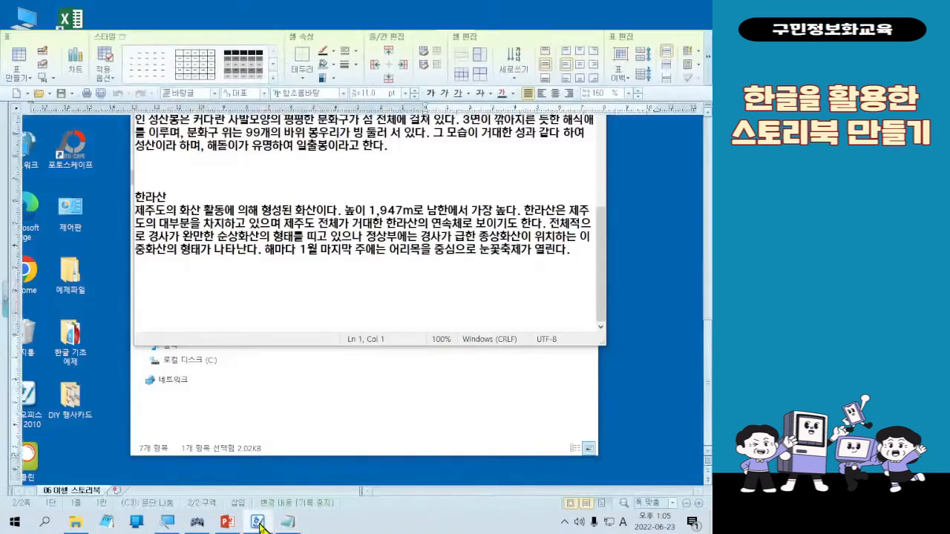
left_click(259, 524)
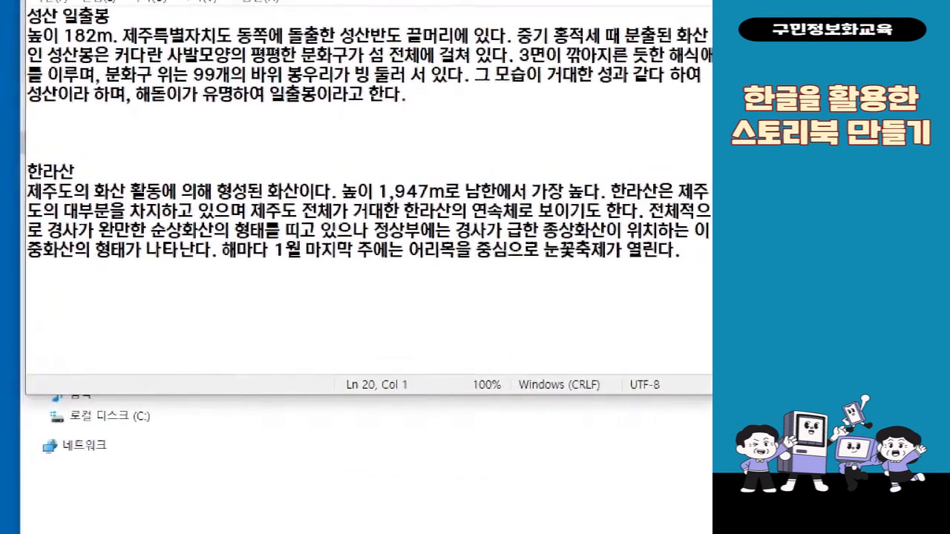
left_click(94, 164)
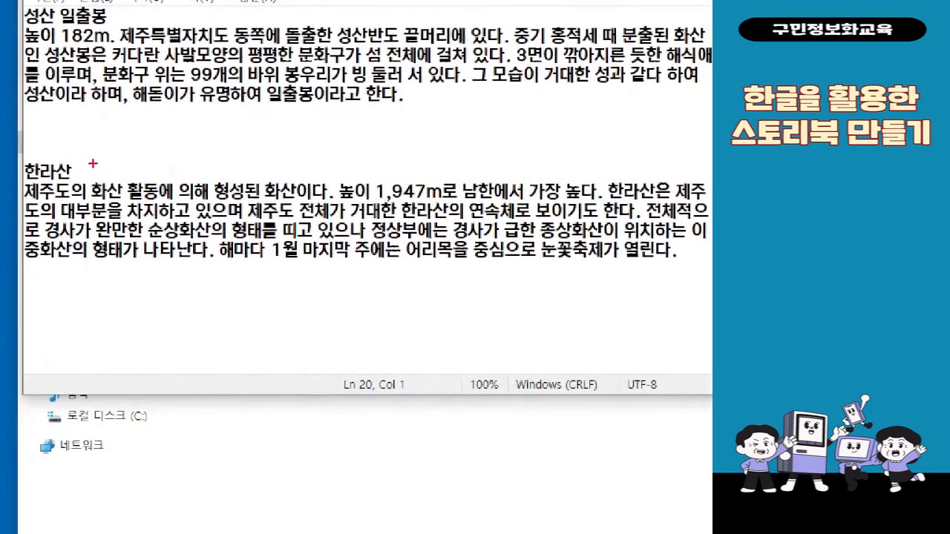
mouse_move(15, 155)
left_mouse_down()
mouse_move(711, 261)
mouse_move(711, 294)
mouse_move(635, 265)
mouse_move(127, 174)
mouse_move(654, 223)
left_mouse_up()
left_click_drag(74, 201, 640, 239)
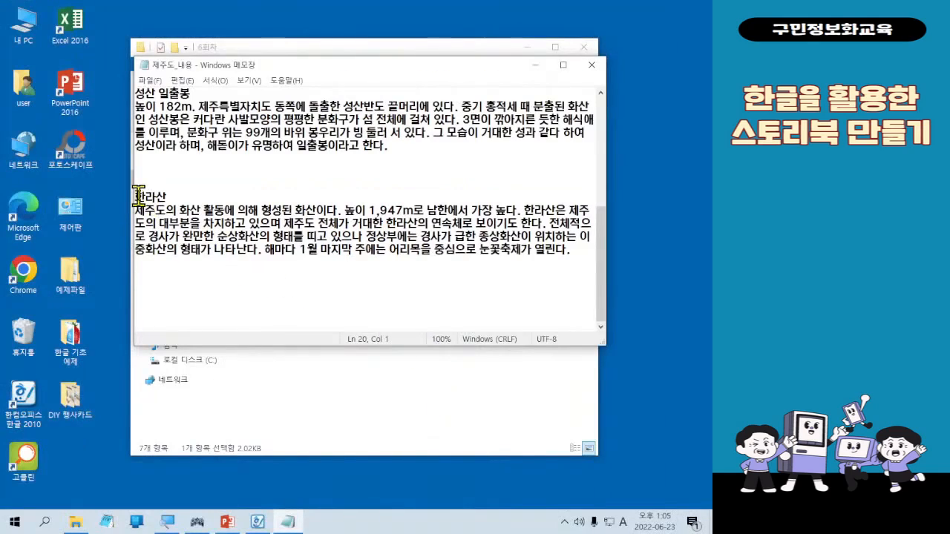
Copy the 한라산 heading together with its whole descriptive paragraph from the text file
left_click_drag(136, 196, 599, 248)
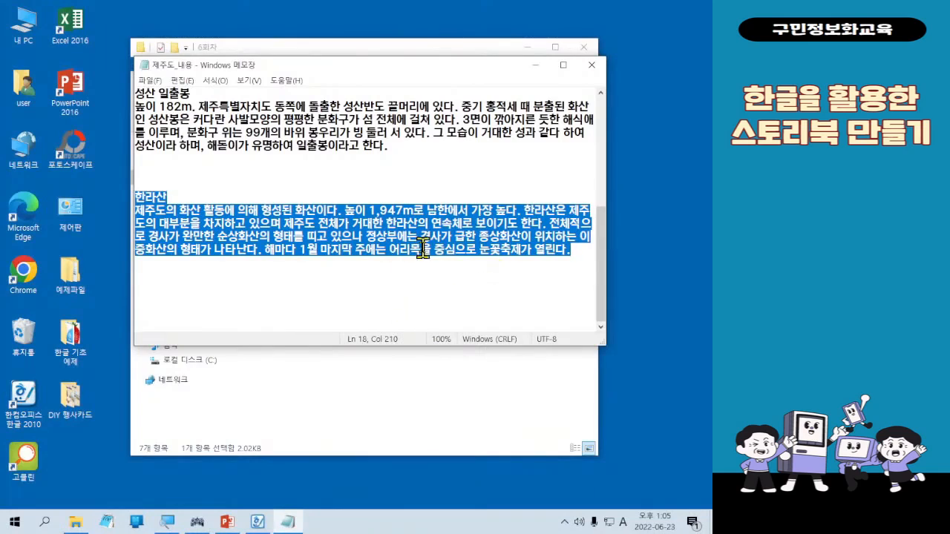
key("ctrl+c")
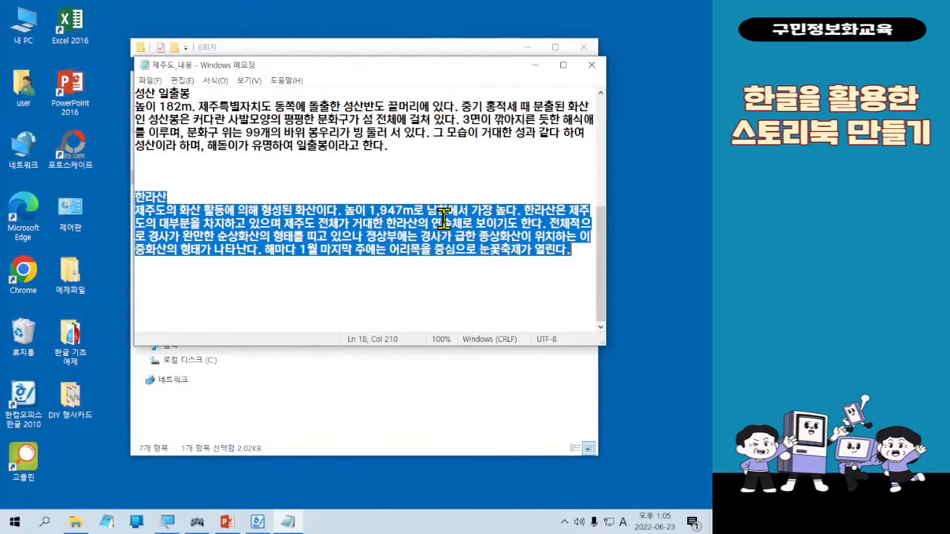
right_click(444, 220)
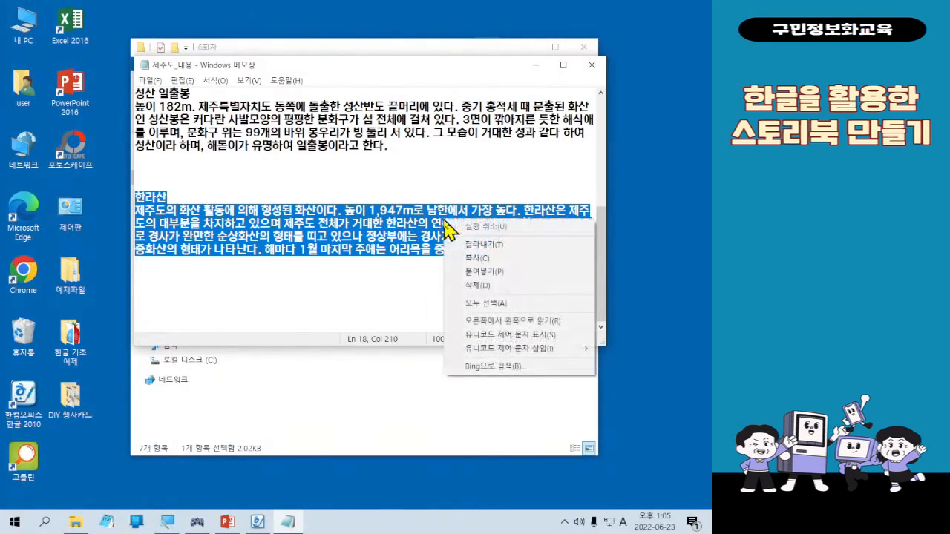
key("ctrl+1")
left_click(514, 264)
left_click_drag(391, 225, 482, 275)
mouse_move(490, 242)
left_mouse_down()
mouse_move(517, 272)
mouse_move(554, 221)
left_mouse_up()
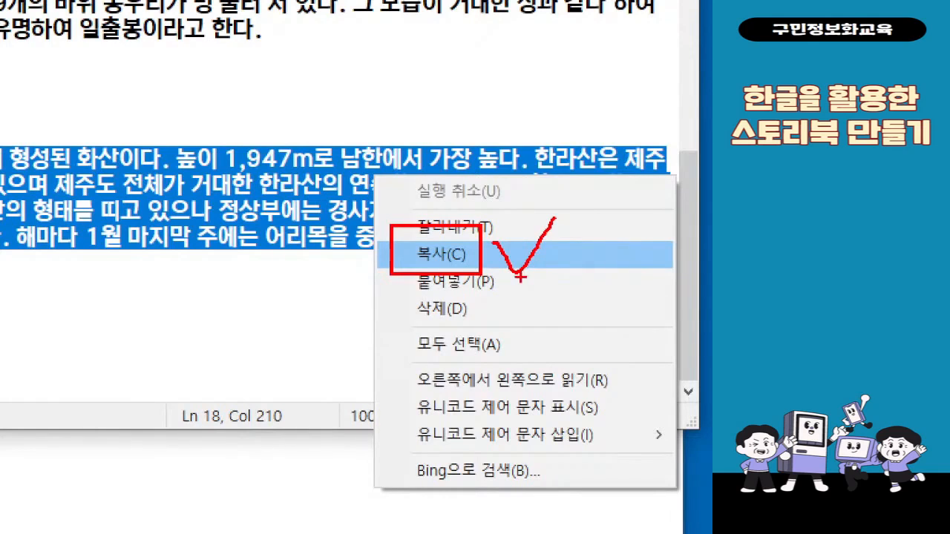
key("Escape")
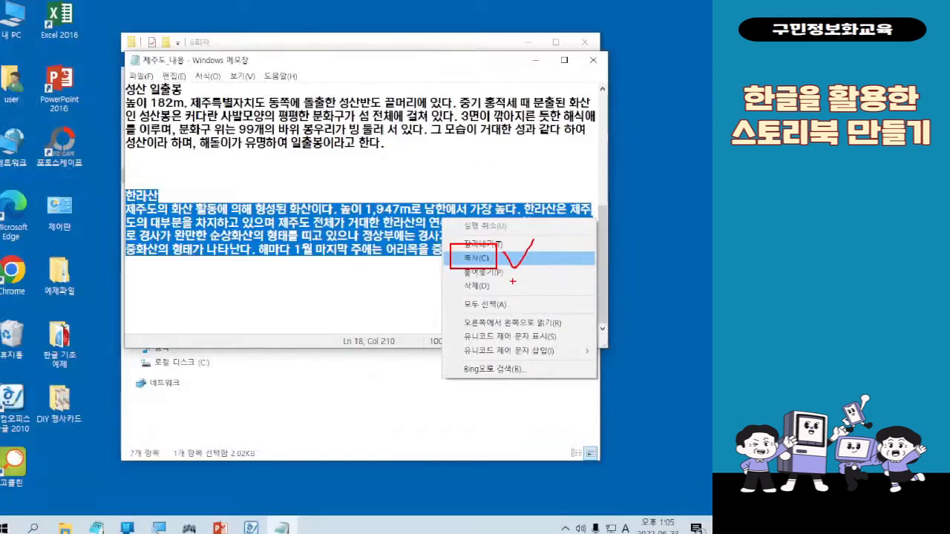
right_click(409, 224)
left_click(440, 263)
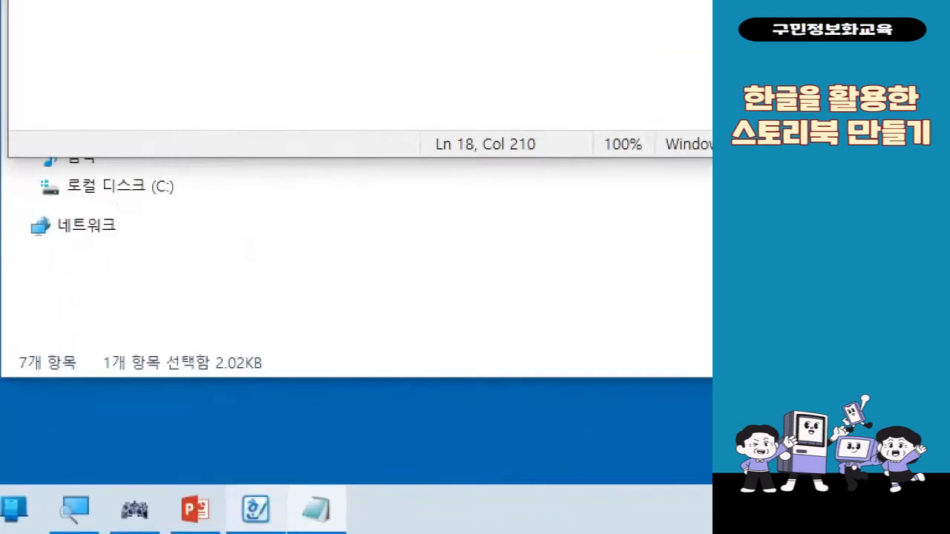
Switch back to the Hangul travel storybook and put the cursor in the blank cell below the 성산 일출봉 description
left_click_drag(225, 482, 283, 533)
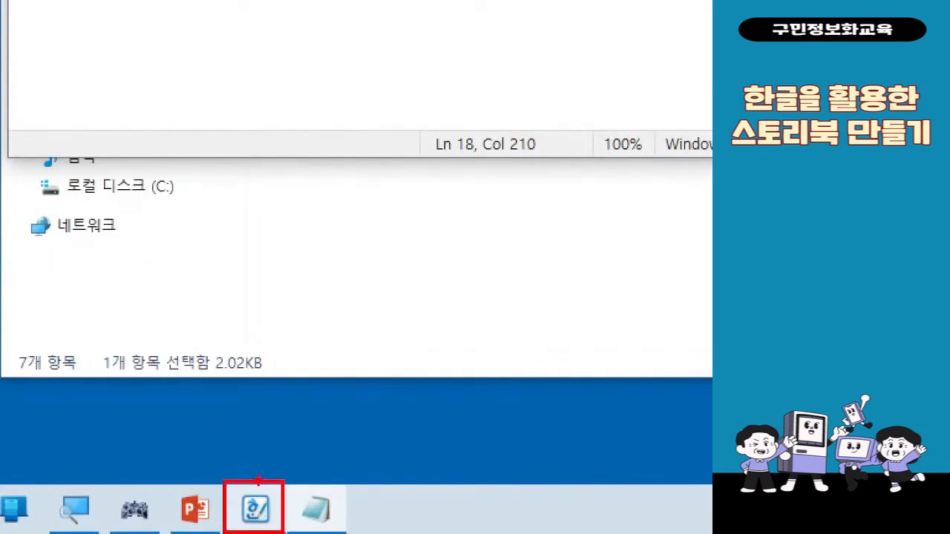
left_click_drag(260, 480, 365, 107)
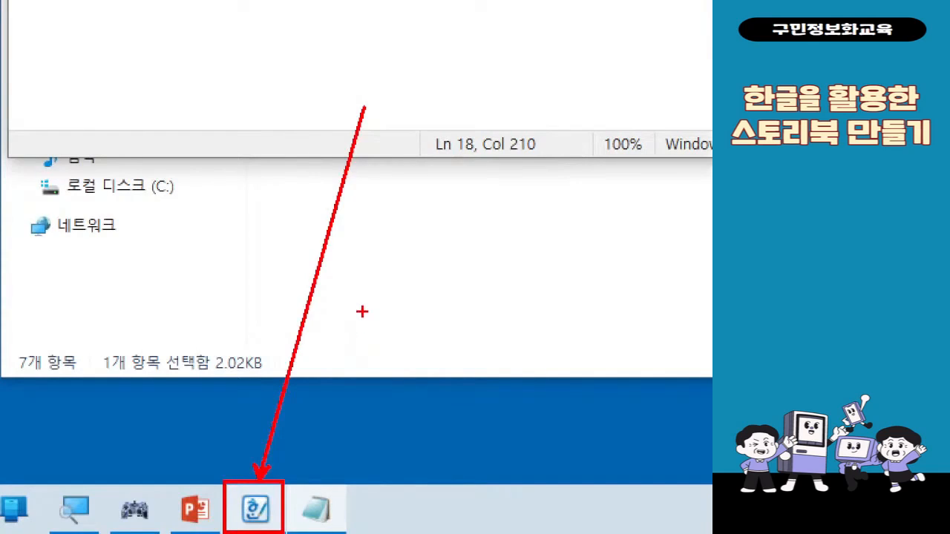
key("Escape")
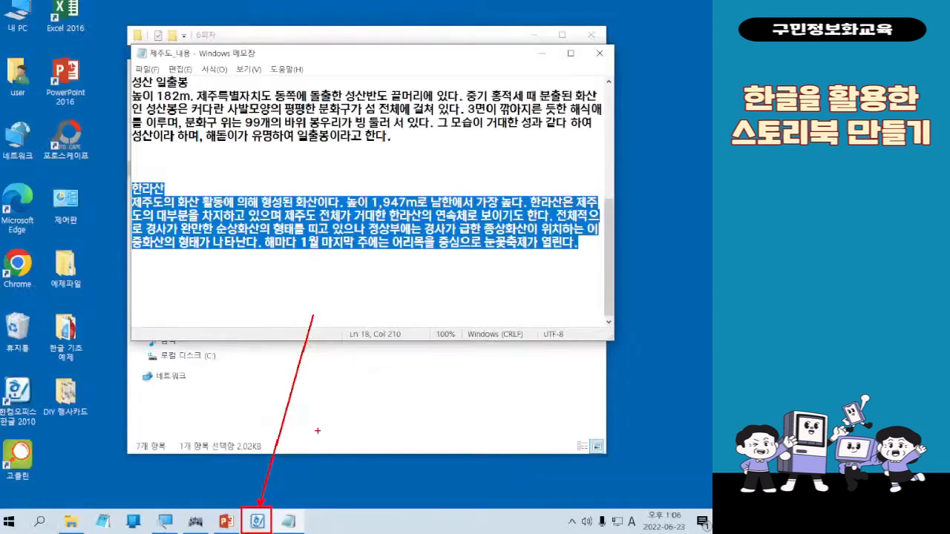
left_click(259, 521)
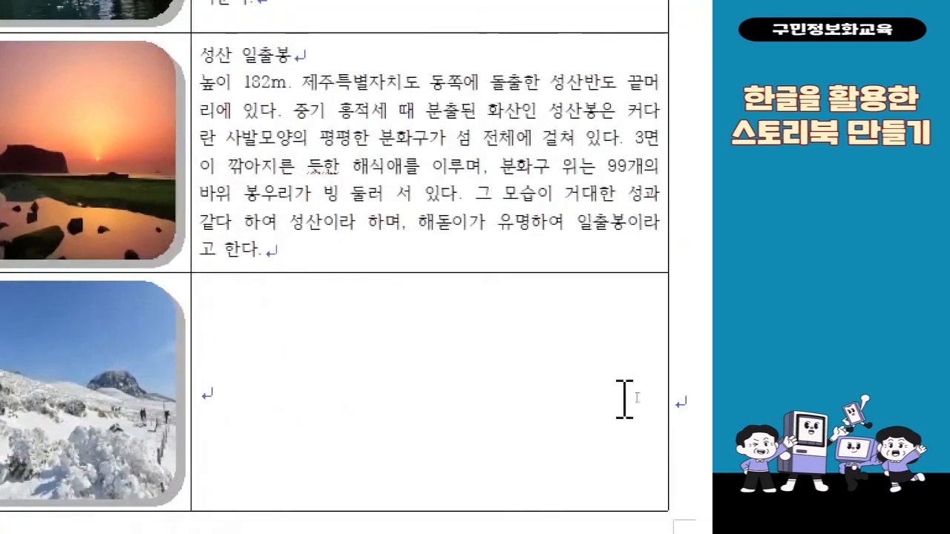
key("ctrl")
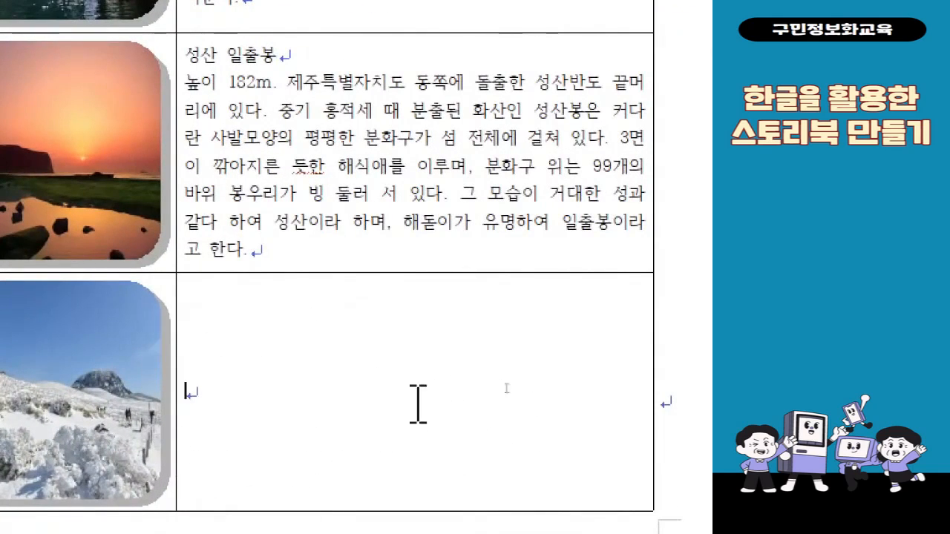
Paste the copied 한라산 heading and description into the blank cell beside the snowy mountain photo
right_click(337, 380)
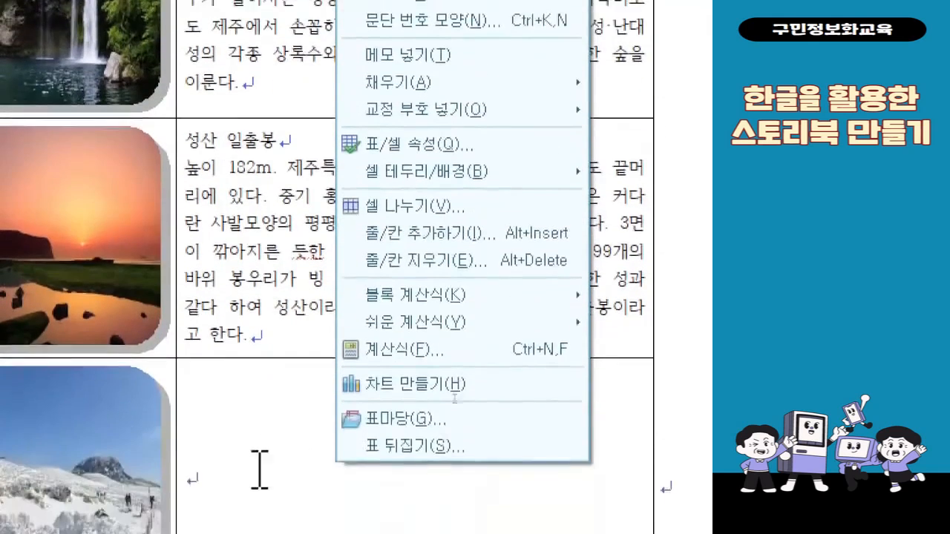
right_click(213, 385)
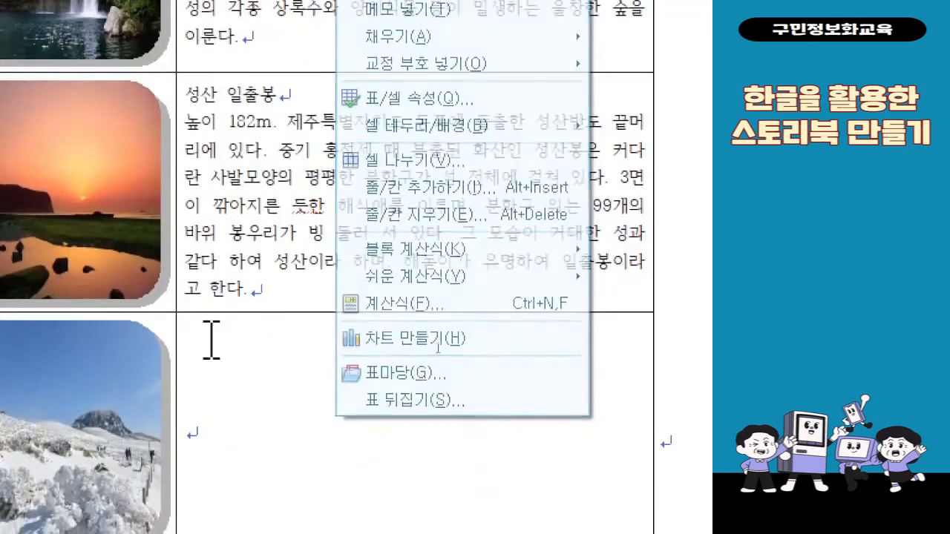
right_click(212, 425)
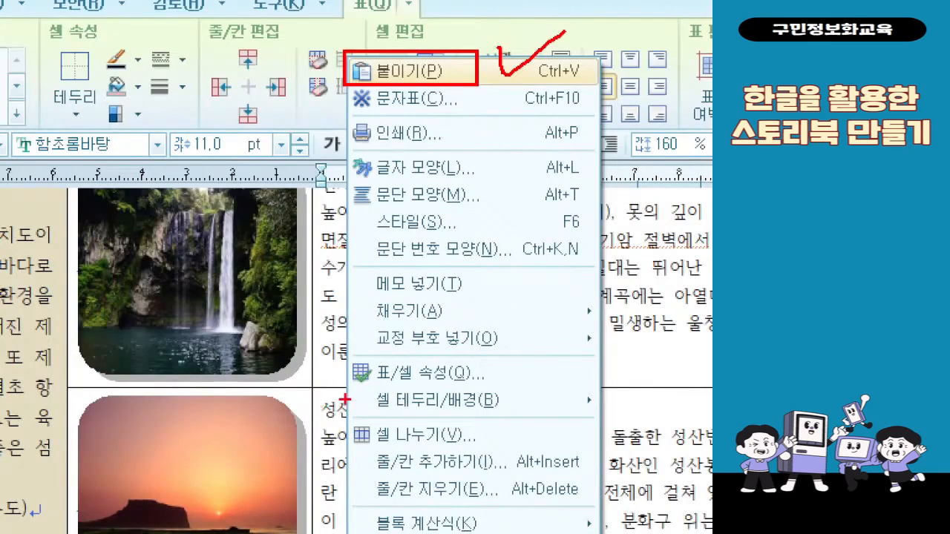
key("Escape")
right_click(512, 443)
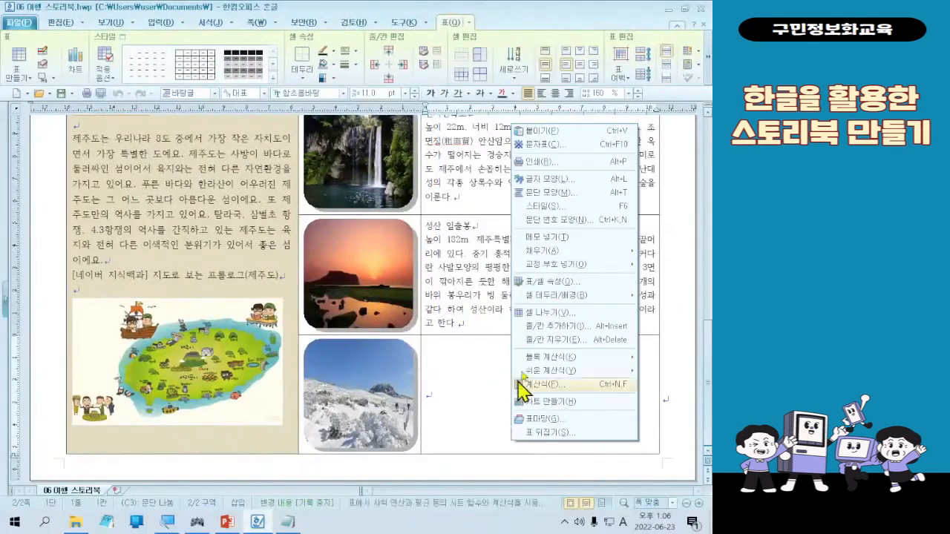
left_click(553, 130)
scroll(579, 334, "up", 4)
scroll(584, 328, "down", 4)
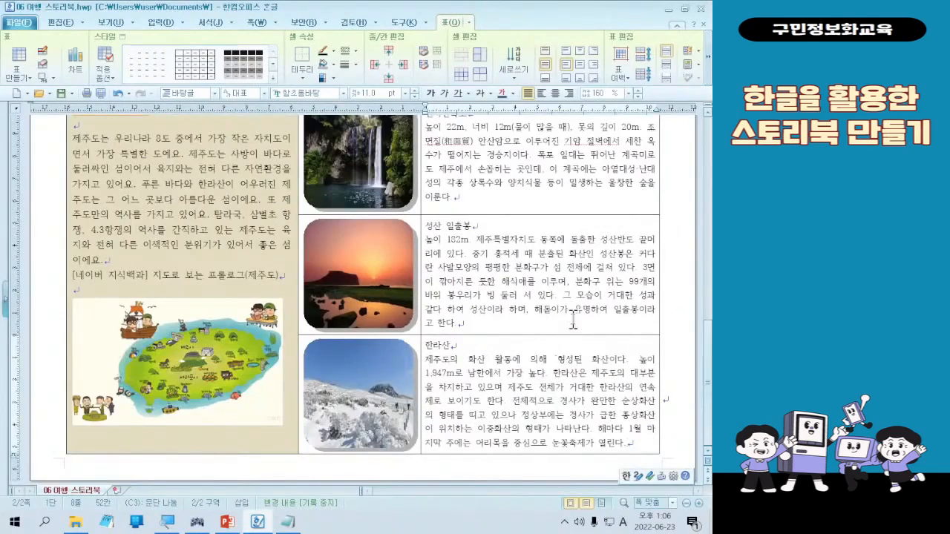
scroll(573, 321, "up", 3)
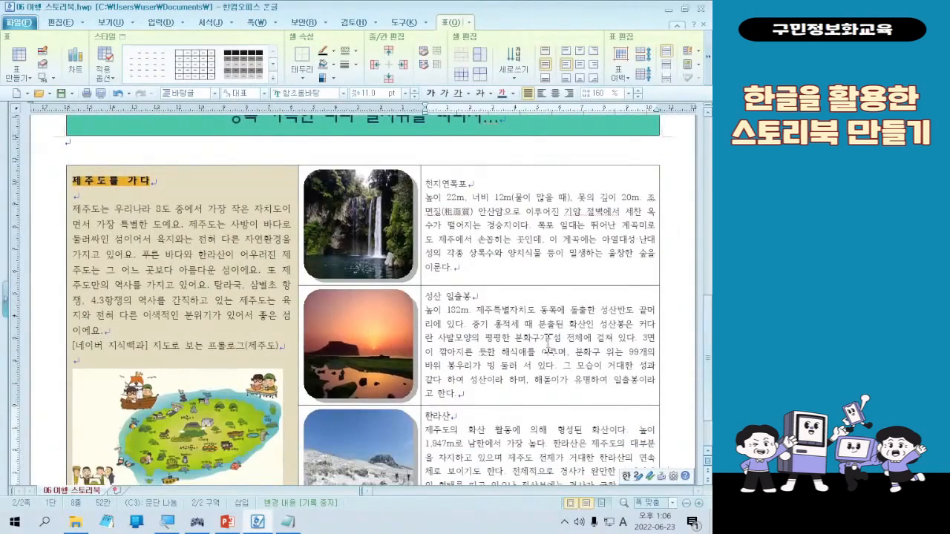
scroll(575, 320, "down", 1)
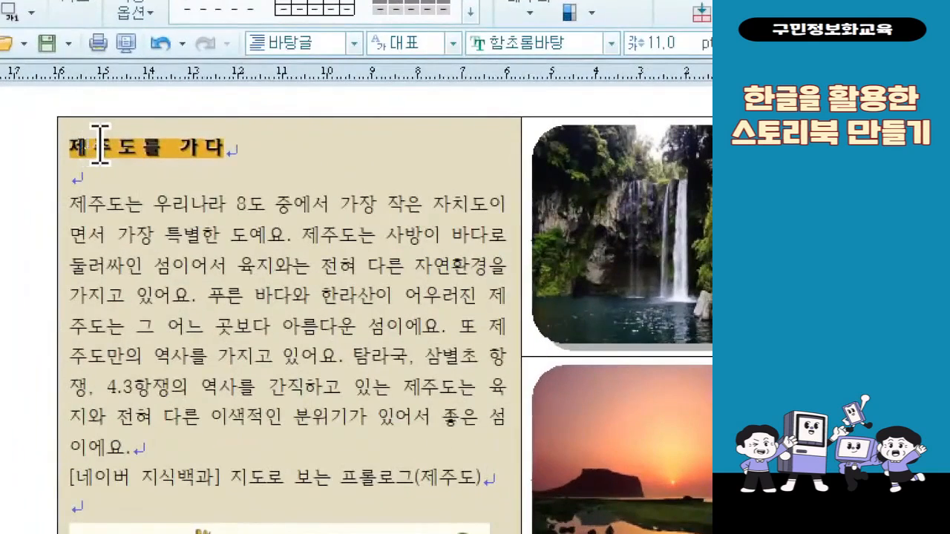
Copy the character format (글자 모양) of the 제주도를 가다 heading with 모양 복사
left_click(99, 144)
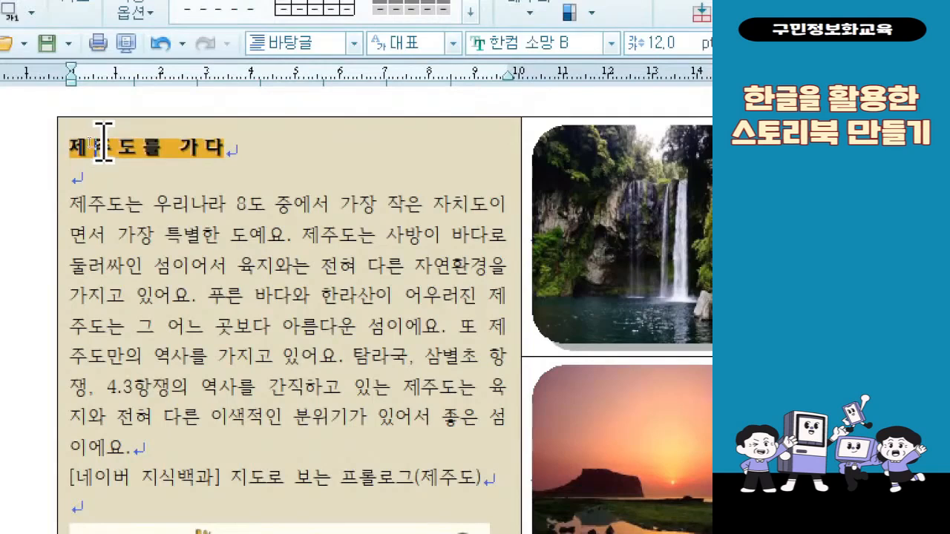
left_click(102, 141)
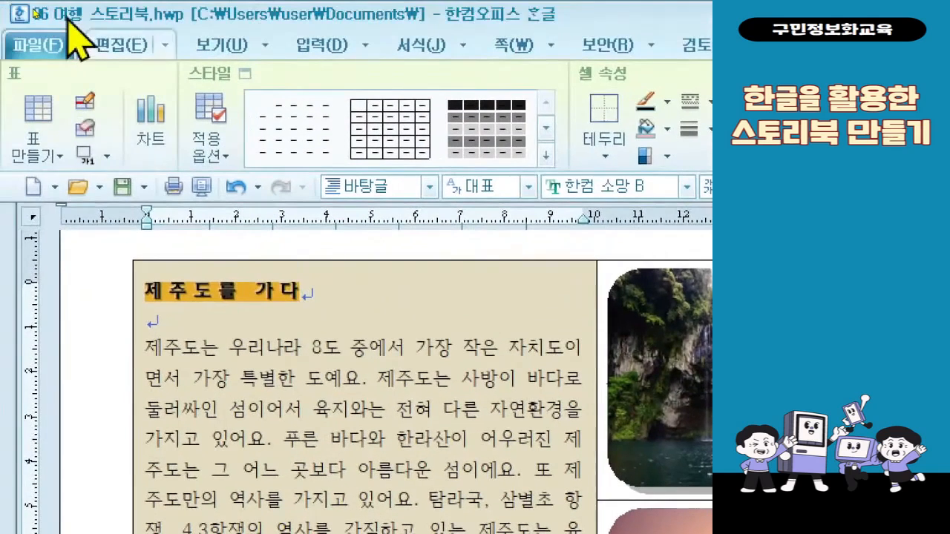
left_click(37, 0)
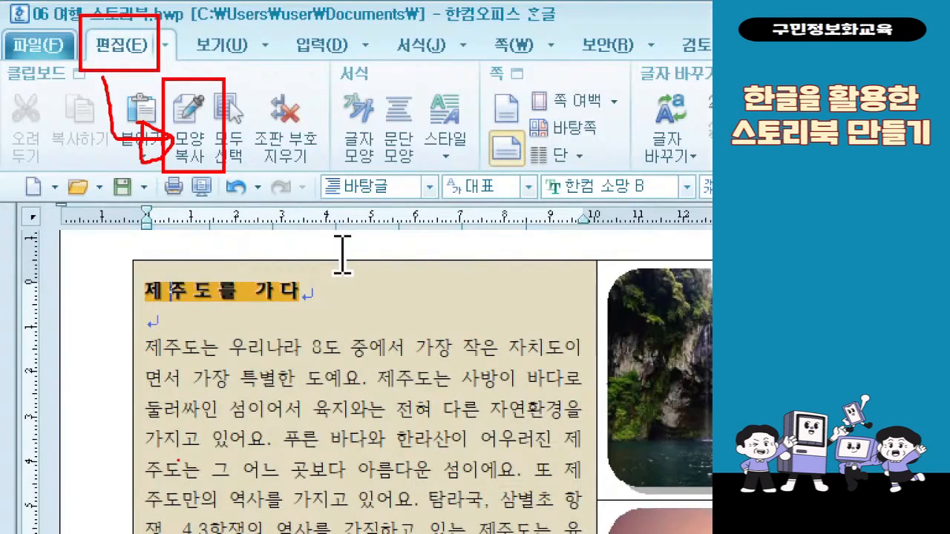
left_click(188, 110)
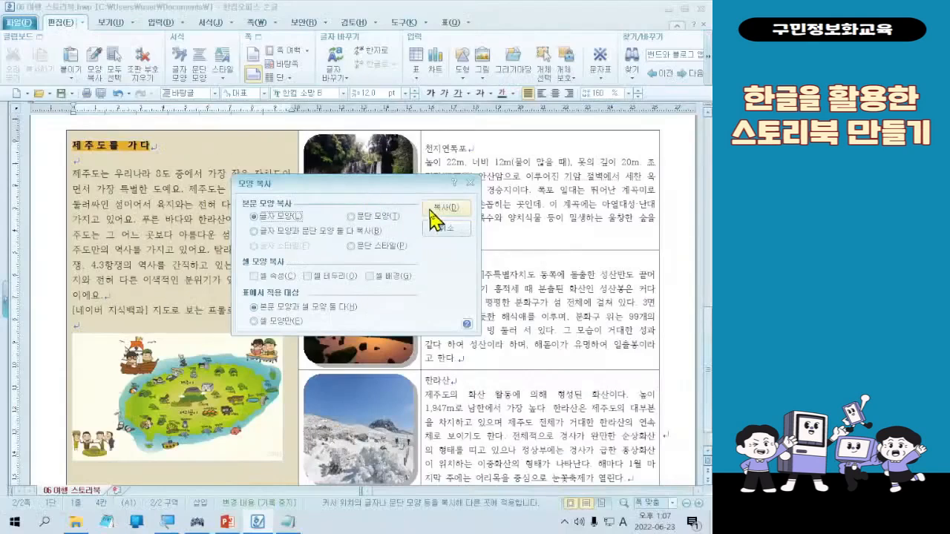
left_click(519, 297)
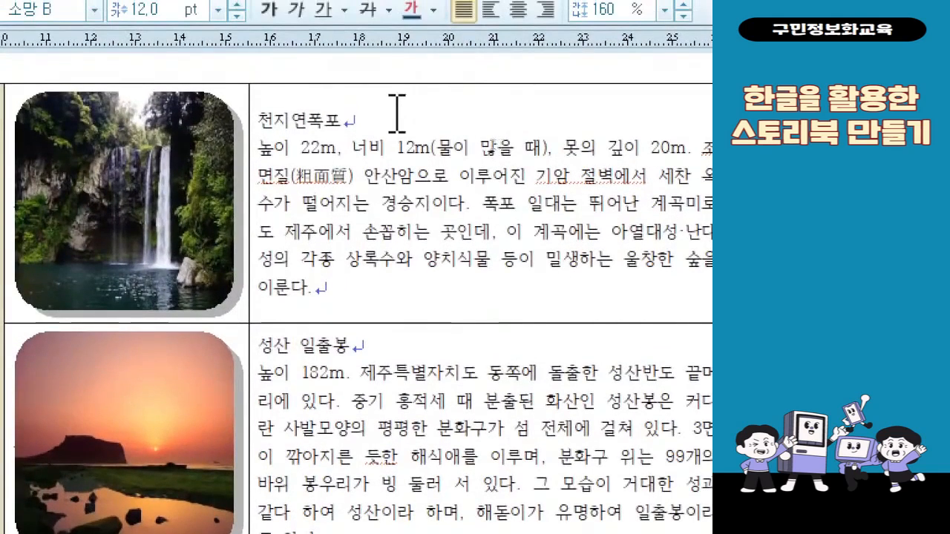
Apply the copied character format to the 천지연폭포 and 성산 일출봉 headings
left_click_drag(371, 113, 260, 115)
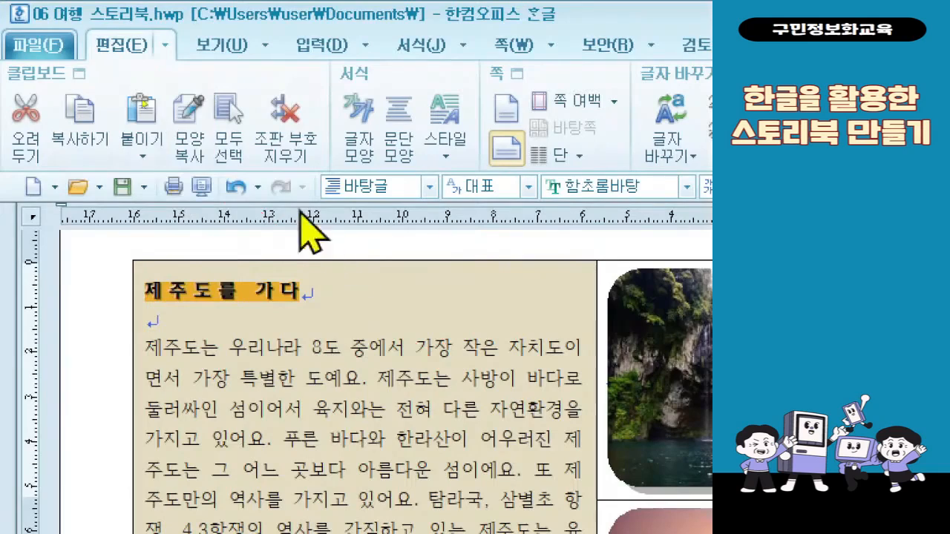
left_click(192, 141)
left_click(498, 163)
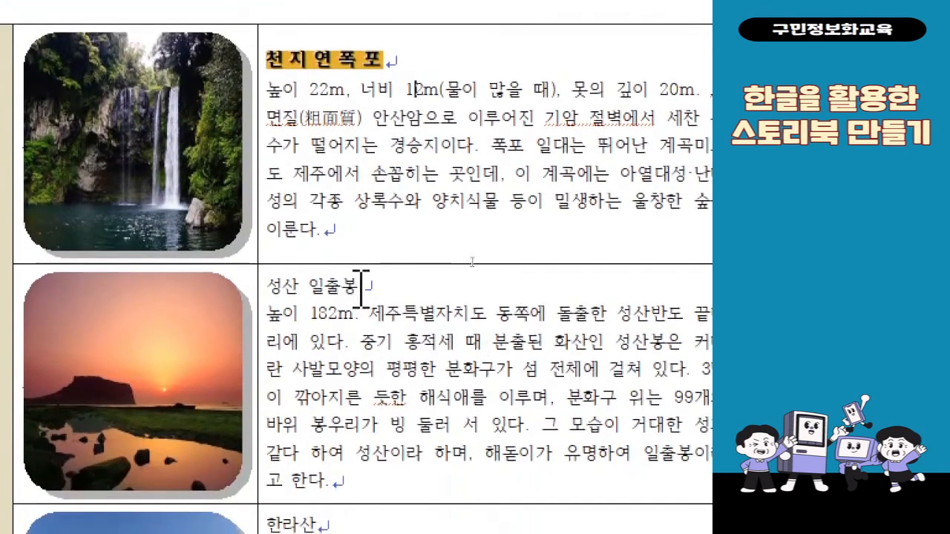
left_click_drag(360, 288, 265, 292)
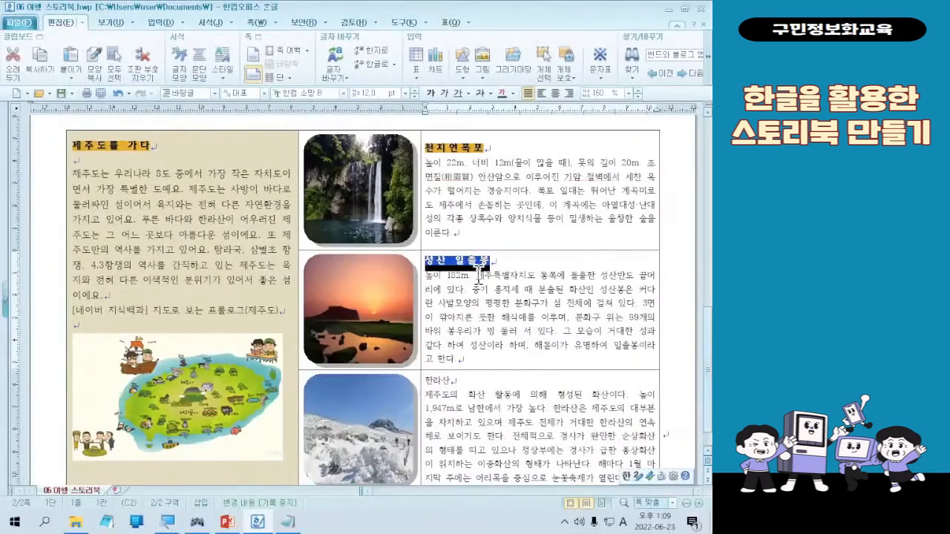
left_click(479, 275)
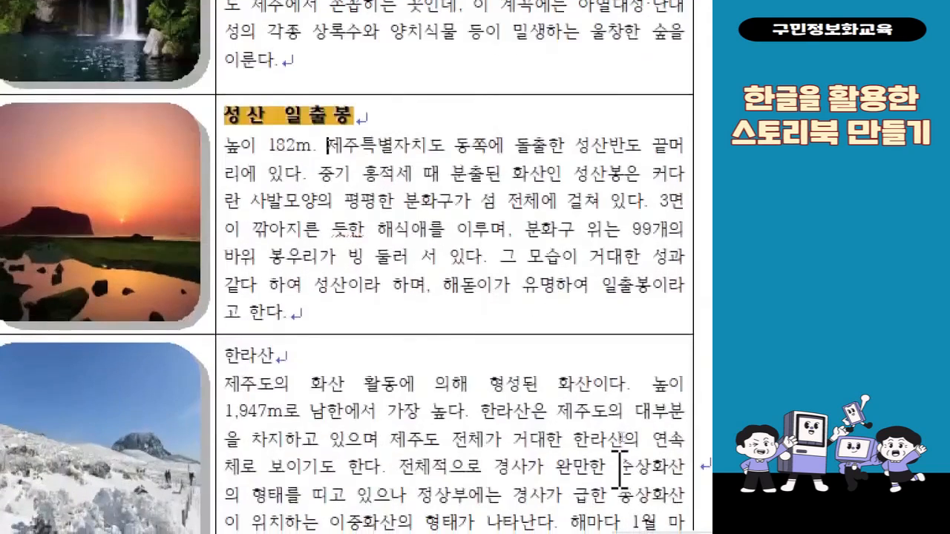
Apply the copied character format to the 한라산 heading only, leaving its description out of the selection
left_click_drag(286, 362, 180, 360)
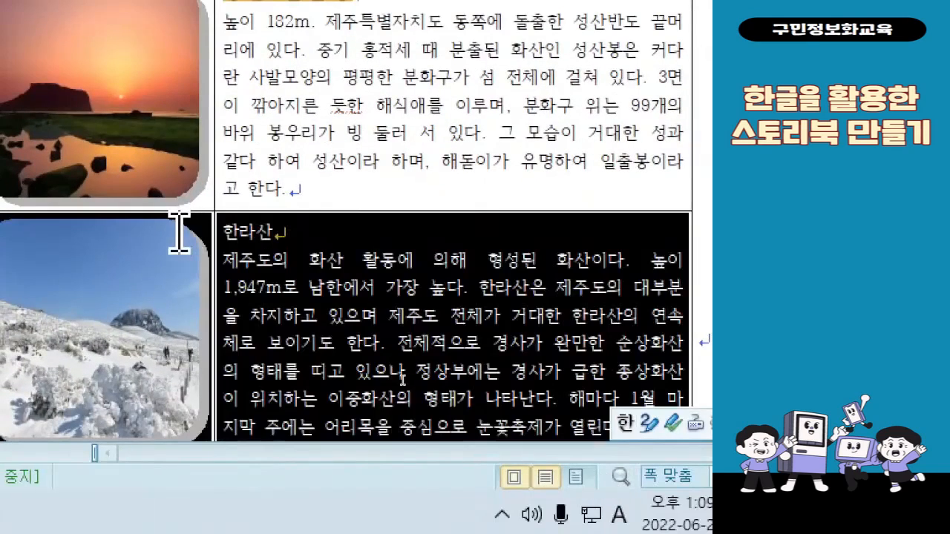
left_click_drag(272, 232, 220, 229)
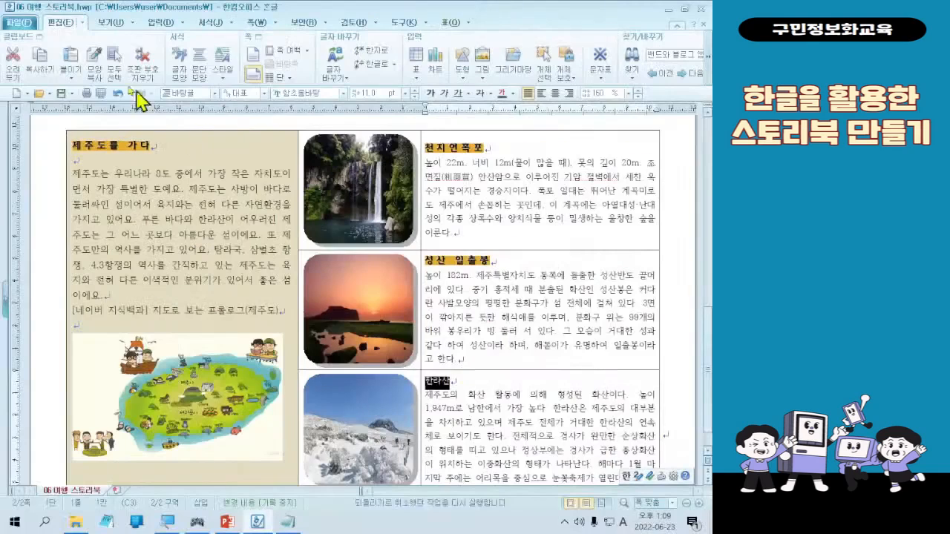
left_click(94, 65)
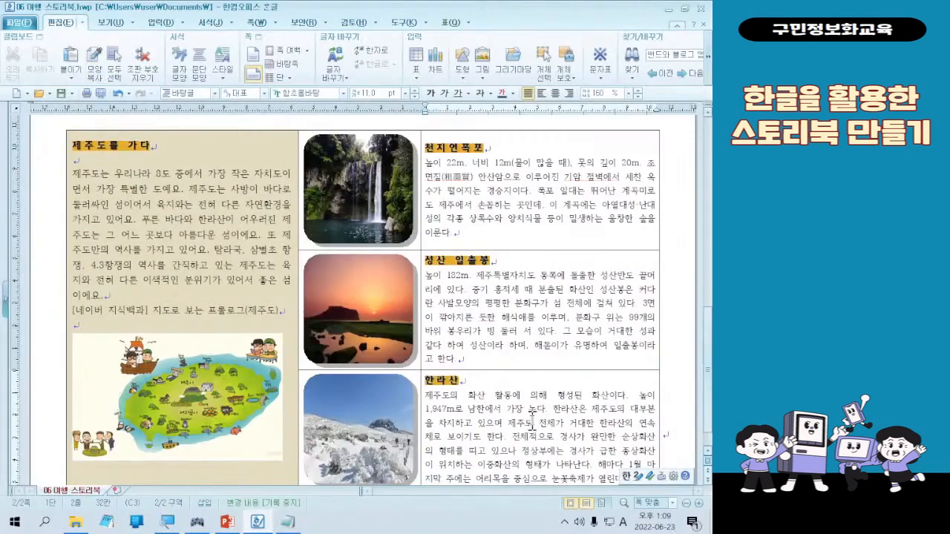
Review the formatted headings and descriptions throughout the Jeju travel table
scroll(532, 421, "down", 1)
scroll(545, 395, "up", 2)
scroll(554, 380, "down", 2)
scroll(552, 380, "up", 3)
scroll(552, 380, "down", 3)
scroll(560, 401, "up", 1)
scroll(564, 410, "down", 1)
scroll(564, 410, "up", 3)
scroll(567, 408, "down", 1)
scroll(570, 404, "down", 2)
scroll(575, 397, "up", 2)
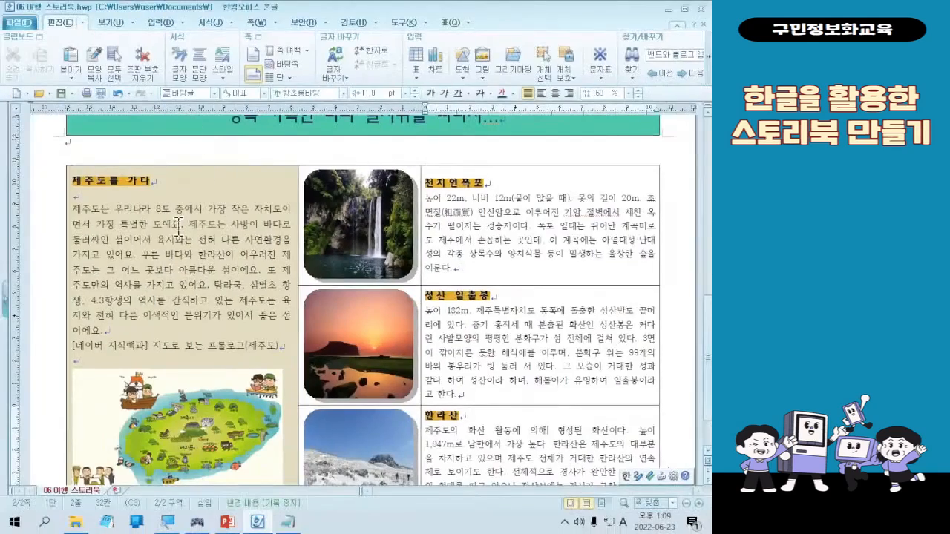
Select all cells of the travel table, from the 제주도를 가다 cell through the 한라산 description
left_click_drag(179, 227, 570, 445)
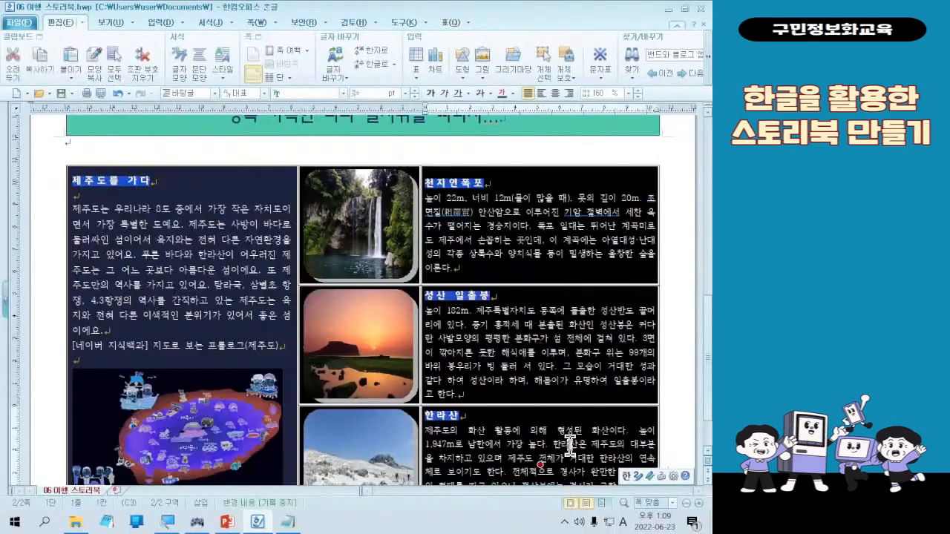
left_click(238, 273)
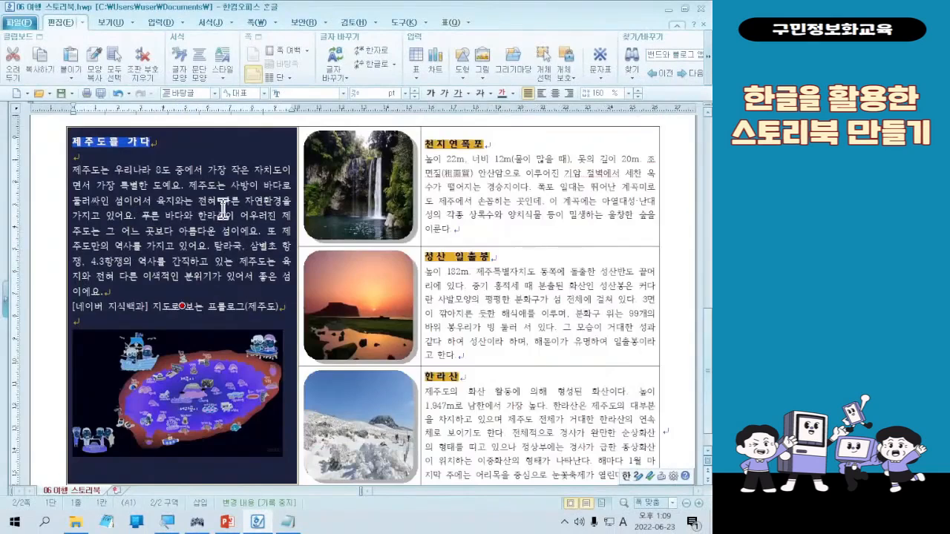
left_click(222, 208)
left_click_drag(195, 195, 540, 408)
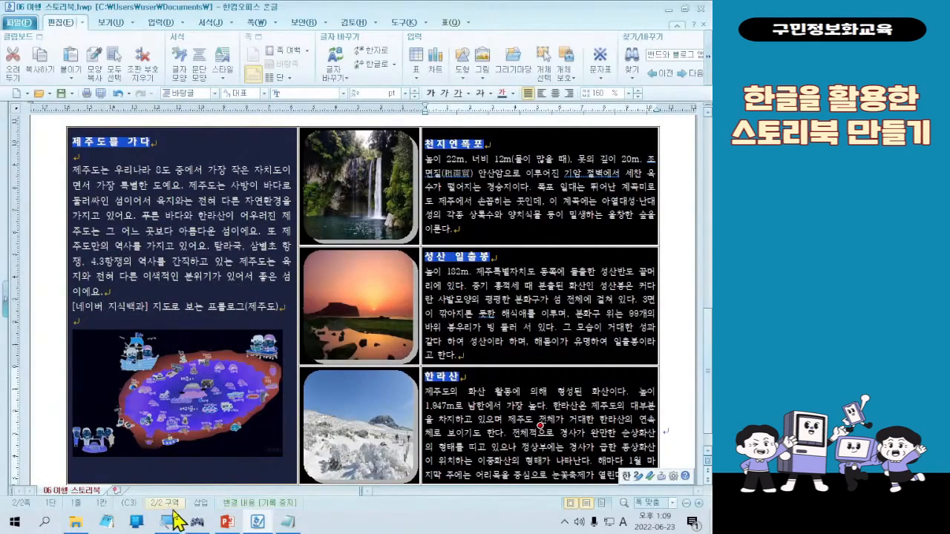
Demonstrate the letter L on the FREEON Tester keyboard display and return to the Hangul storybook
left_click(197, 522)
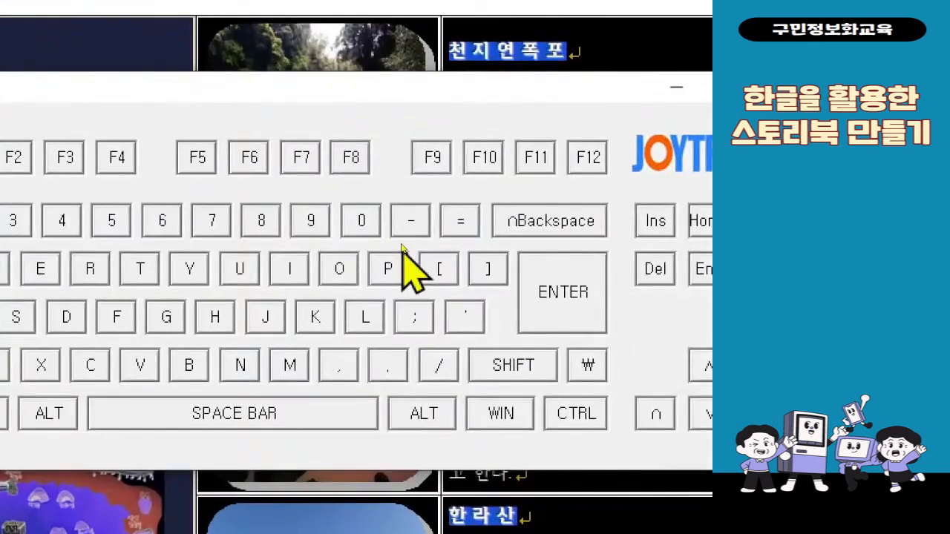
key("l")
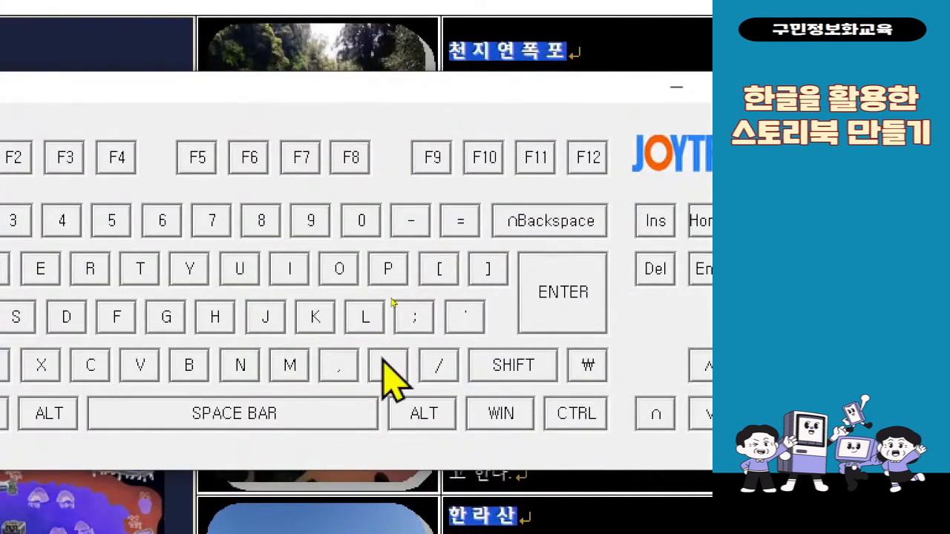
key("l")
key("l")
key("l")
key("l")
key("l")
key("l")
key("l")
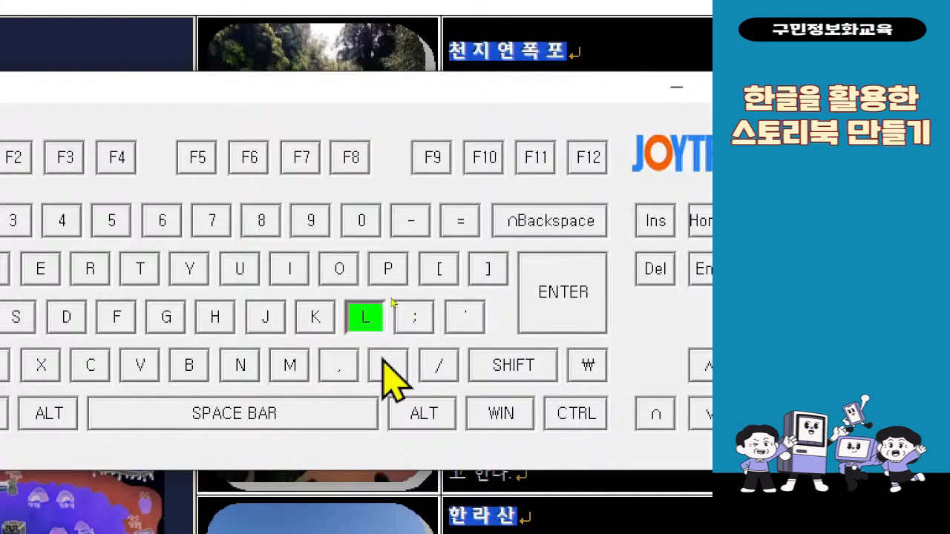
key("l")
key("l")
key("l")
key("l")
key("ctrl+4")
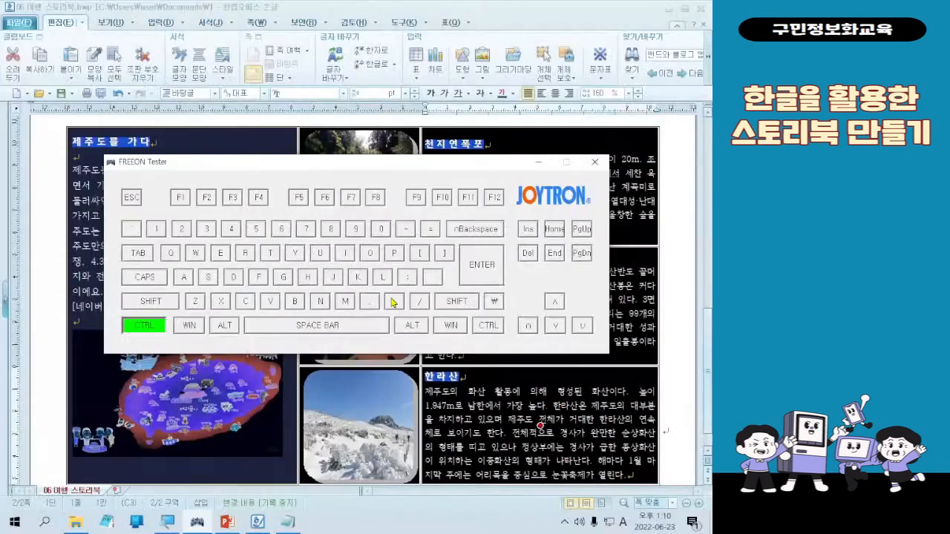
left_click(418, 4)
Set all borders (모두) of the selected table cells to 선 없음 in the cell border settings
key("l")
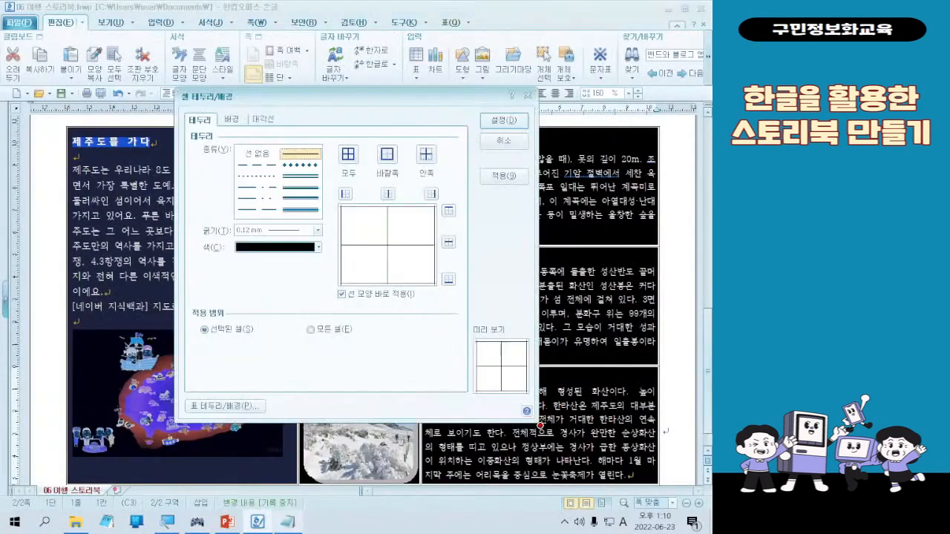
key("ctrl+4")
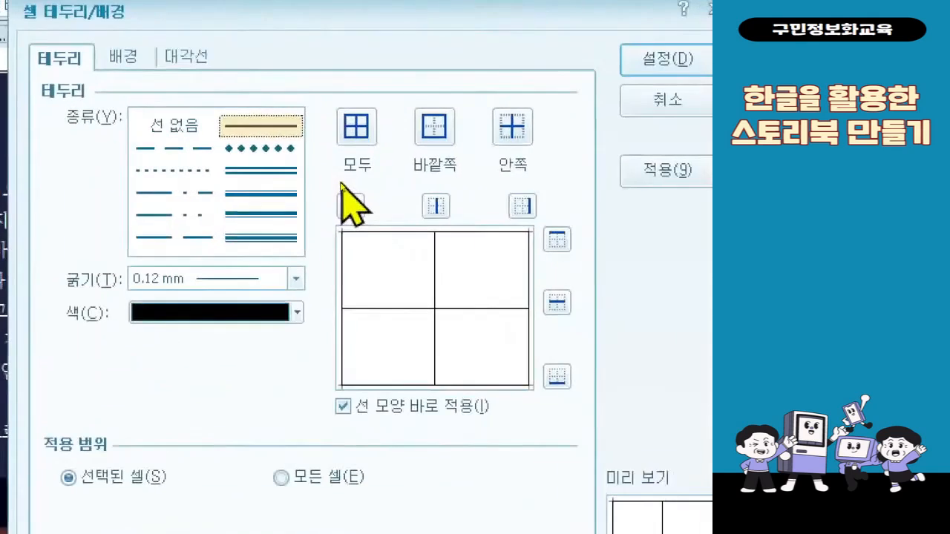
left_click(269, 157)
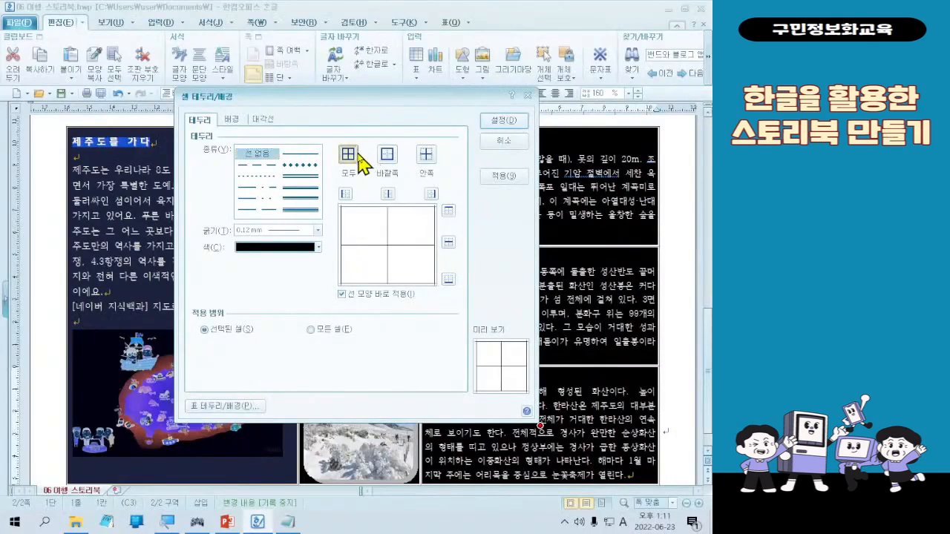
left_click(358, 128)
left_click(504, 120)
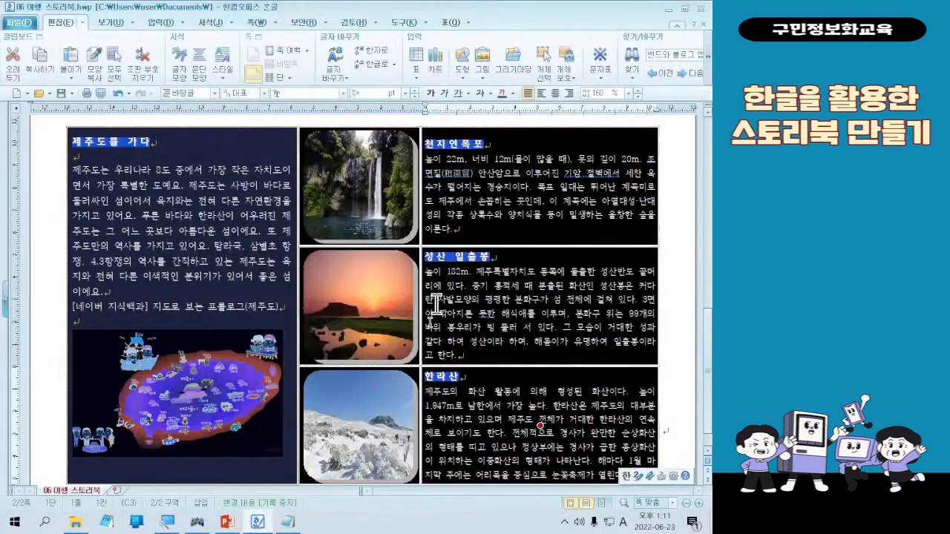
Demonstrate the Escape key on the FREEON Tester keyboard display and go back to the Hangul storybook
left_click(196, 522)
key("ctrl")
key("Escape")
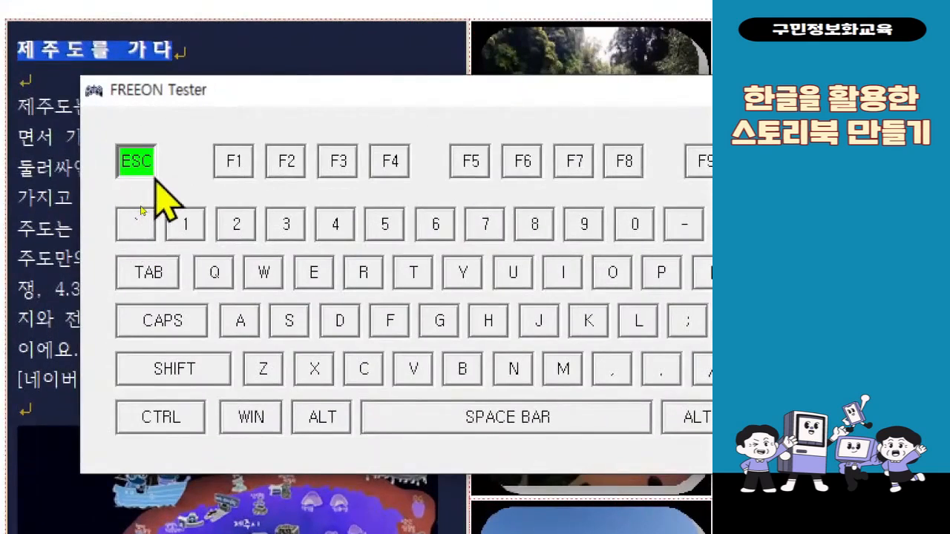
key("Escape")
key("Escape")
key("Escape")
key("Escape")
key("Escape")
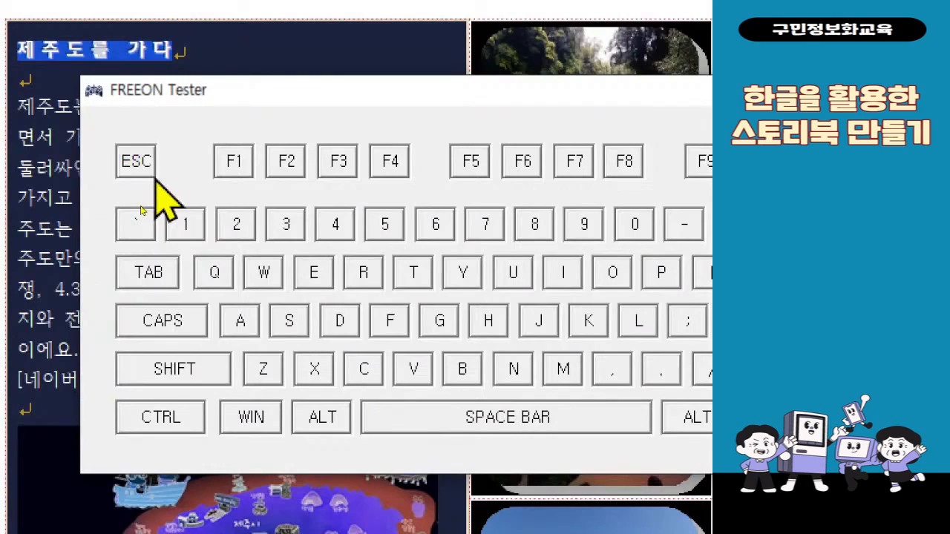
key("Escape")
key("Escape")
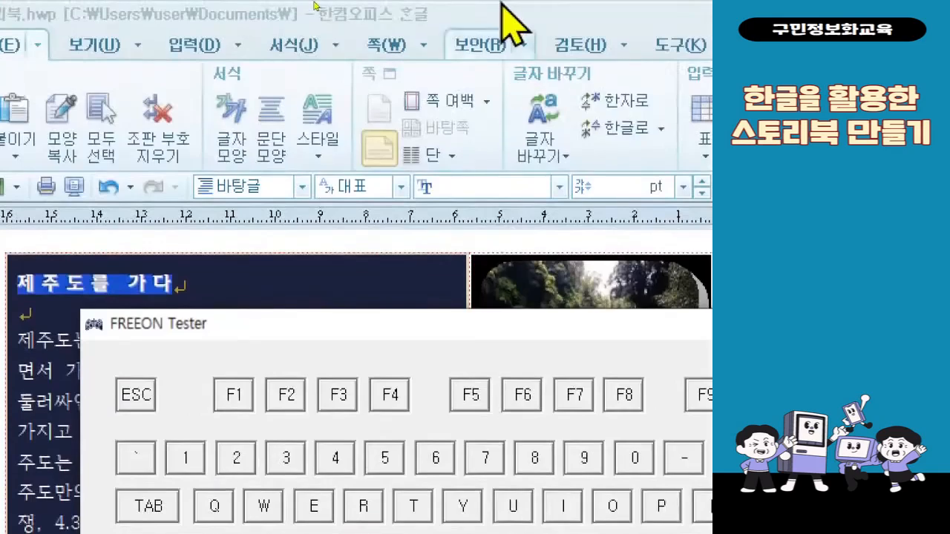
left_click(502, 4)
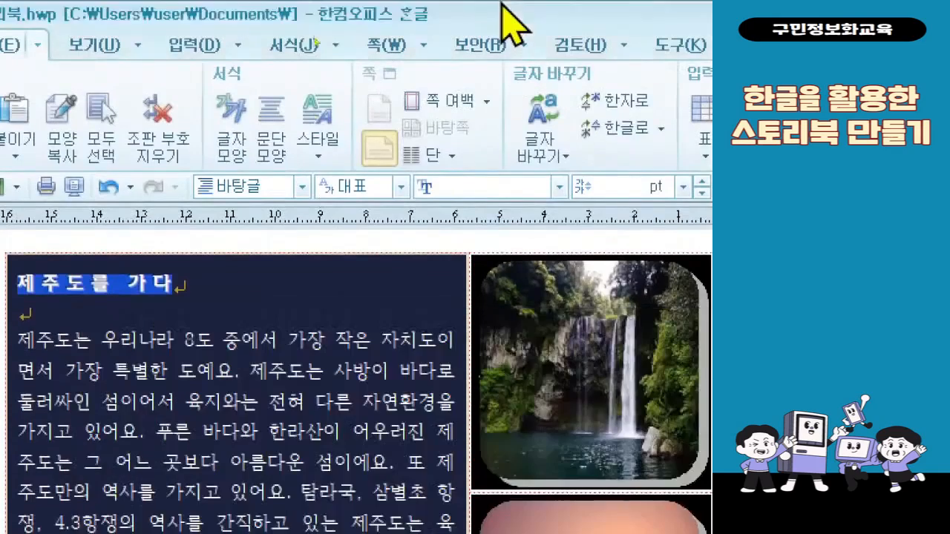
Deselect the table cells, look over the finished storybook pages and open the document's print preview
key("Escape")
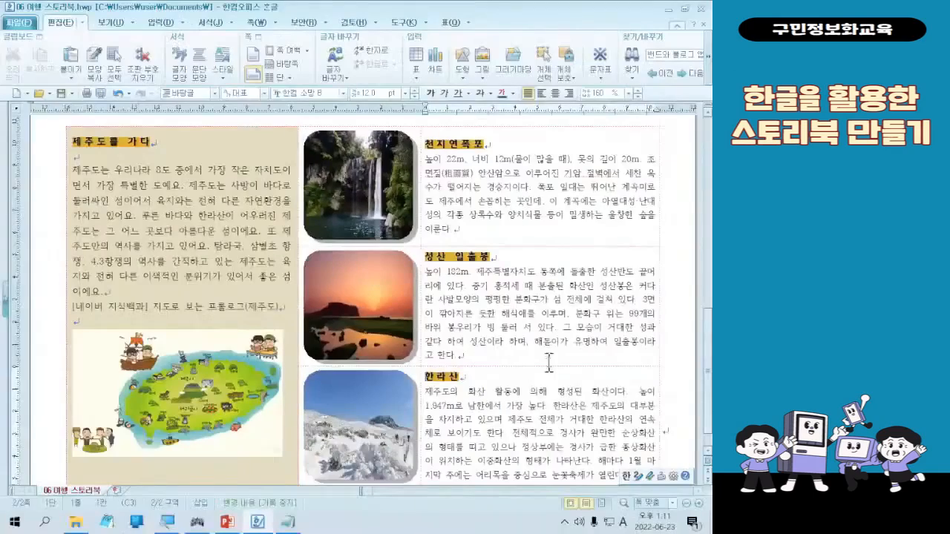
scroll(539, 349, "down", 1)
scroll(539, 345, "up", 5)
scroll(540, 345, "up", 3)
scroll(540, 346, "down", 5)
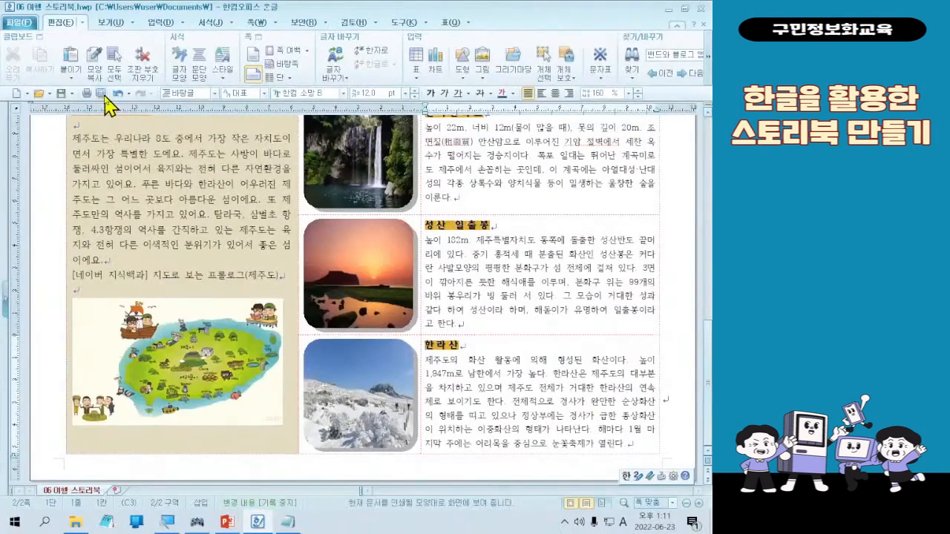
left_click(201, 186)
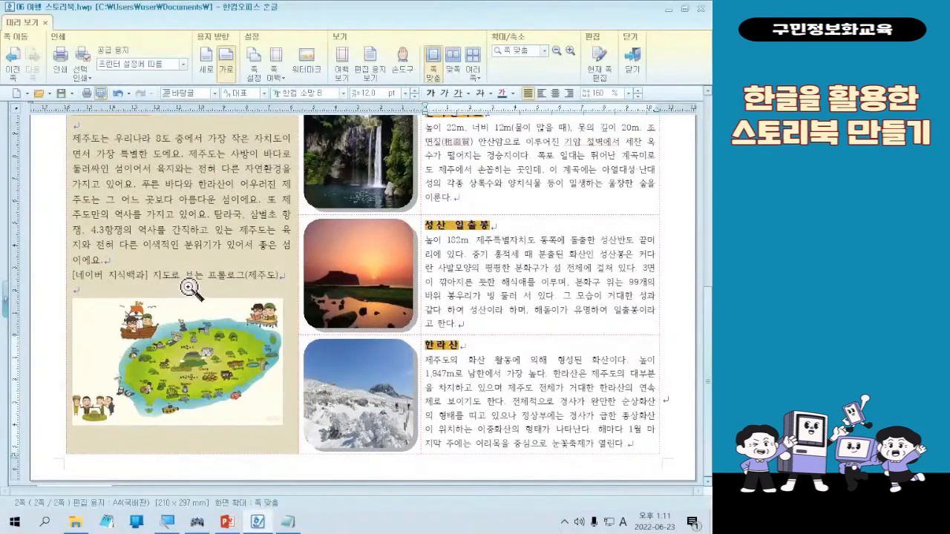
left_click(319, 327)
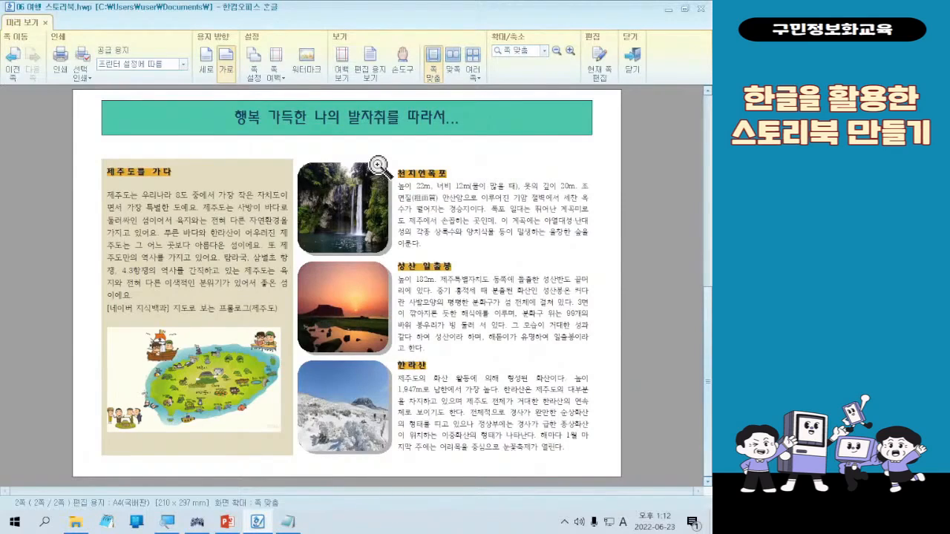
Page back and forth in the print preview between the 나의 여행 스토리북 cover and the Jeju travel page
scroll(359, 234, "up", 2)
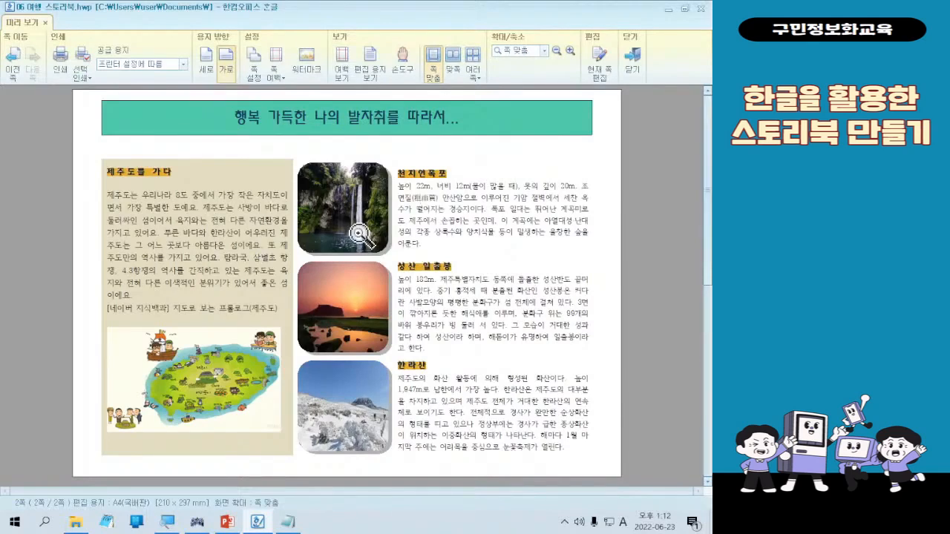
scroll(455, 282, "down", 1)
scroll(456, 287, "up", 1)
scroll(457, 287, "down", 1)
scroll(456, 284, "up", 1)
scroll(456, 284, "down", 1)
scroll(456, 283, "up", 1)
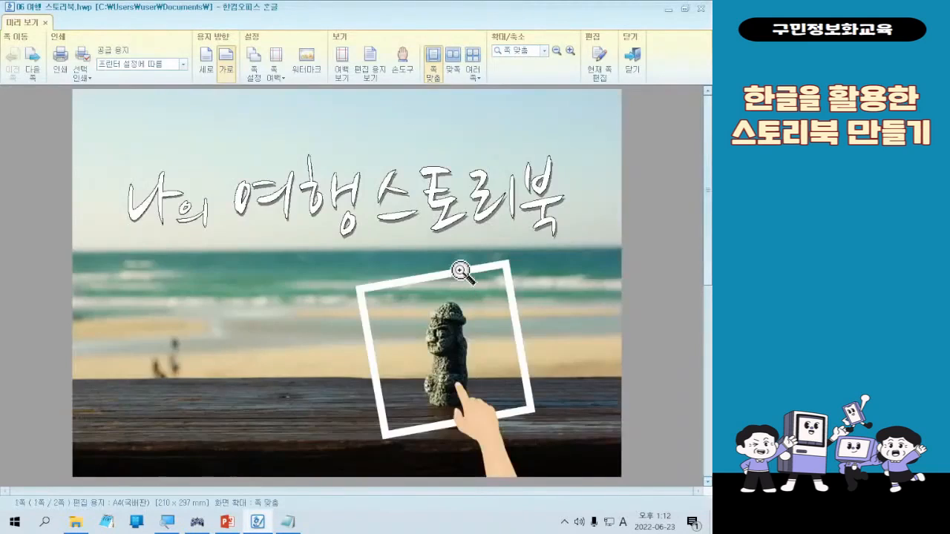
scroll(460, 265, "down", 1)
scroll(453, 269, "up", 1)
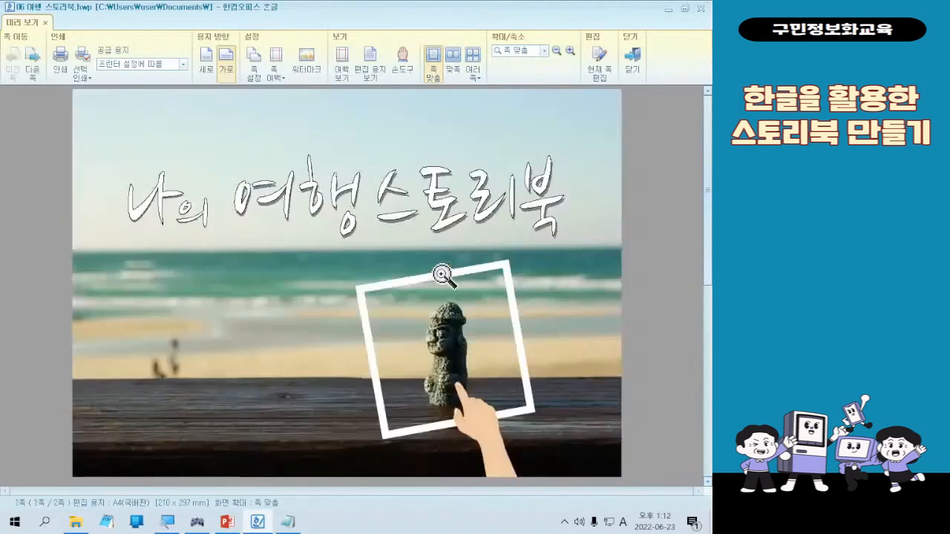
scroll(380, 258, "down", 1)
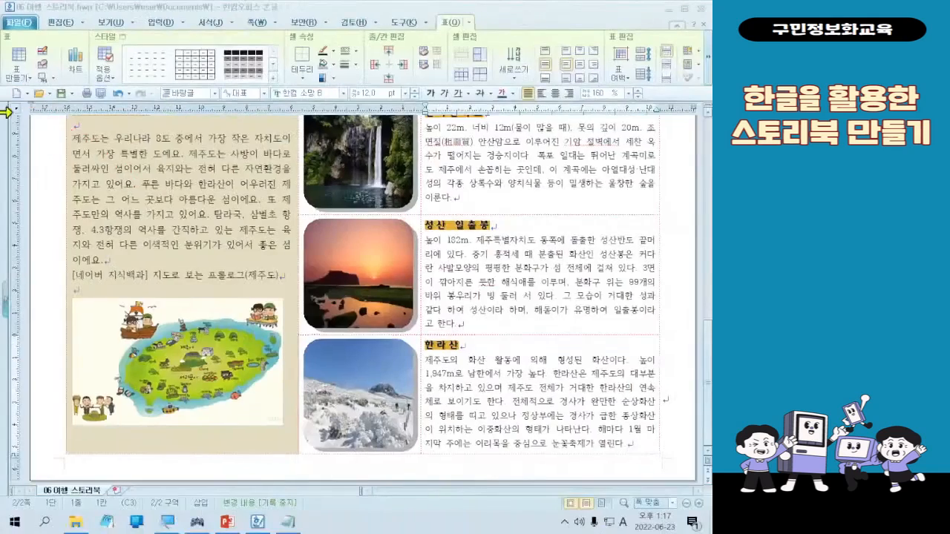
Create a new blank document, then examine the finished music letter and envelope samples in the image viewer and return to the blank document
key("alt+n")
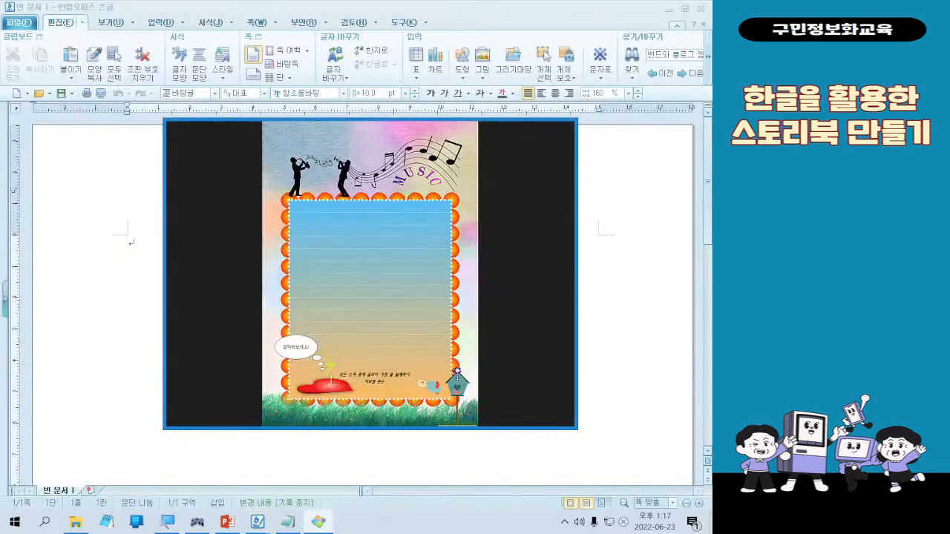
left_click(529, 127)
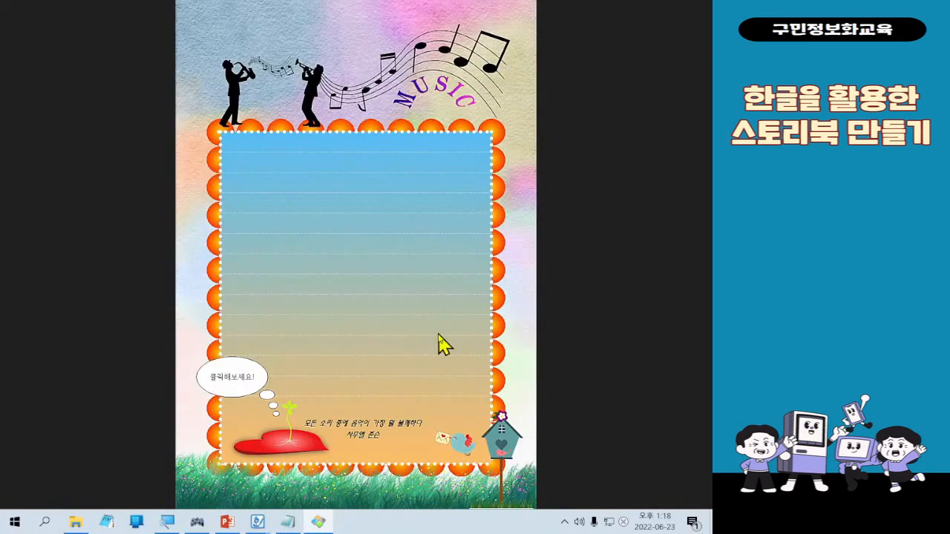
scroll(438, 334, "down", 1)
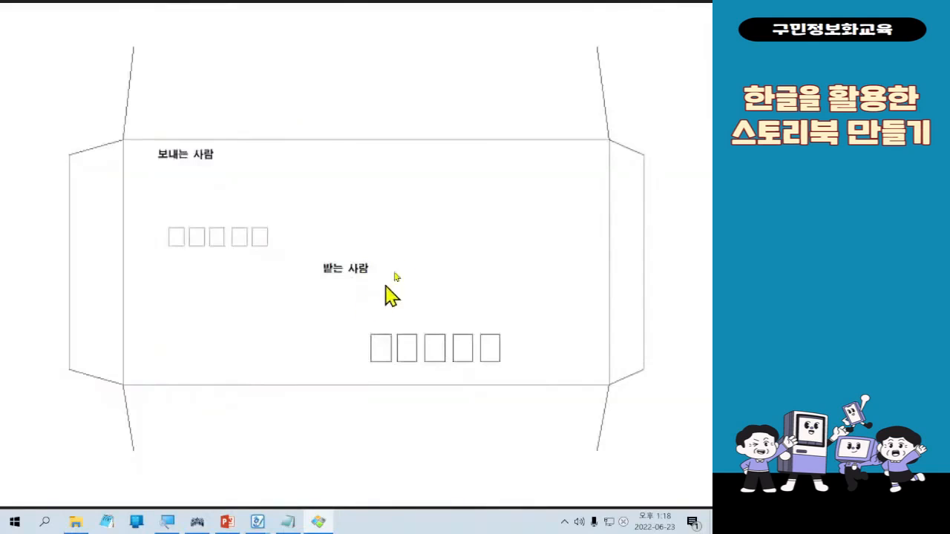
scroll(430, 235, "up", 1)
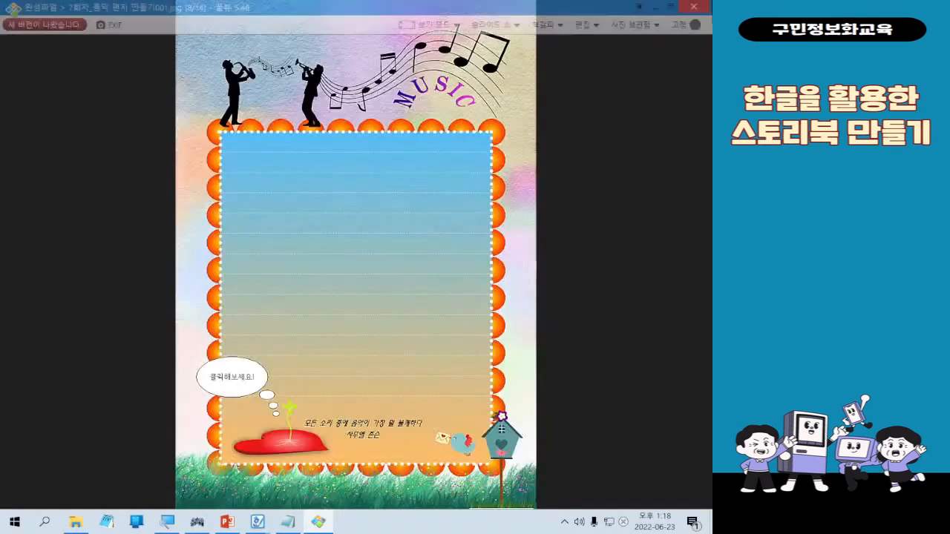
left_click(670, 7)
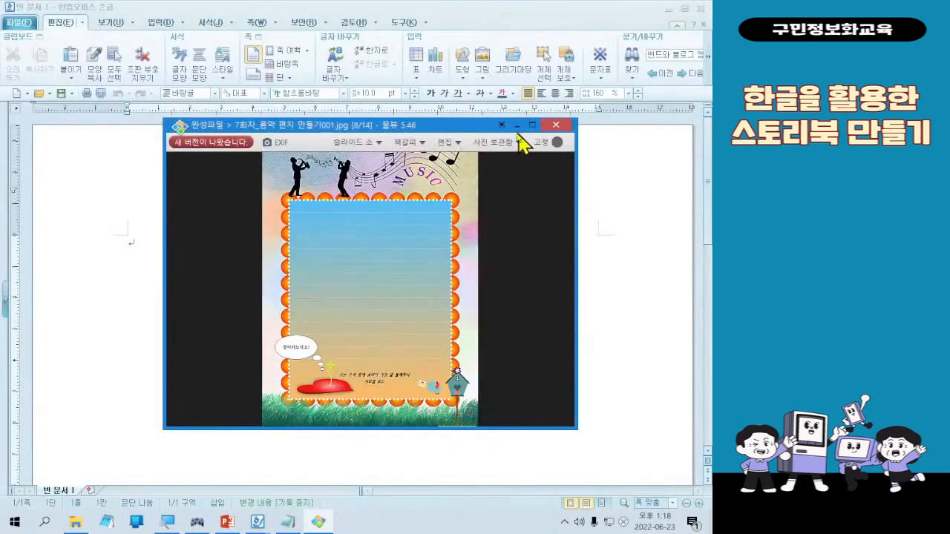
left_click(523, 127)
left_click(244, 309)
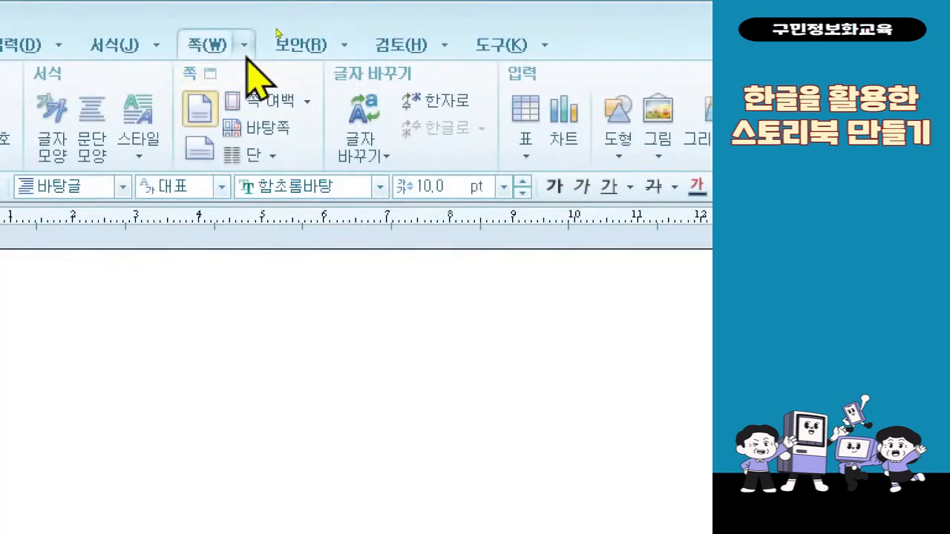
Open the page setup (편집 용지) and set the top, bottom and left margins to 25 mm
left_click(243, 46)
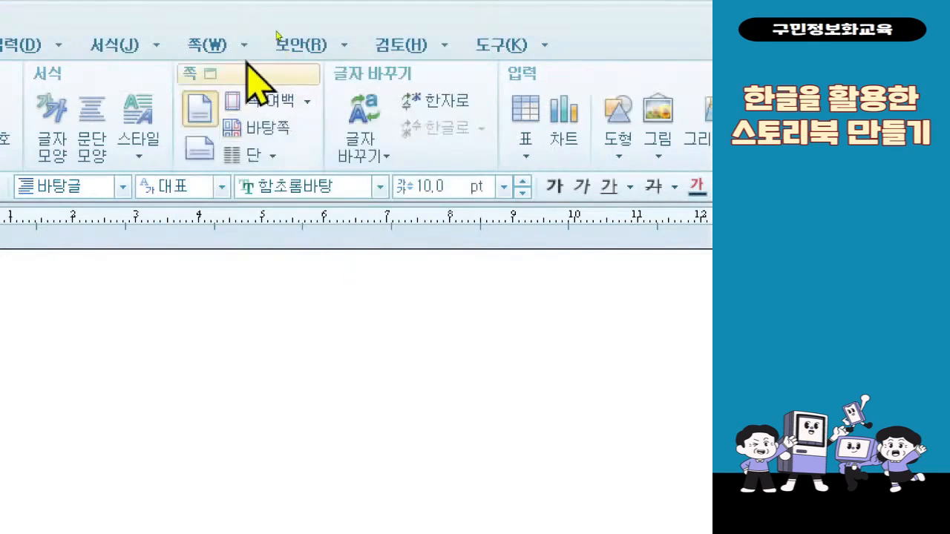
left_click(243, 44)
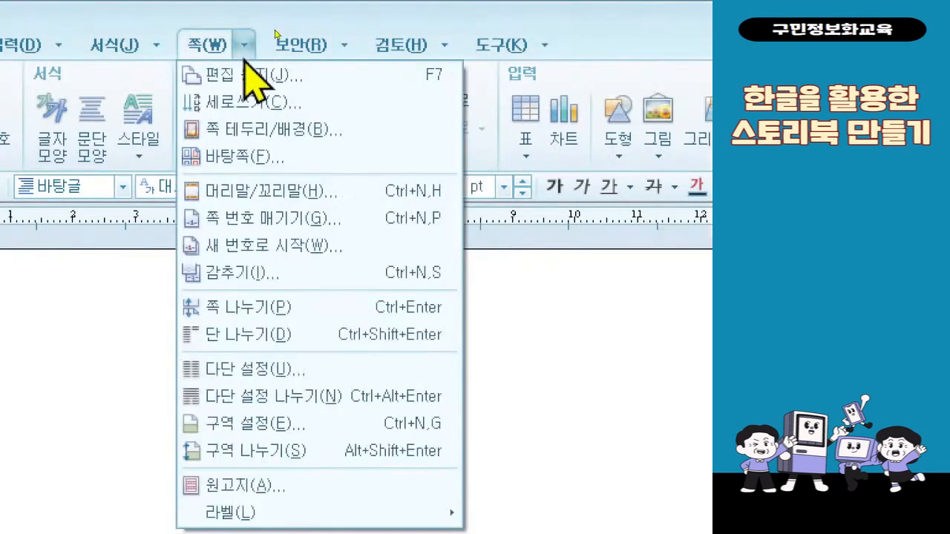
left_click(246, 72)
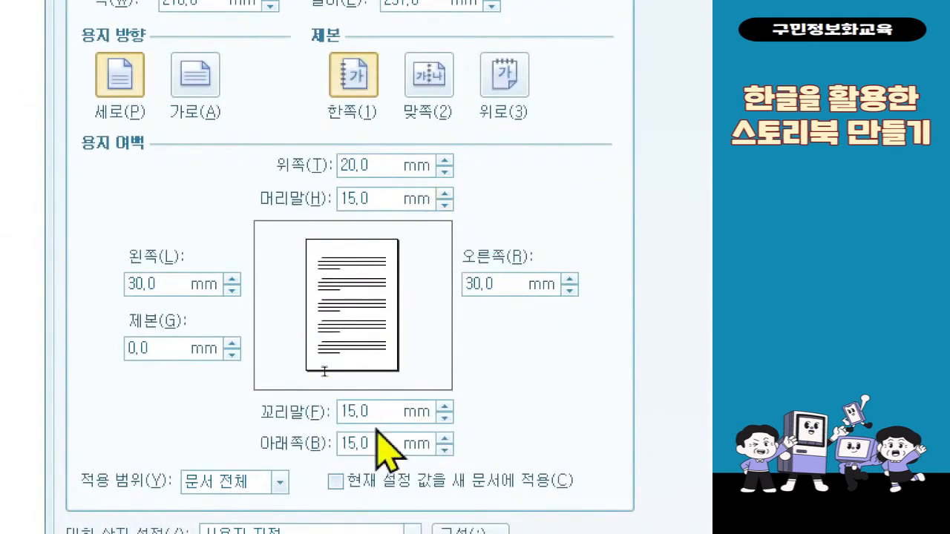
left_click(392, 165)
type("25")
key("alt+b")
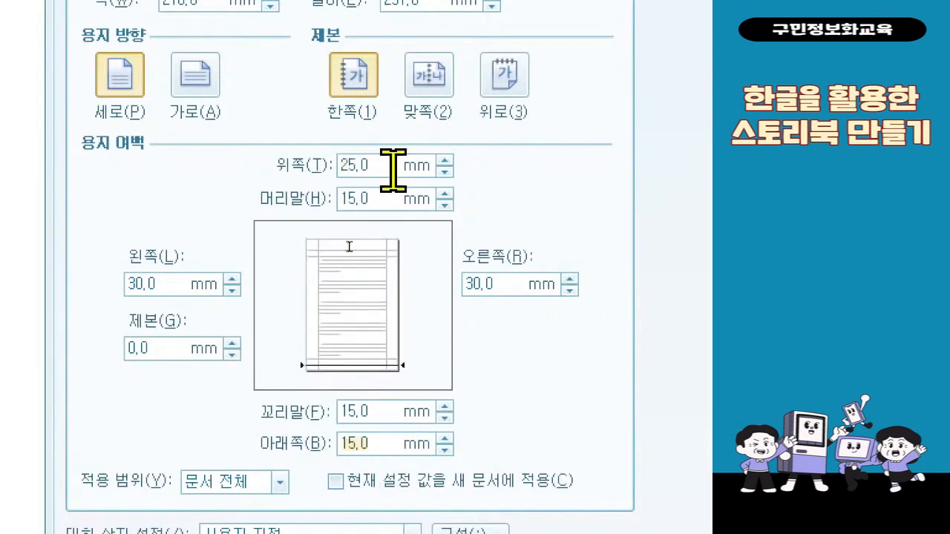
type("25")
key("alt+l")
type("25")
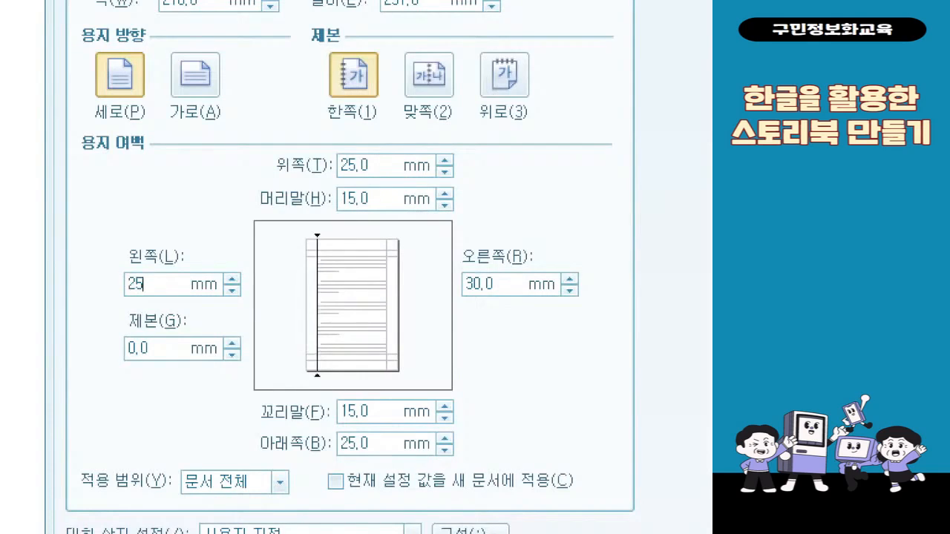
Set the right margin to 25 mm and the header and footer margins to 0 mm, and apply the page setup
key("Tab")
type("25")
key("Tab")
type("0")
key("Tab")
type("0")
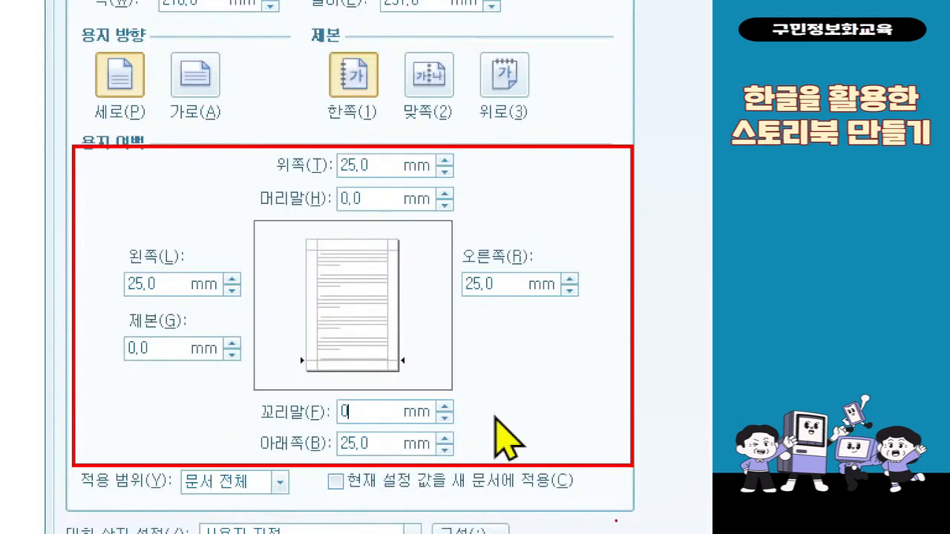
key("Escape")
mouse_move(467, 101)
left_mouse_down()
mouse_move(546, 126)
mouse_move(428, 301)
left_mouse_up()
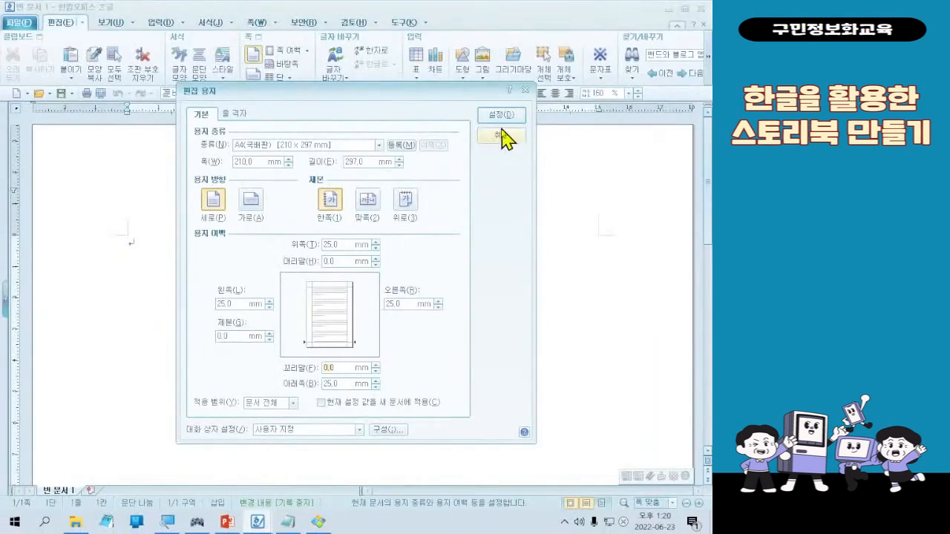
left_click(503, 122)
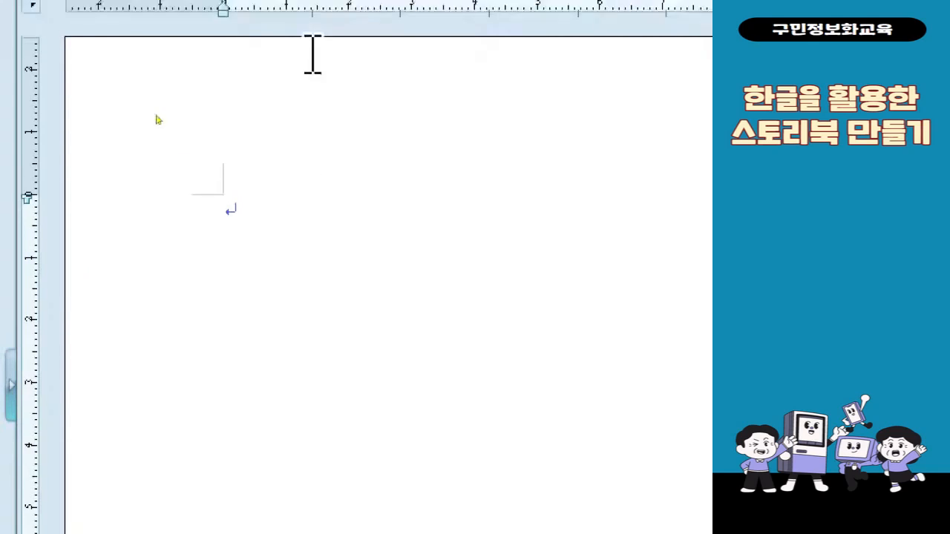
Insert nine line breaks at the start of the blank document
left_click(242, 50)
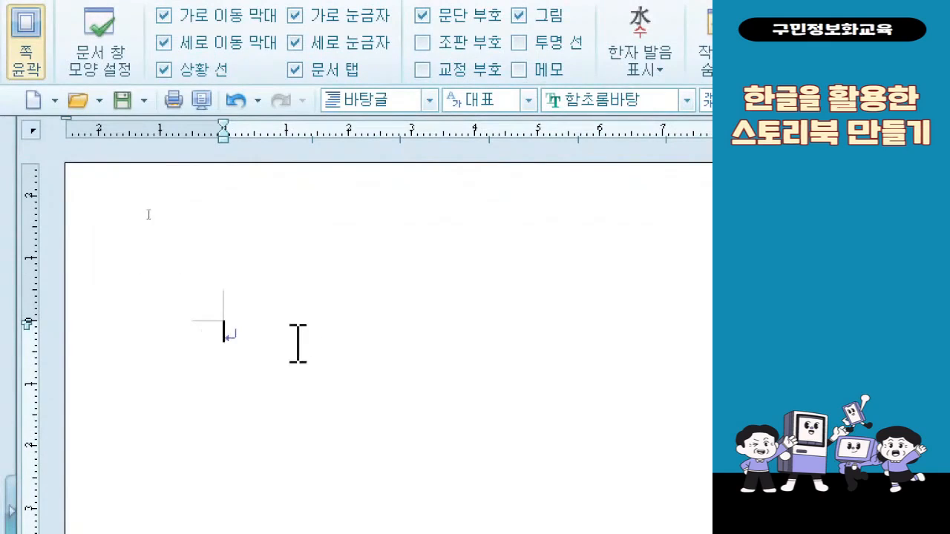
key("Return")
key("Return")
key("Return")
key("Return")
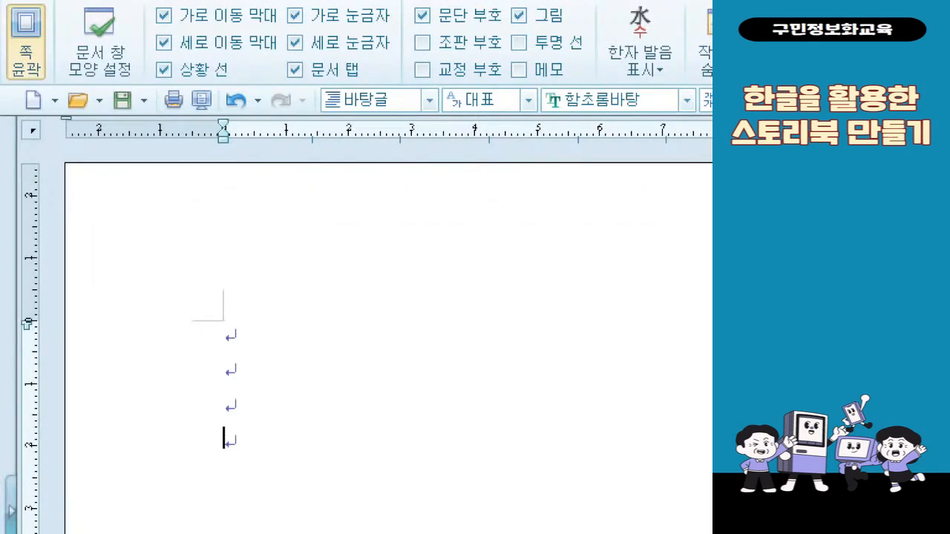
key("Return")
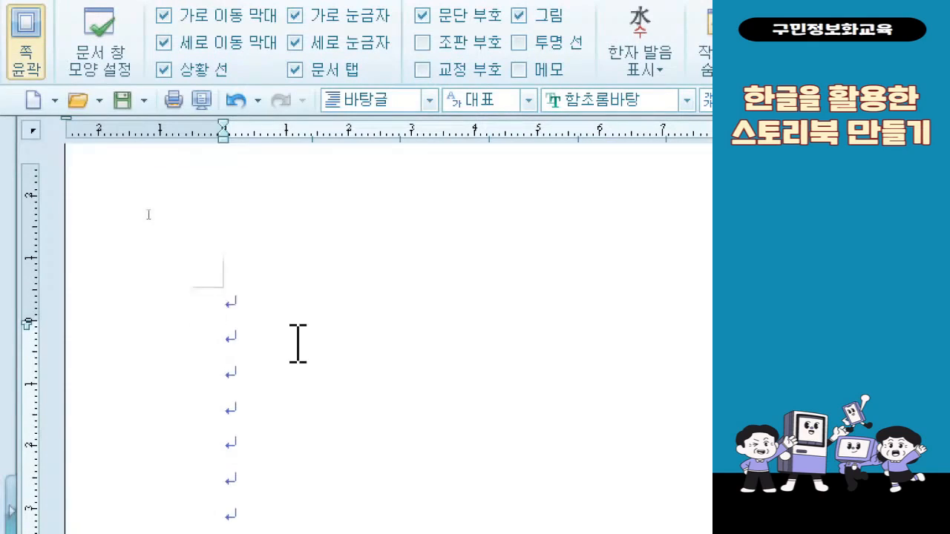
key("Return")
key("Return")
key("Return")
key("Return")
scroll(297, 344, "up", 1)
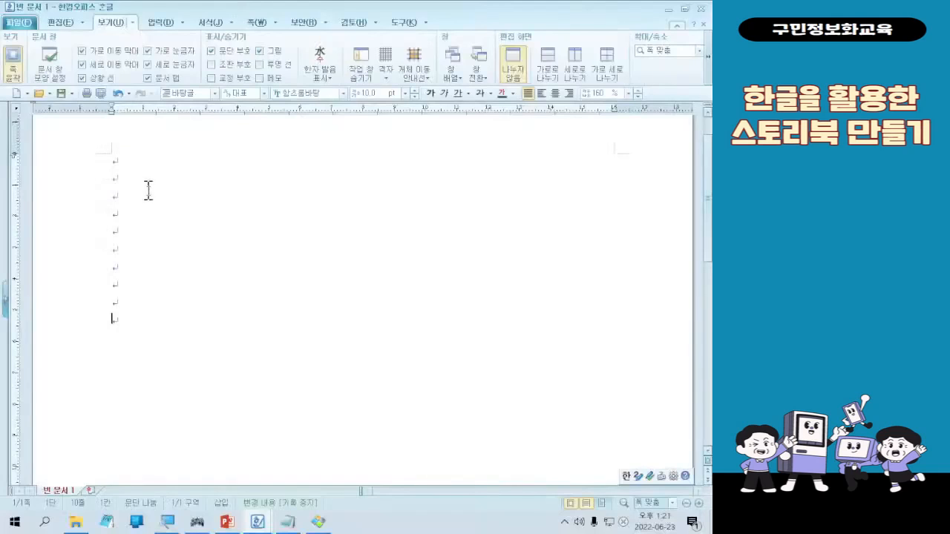
mouse_move(149, 156)
left_mouse_down()
mouse_move(205, 207)
mouse_move(174, 326)
left_mouse_up()
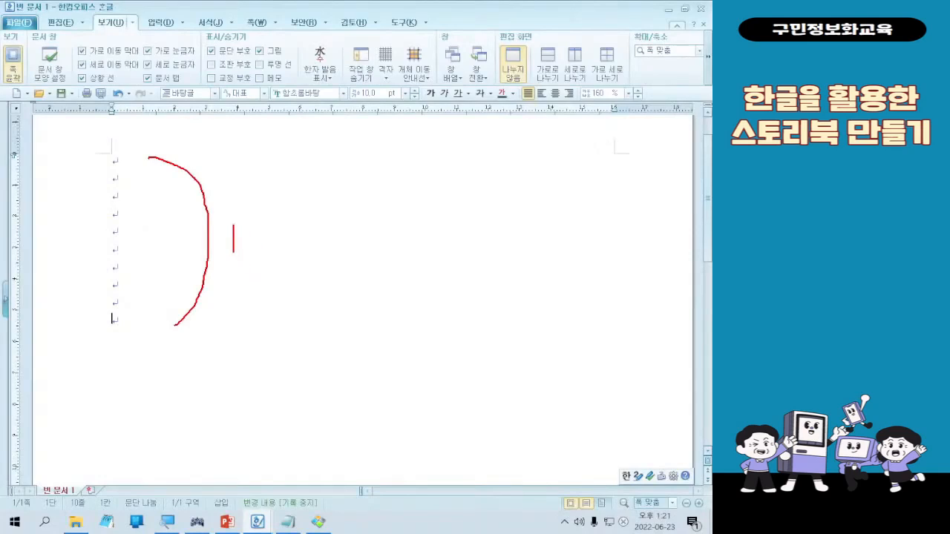
type("9 Enter")
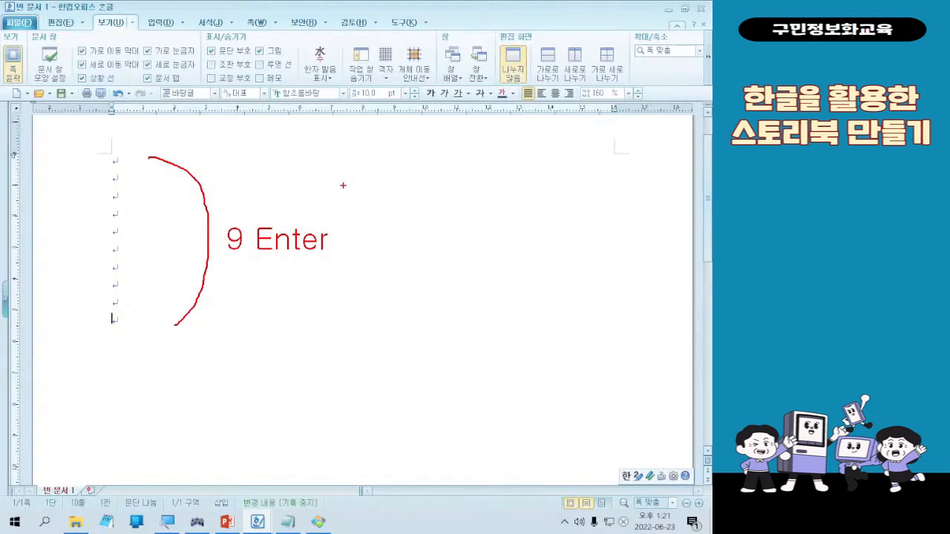
key("Escape")
Insert a table with 15 rows and 1 column, treated as a character (글자처럼 취급), below the blank lines
left_click(160, 22)
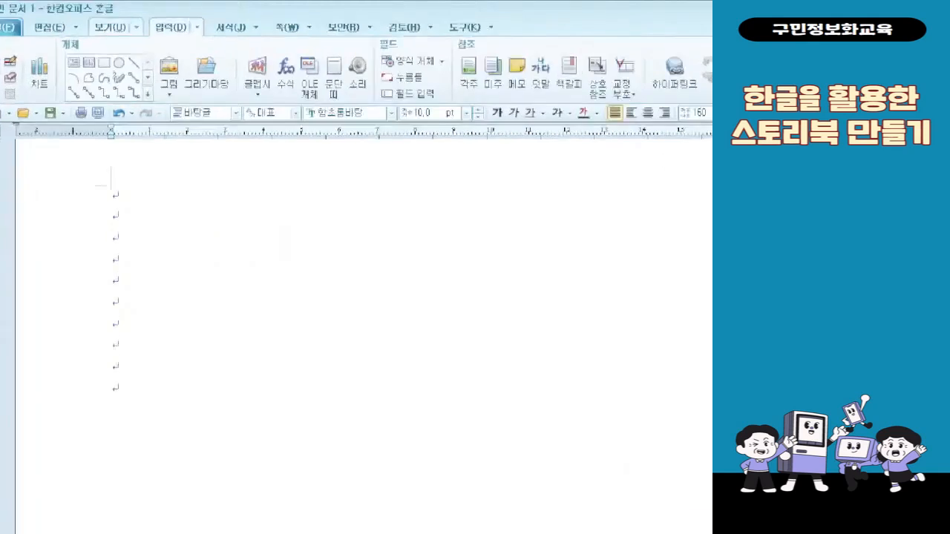
left_click_drag(147, 10, 194, 43)
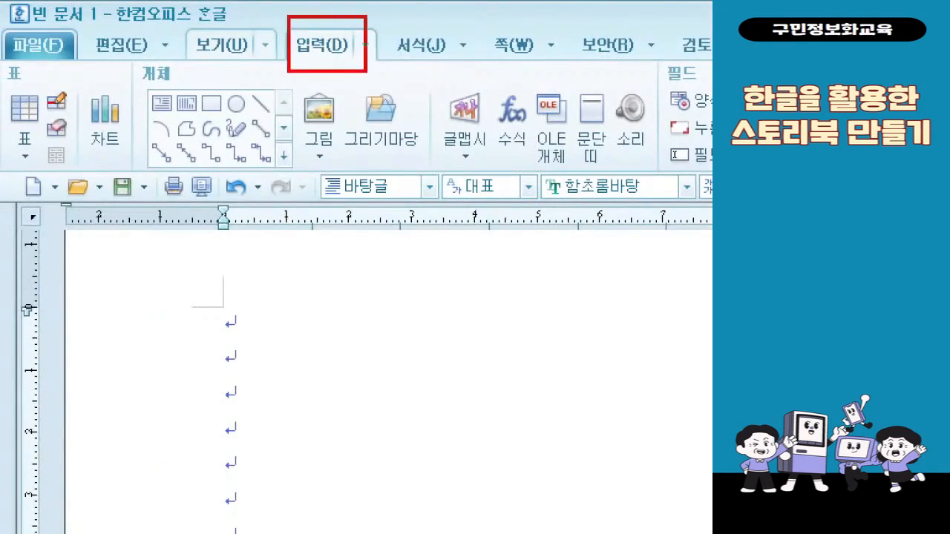
left_click_drag(6, 88, 41, 129)
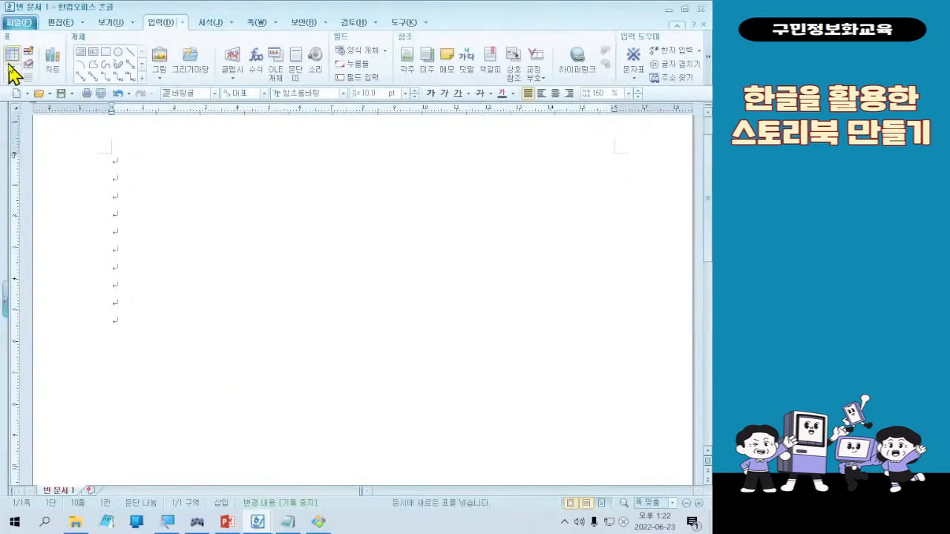
left_click(23, 109)
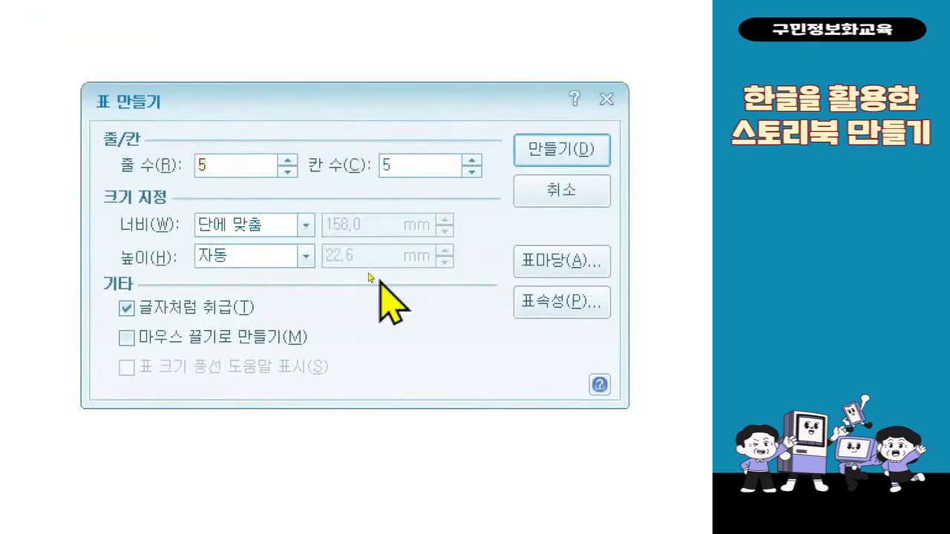
type("15")
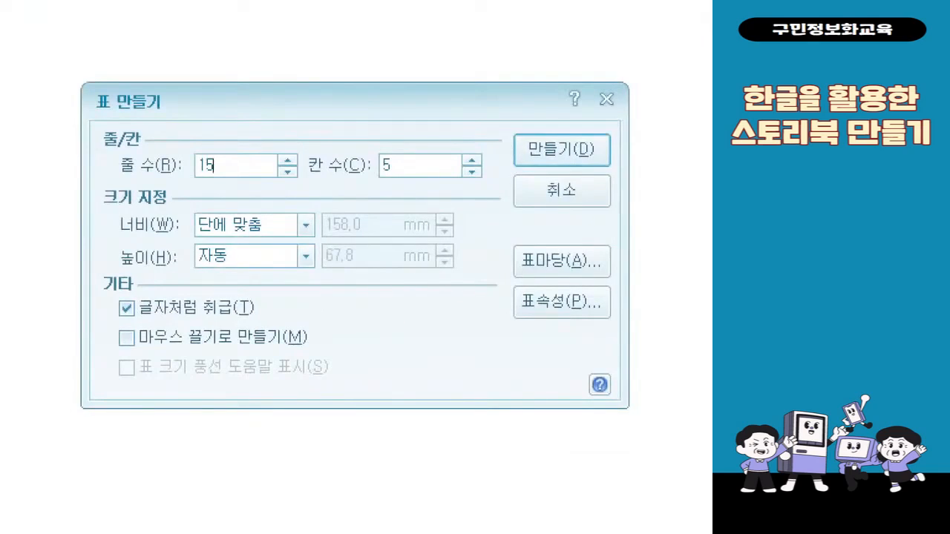
key("Tab")
type("1")
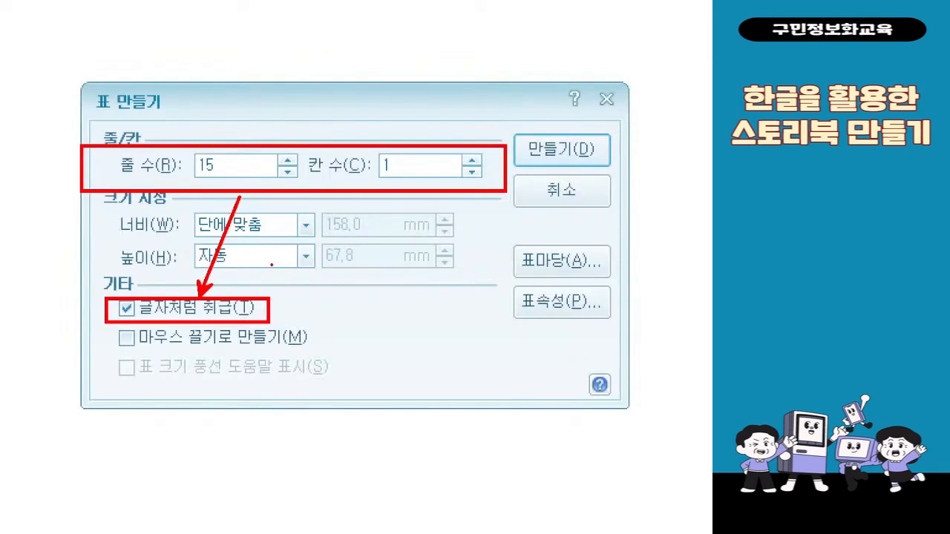
key("Escape")
key("ctrl")
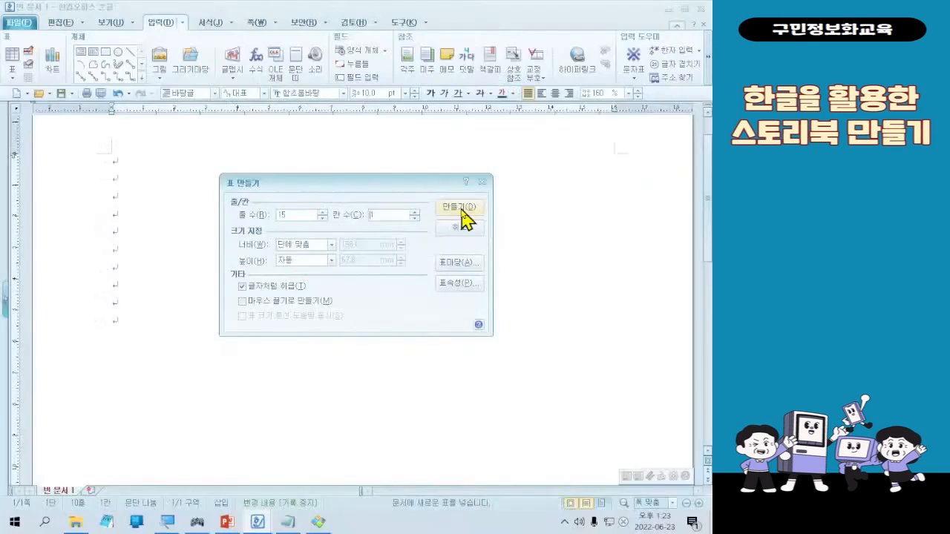
left_click(564, 152)
Look over the table's placement on the page and set the zoom to fit the whole page (쪽 맞춤)
scroll(431, 363, "down", 3)
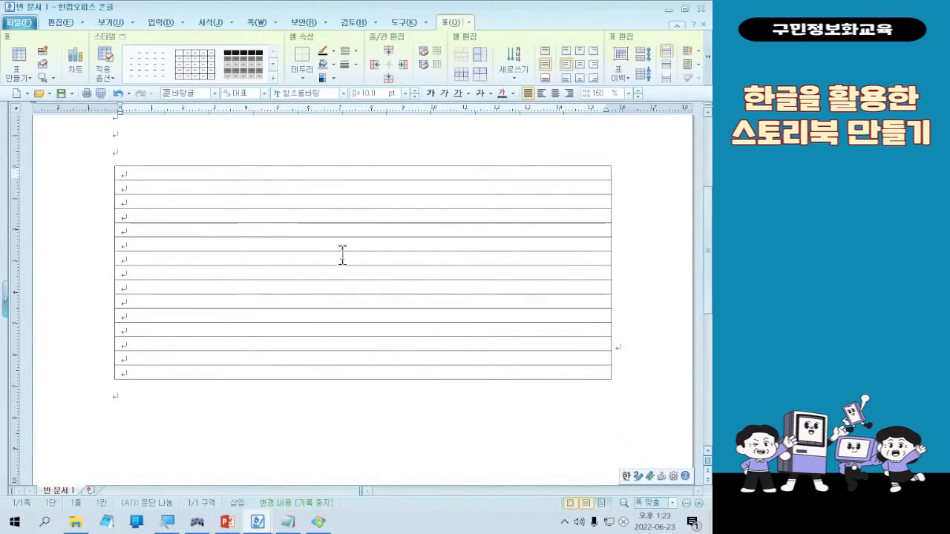
scroll(319, 288, "down", 5)
scroll(311, 276, "up", 4)
scroll(314, 264, "down", 4)
scroll(314, 277, "up", 7)
scroll(291, 307, "down", 4)
scroll(287, 286, "down", 3)
scroll(286, 311, "down", 4)
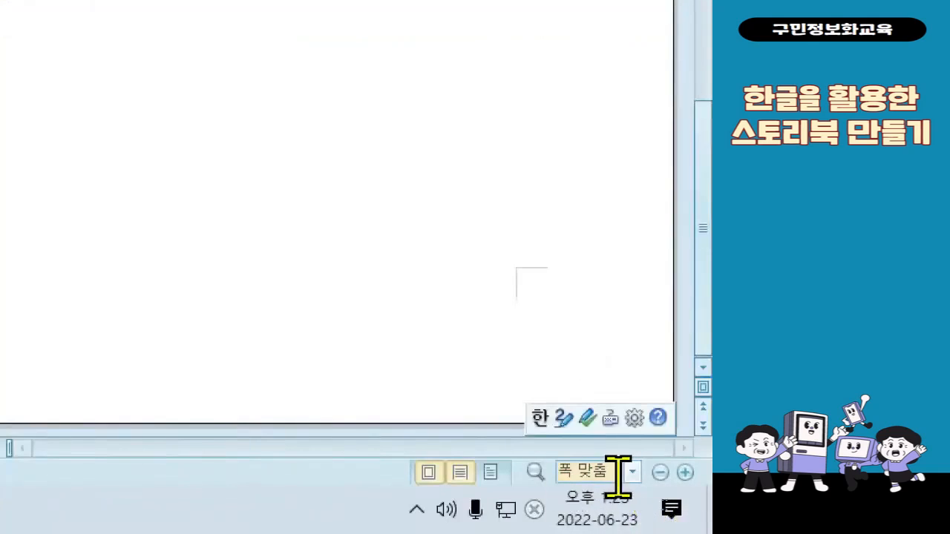
left_click(633, 475)
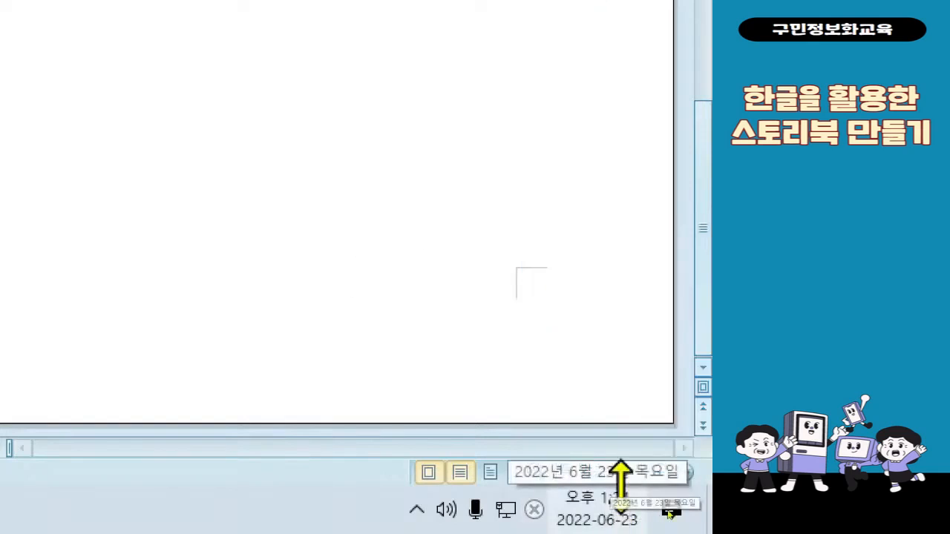
left_click(633, 472)
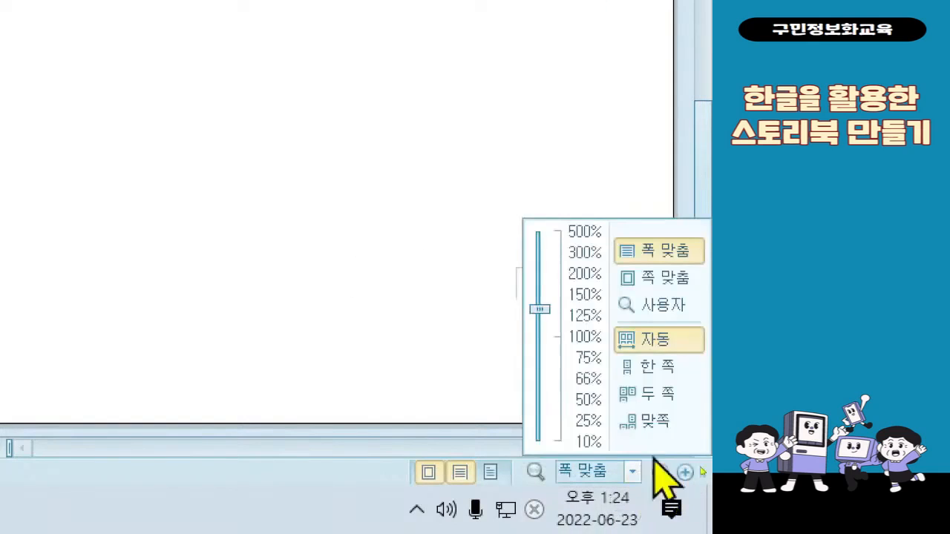
left_click(691, 273)
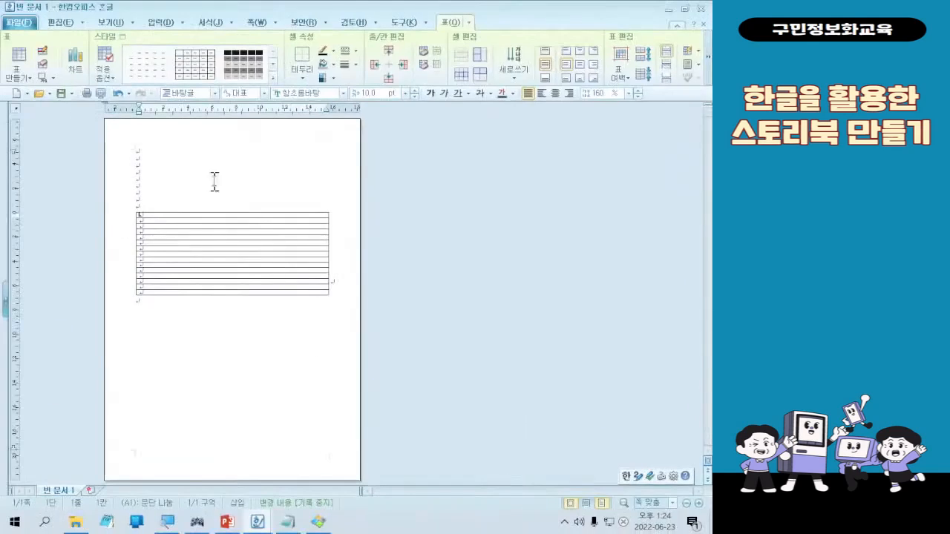
key("ctrl+2")
left_click_drag(109, 210, 346, 292)
left_click_drag(92, 455, 369, 453)
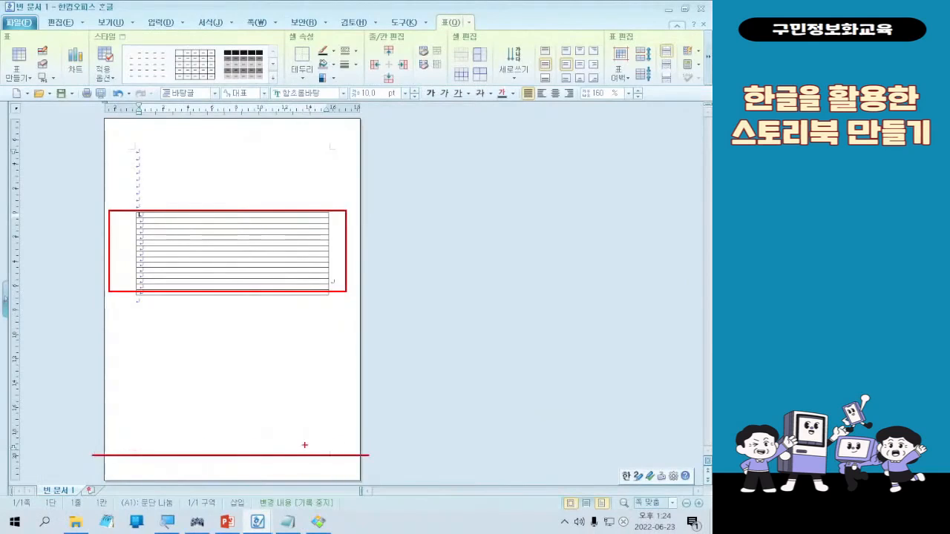
left_click_drag(275, 448, 274, 292)
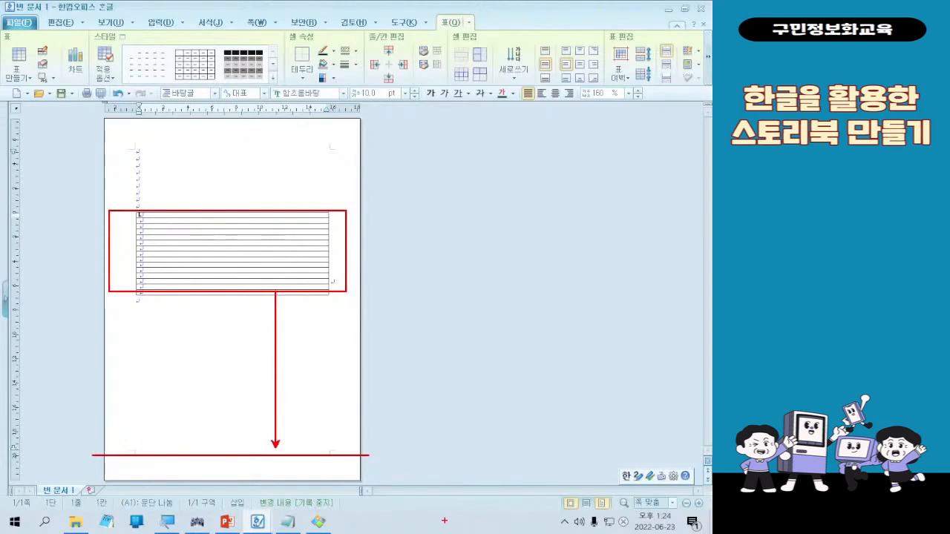
key("Escape")
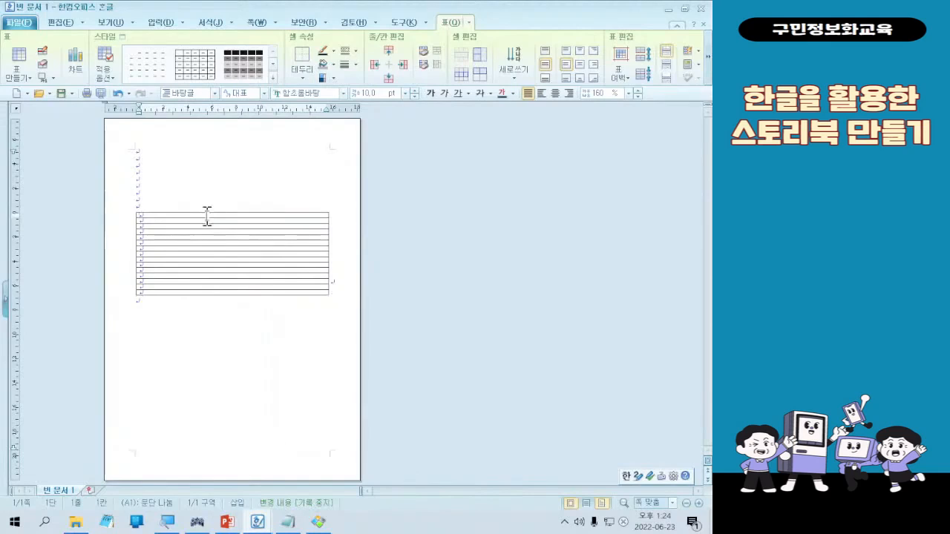
Select all 15 table rows and stretch their heights evenly down to the page's bottom margin
left_click_drag(206, 214, 212, 293)
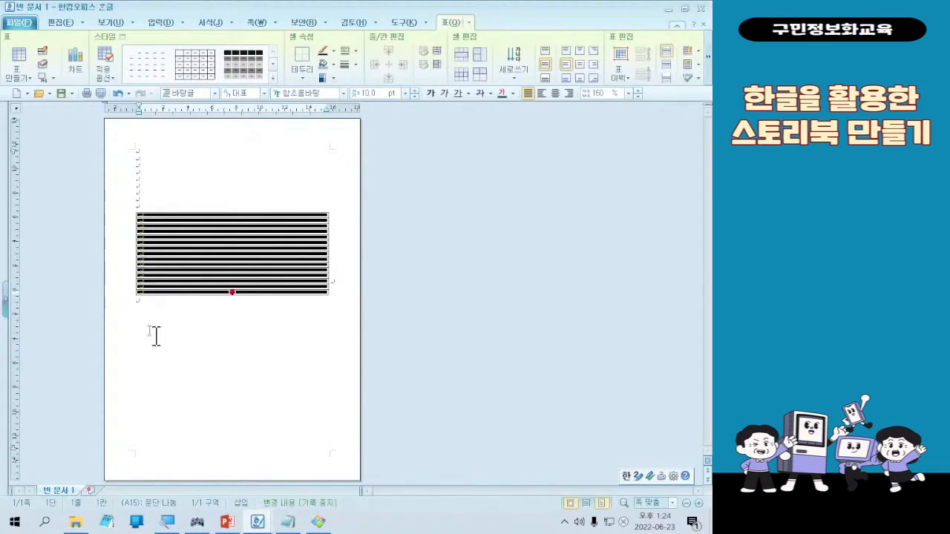
left_click(250, 227)
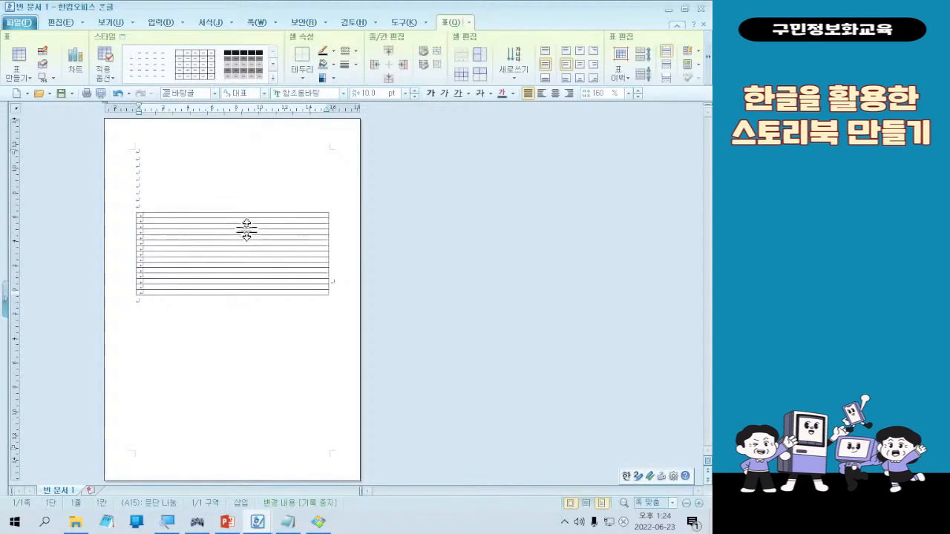
key("ctrl")
key("ctrl")
left_click_drag(234, 214, 234, 297)
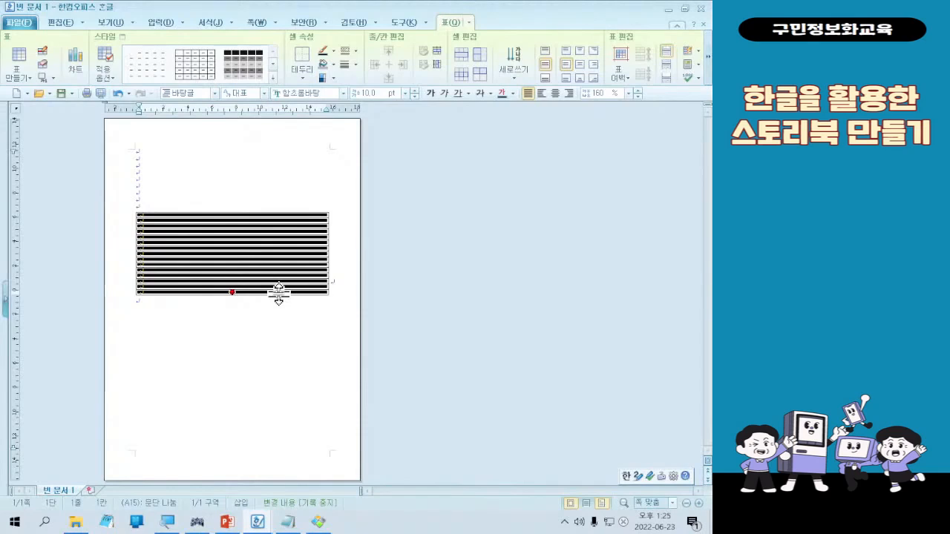
left_click_drag(279, 294, 274, 447)
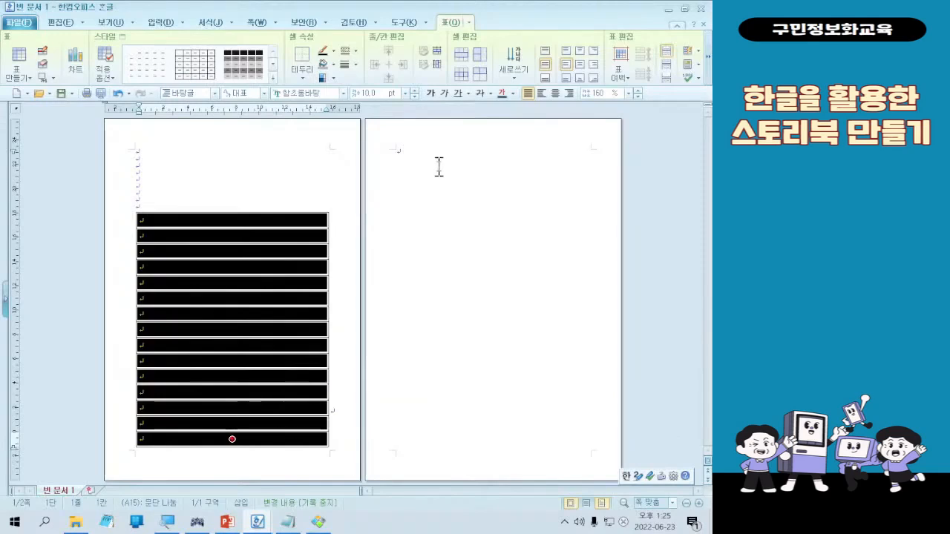
Reselect all the table rows and shrink their heights slightly so everything fits on one page
left_click(197, 439)
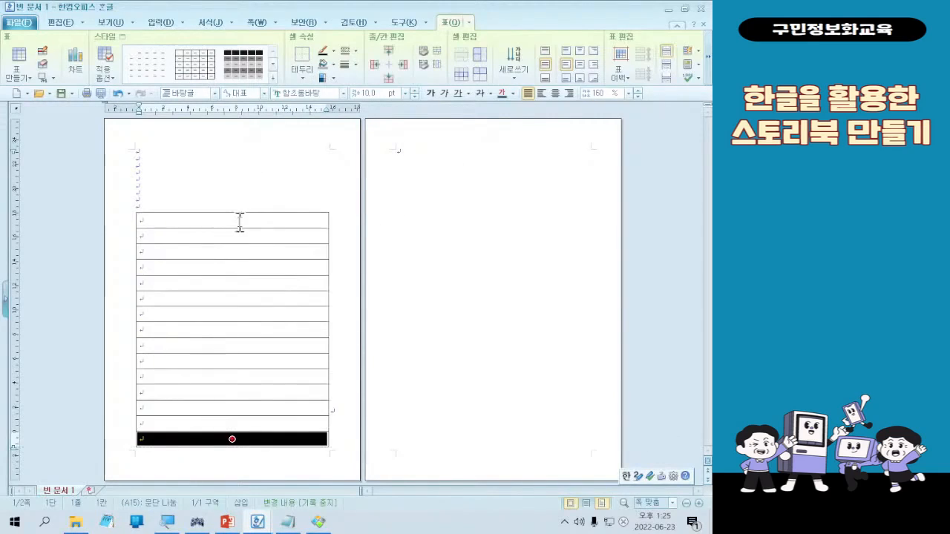
left_click_drag(240, 218, 227, 460)
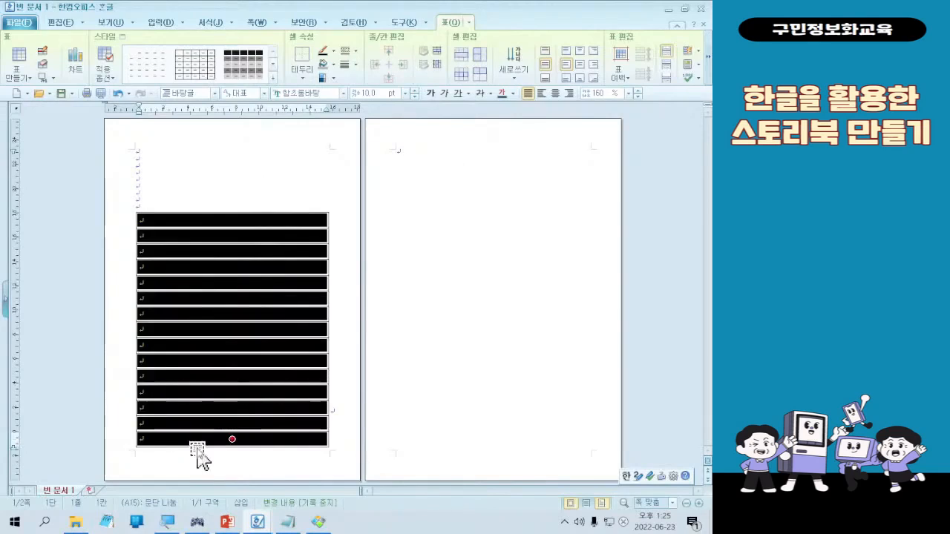
left_click_drag(197, 446, 197, 440)
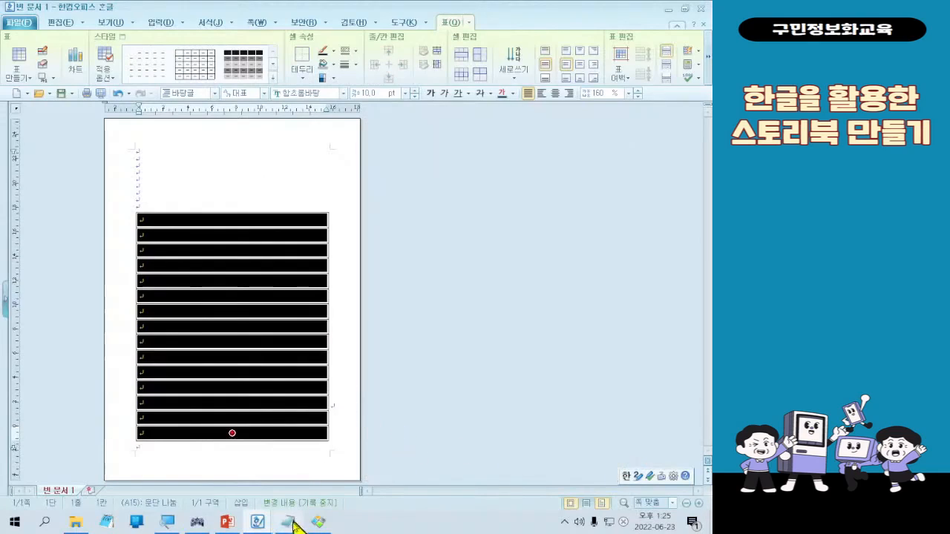
left_click_drag(102, 450, 385, 449)
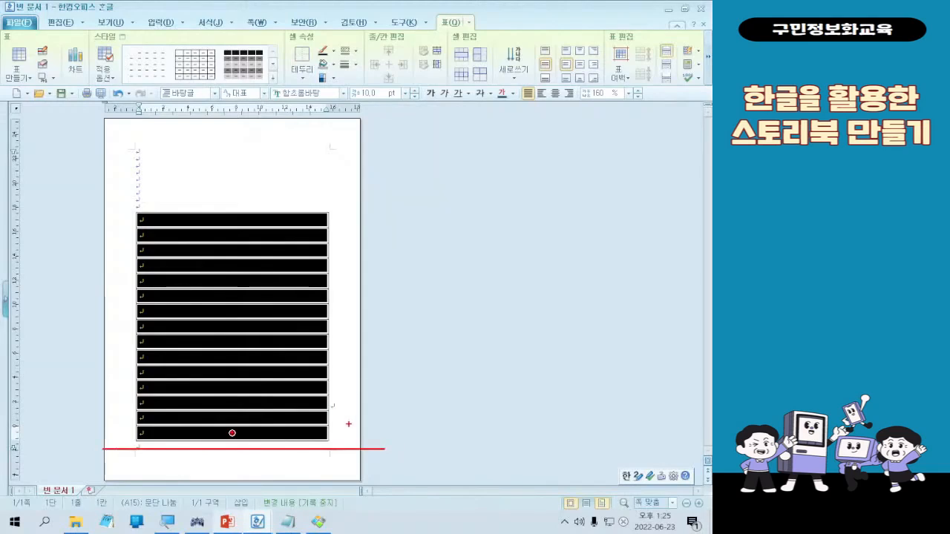
left_click_drag(318, 438, 317, 309)
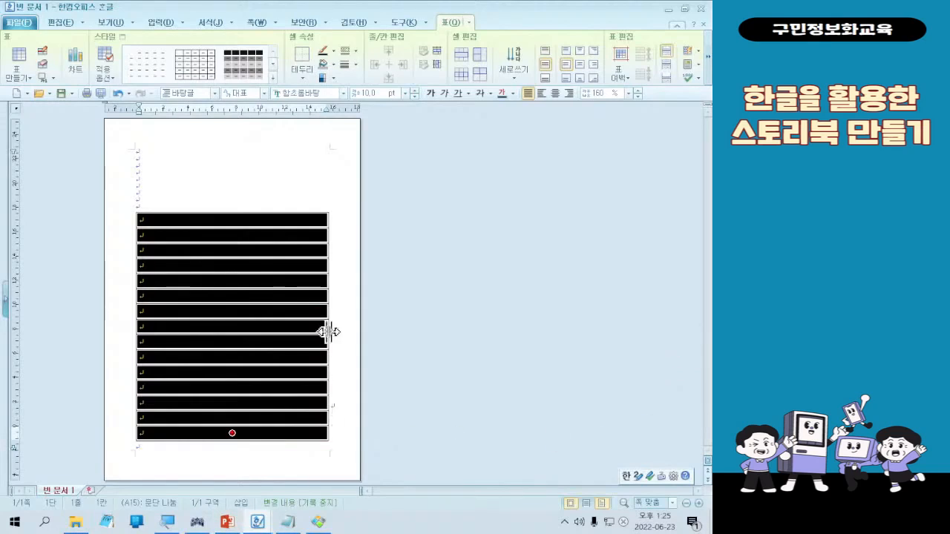
left_click(355, 290)
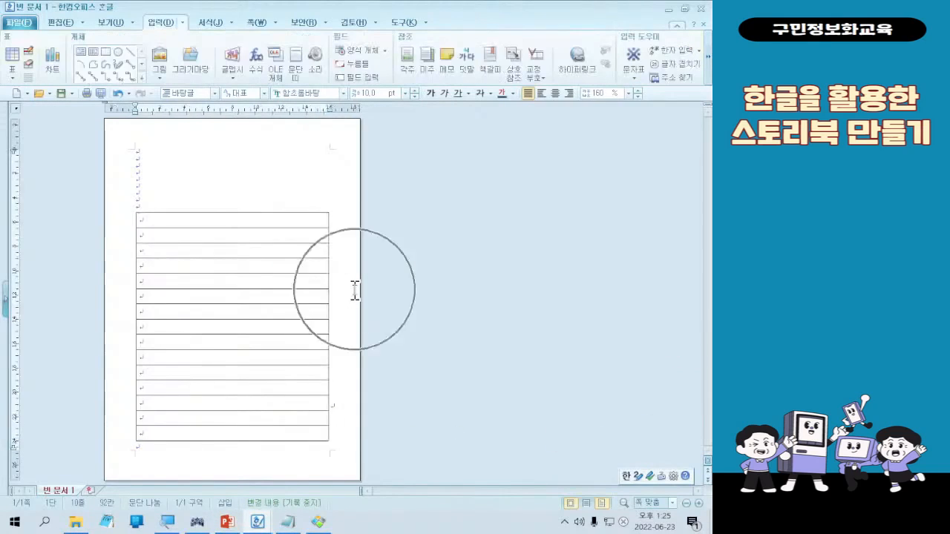
left_click(355, 289)
key("ctrl")
key("ctrl")
key("ctrl")
key("ctrl")
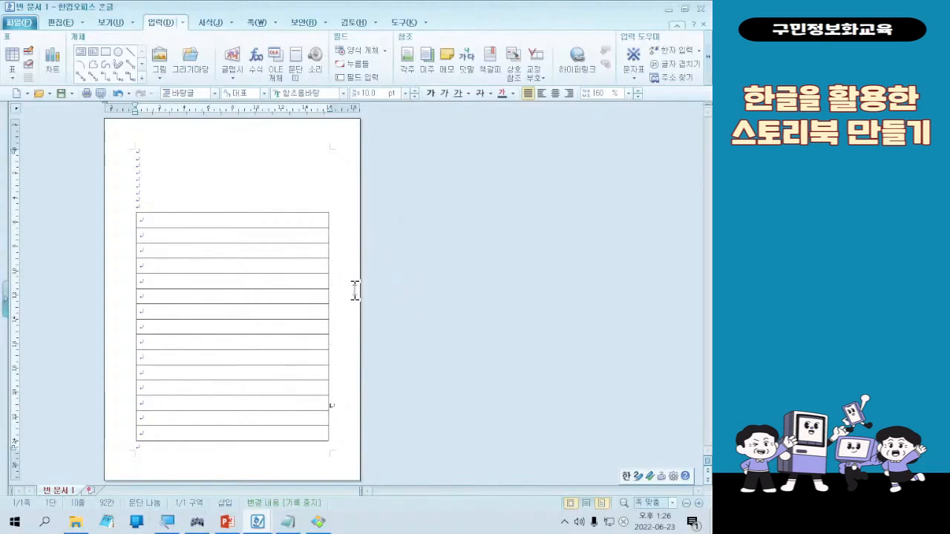
key("ctrl")
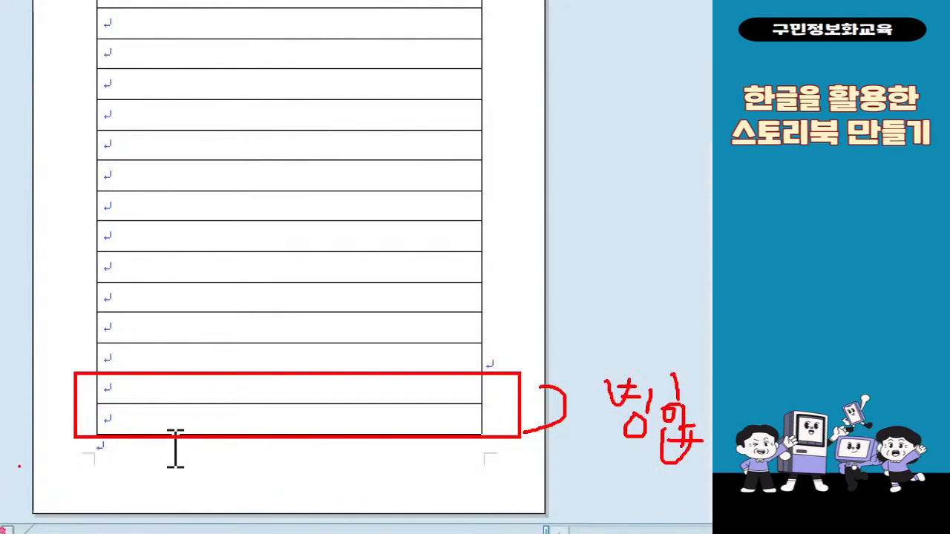
Merge the last two rows of the table into one cell
left_click_drag(303, 386, 301, 420)
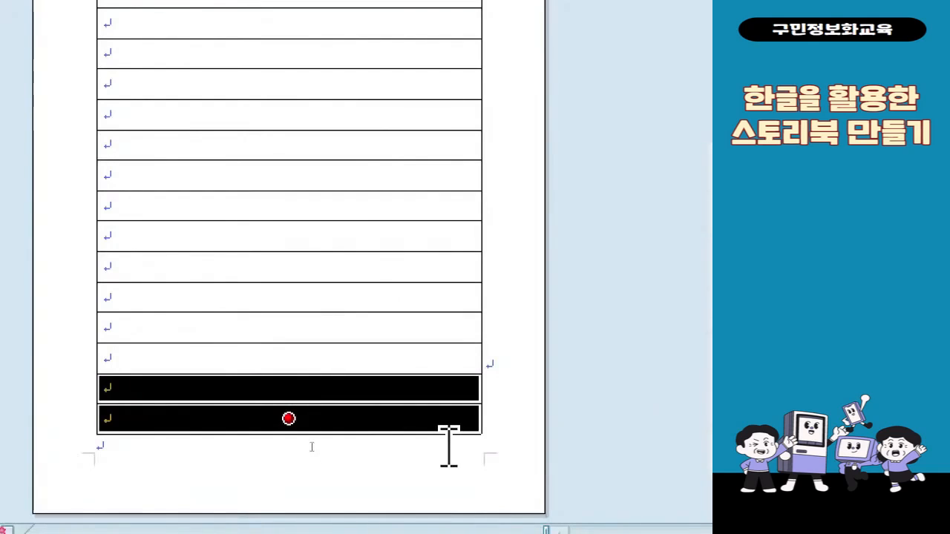
right_click(320, 398)
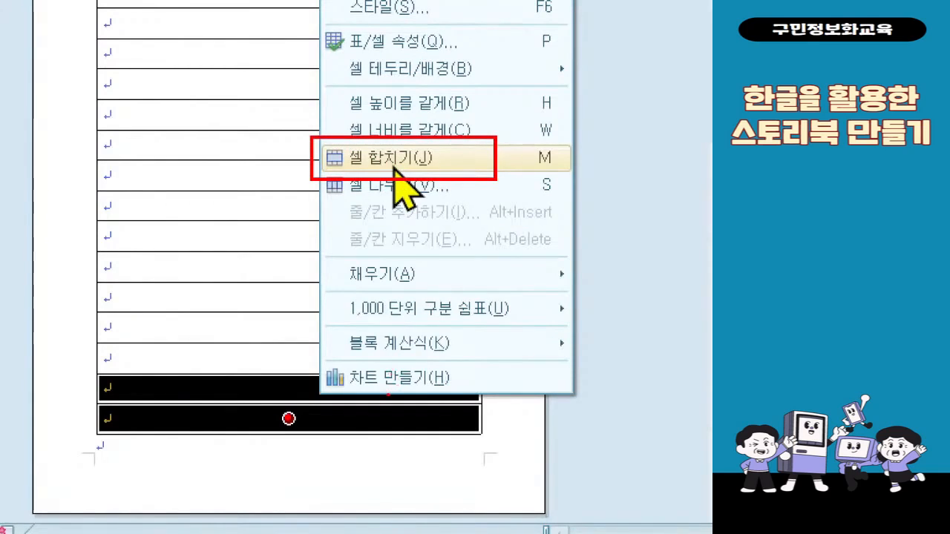
left_click(393, 159)
right_click(341, 418)
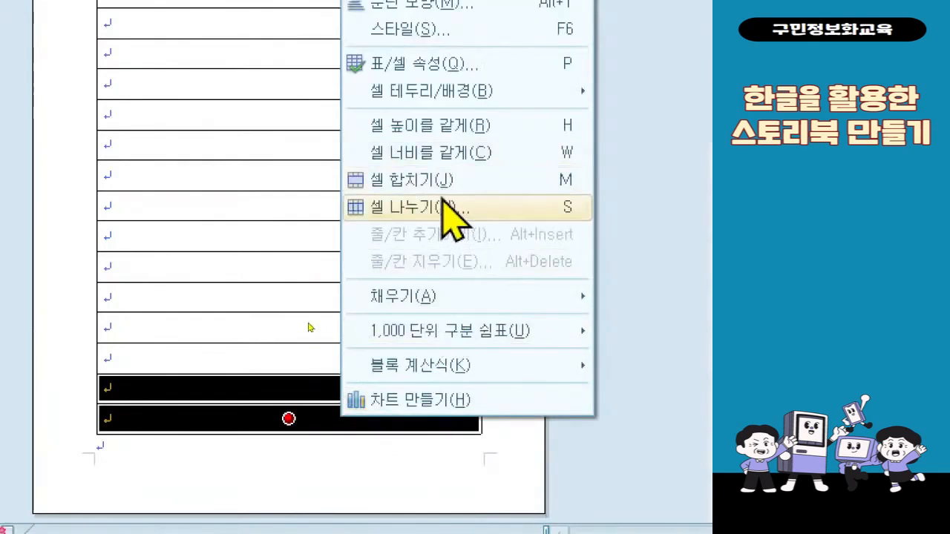
left_click(443, 179)
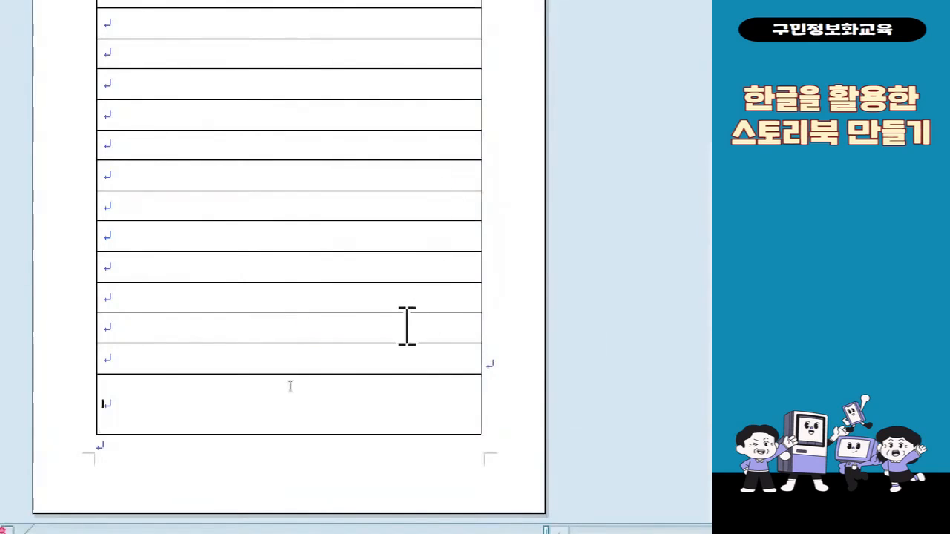
Move the upper border of the merged bottom cell upward, enlarging that cell and thinning the row above it
mouse_move(340, 365)
left_mouse_down()
mouse_move(340, 336)
mouse_move(339, 380)
left_mouse_up()
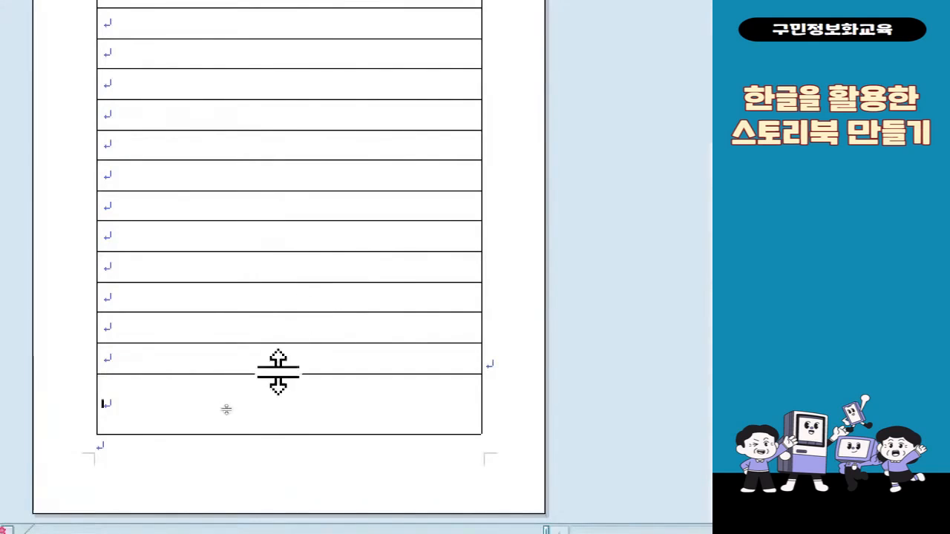
left_click_drag(278, 373, 277, 354)
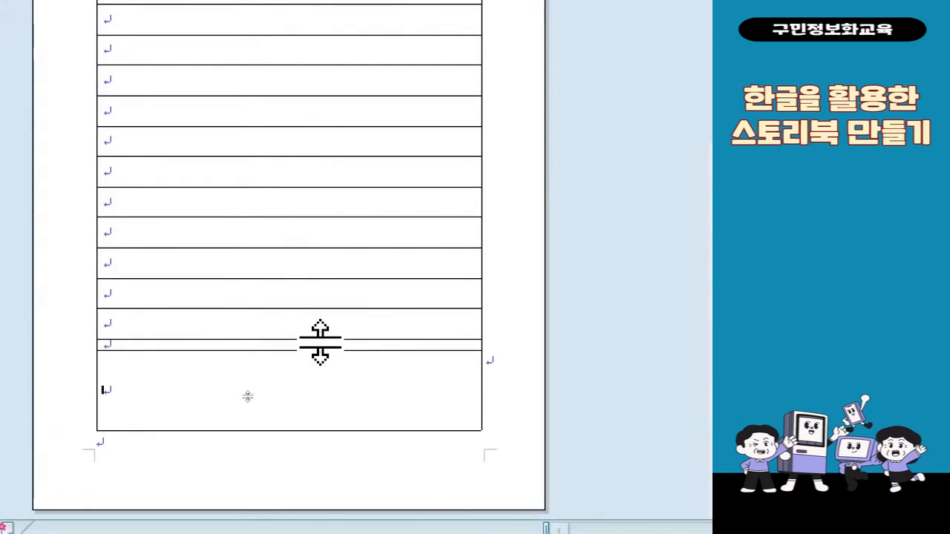
Give all the table rows above the merged bottom cell the same height
scroll(293, 112, "up", 2)
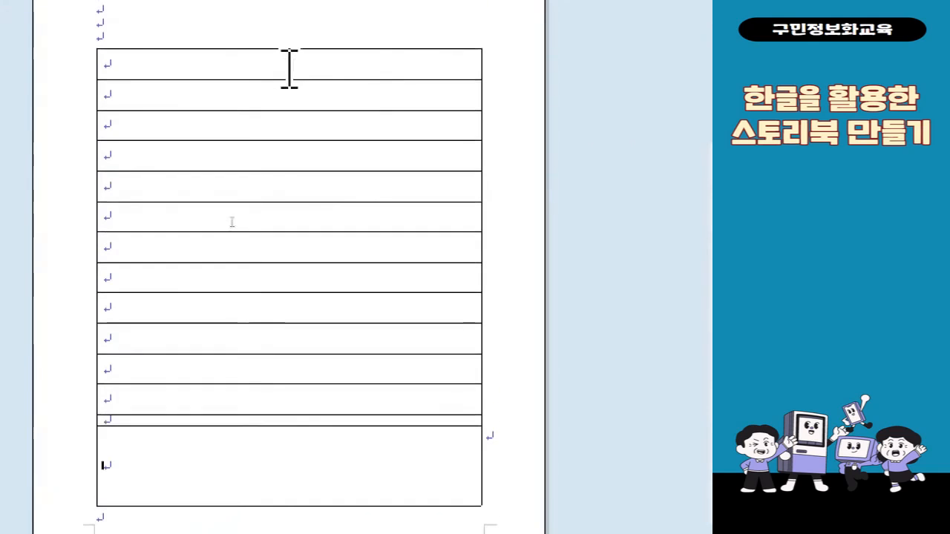
left_click_drag(289, 65, 290, 423)
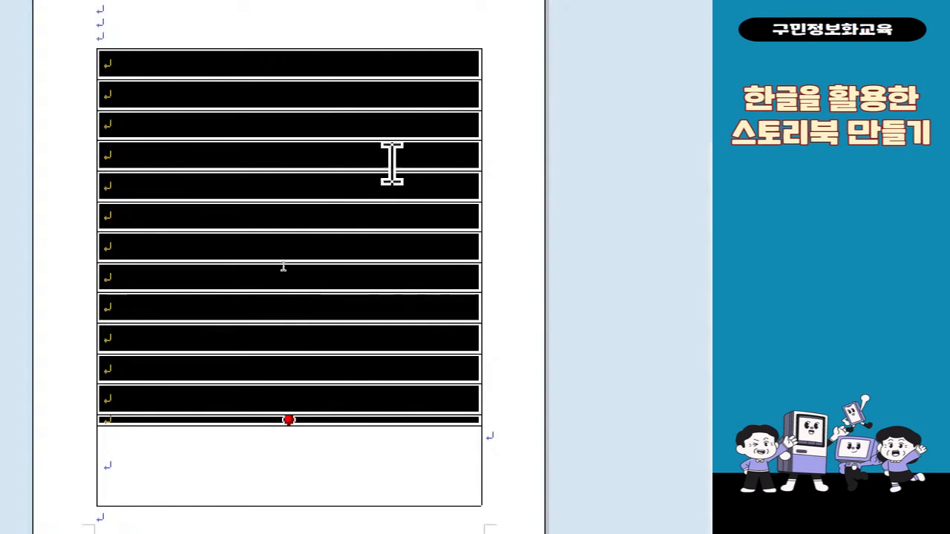
right_click(340, 211)
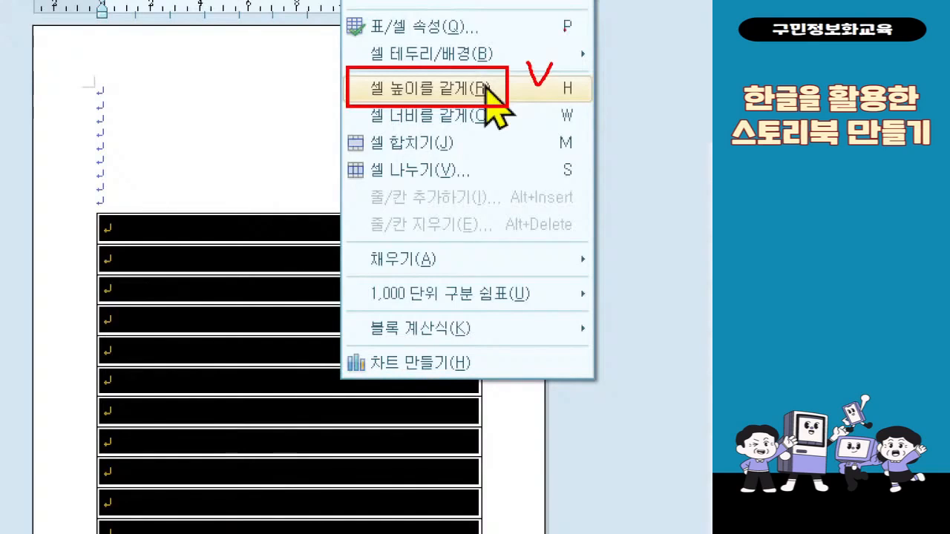
left_click(486, 89)
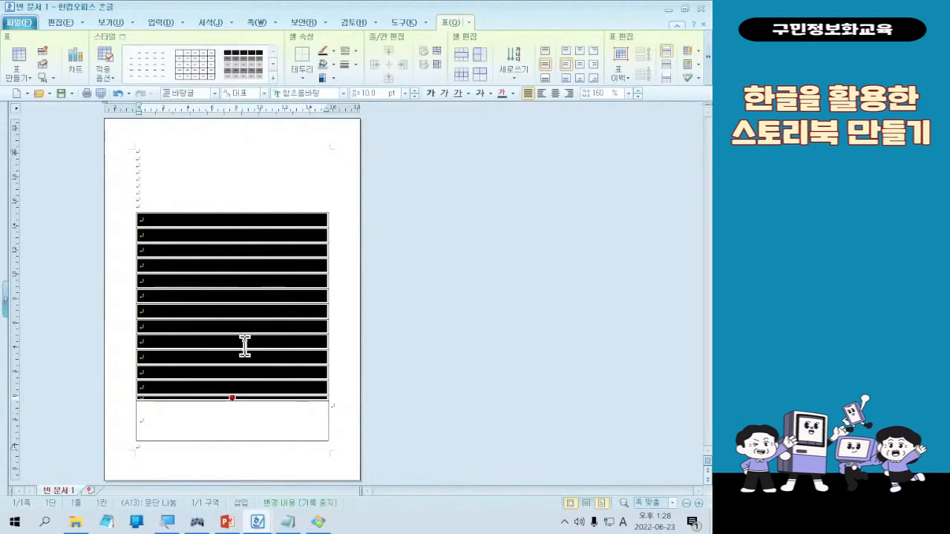
right_click(236, 345)
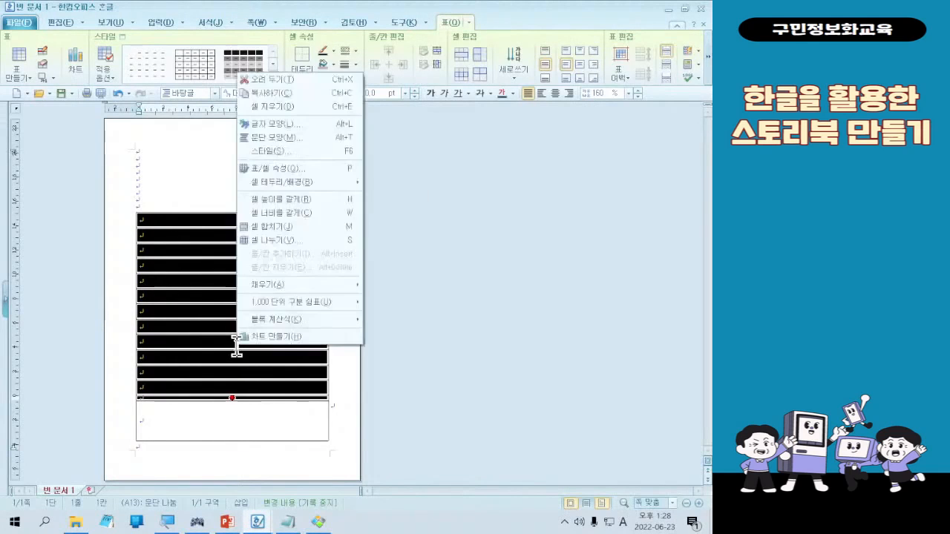
left_click(300, 206)
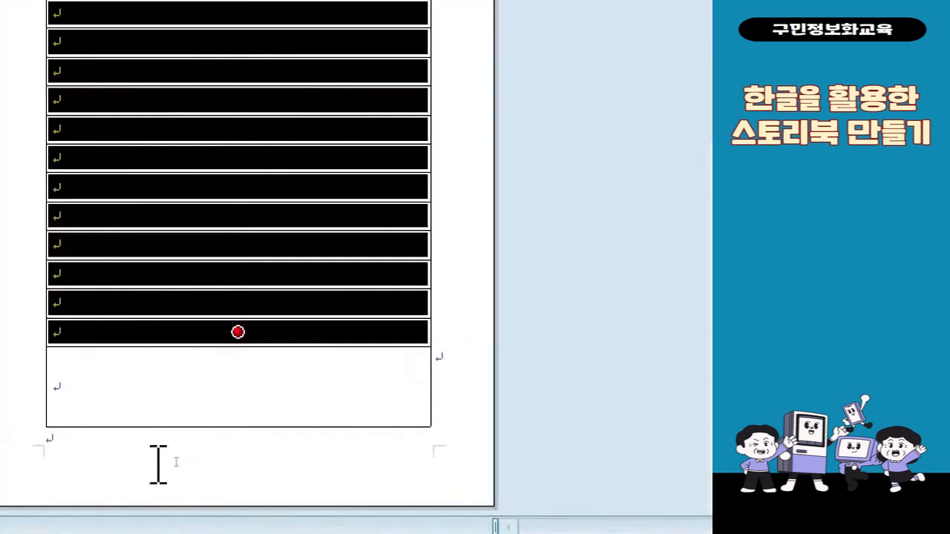
Lower the table's bottom border toward the page's bottom margin, adjusting it so the table stays on page one
left_click_drag(122, 427, 116, 451)
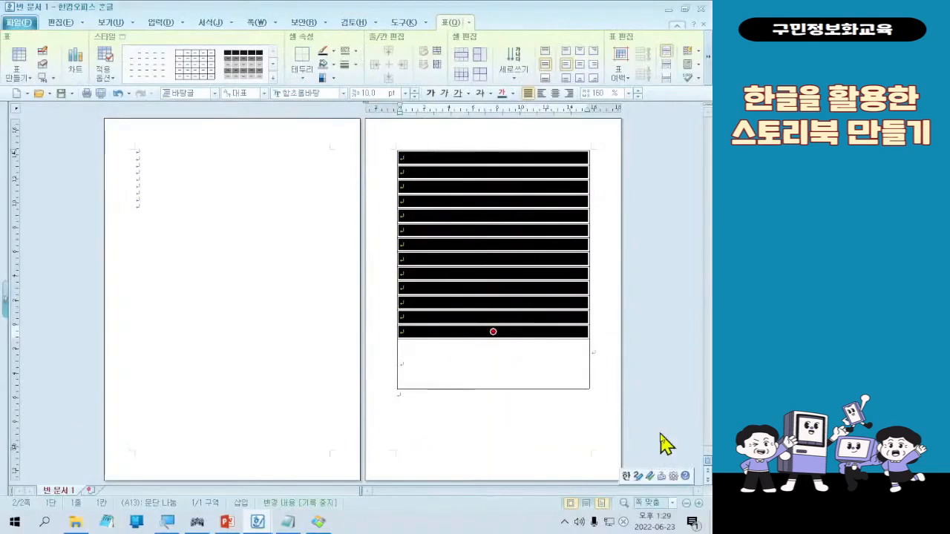
left_click(486, 413)
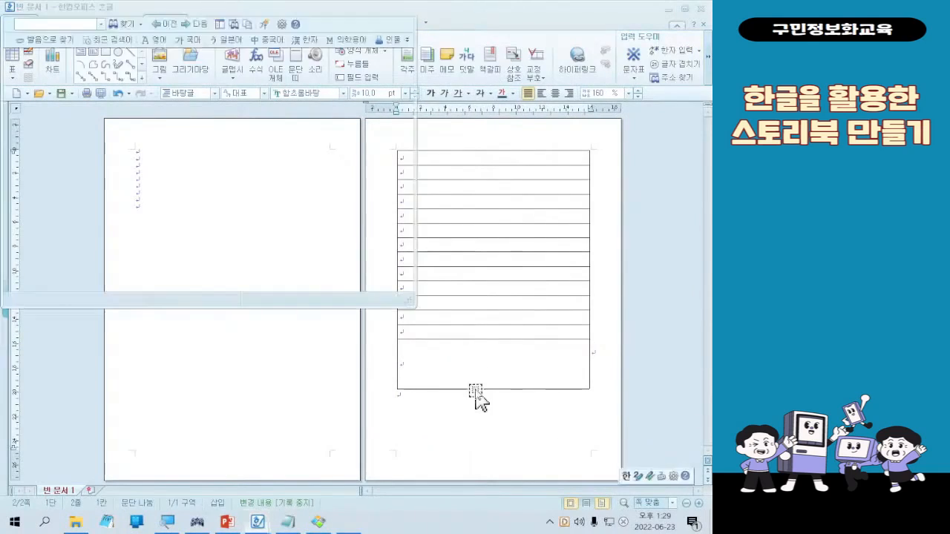
key("BackSpace")
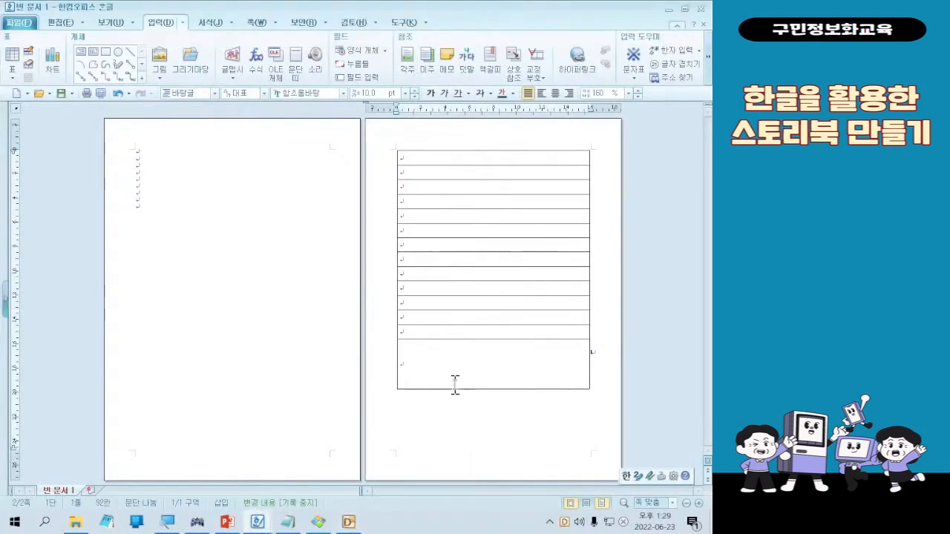
key("Return")
left_click(451, 391)
left_click(452, 408)
left_click_drag(465, 389, 465, 386)
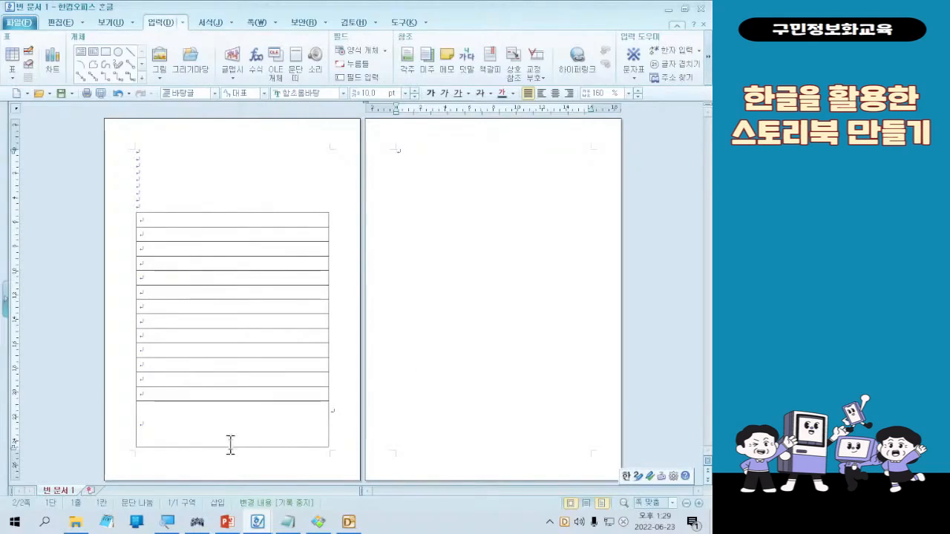
Fine-tune the table's bottom border to fit page one and delete the empty paragraph on the second page
left_click_drag(226, 446, 227, 451)
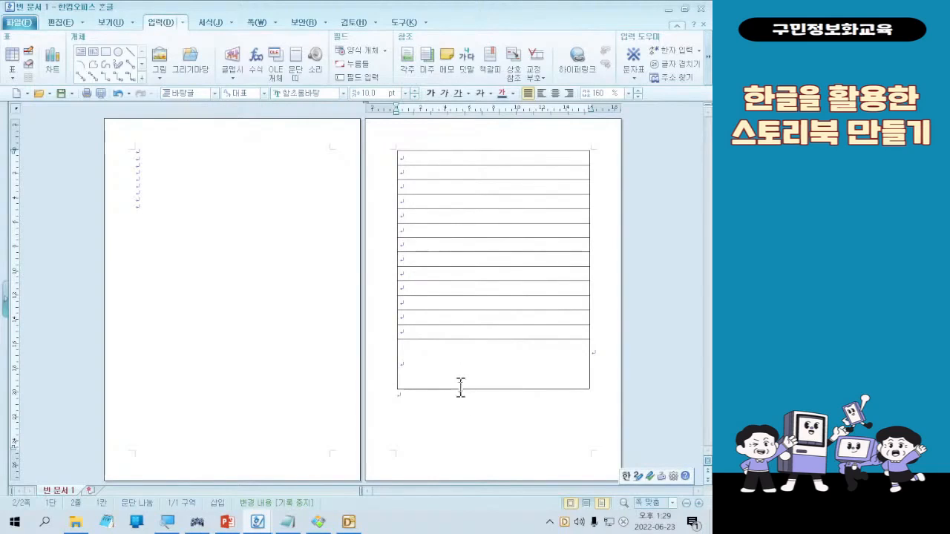
left_click_drag(457, 388, 455, 383)
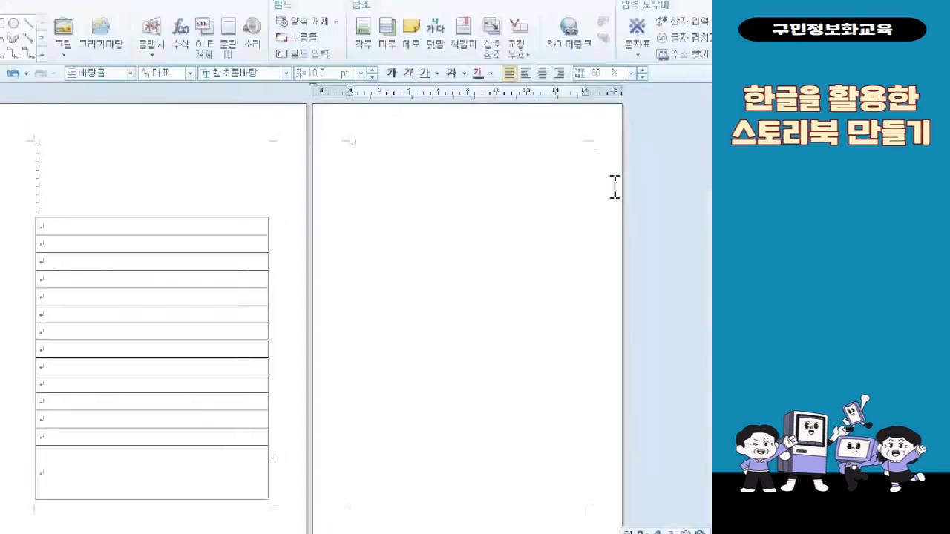
key("ctrl")
key("ctrl")
key("ctrl")
key("ctrl")
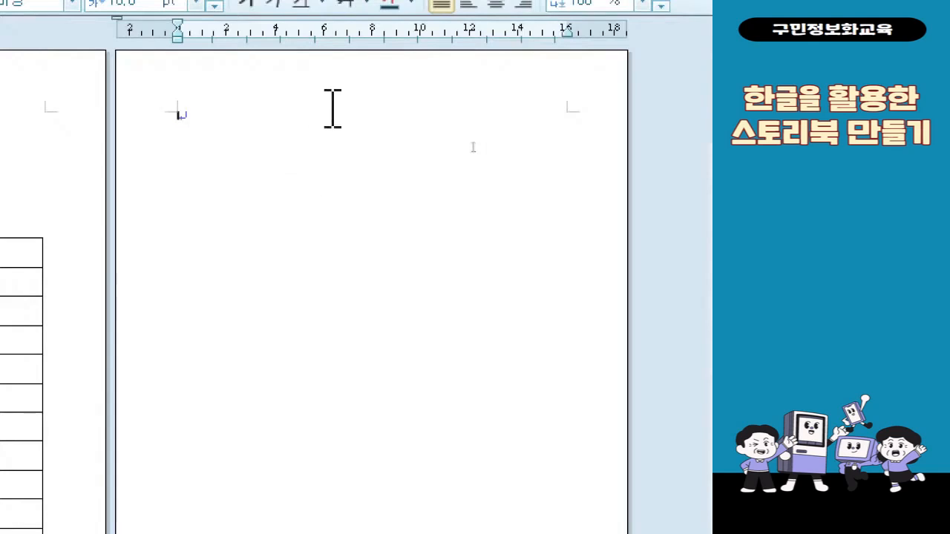
key("BackSpace")
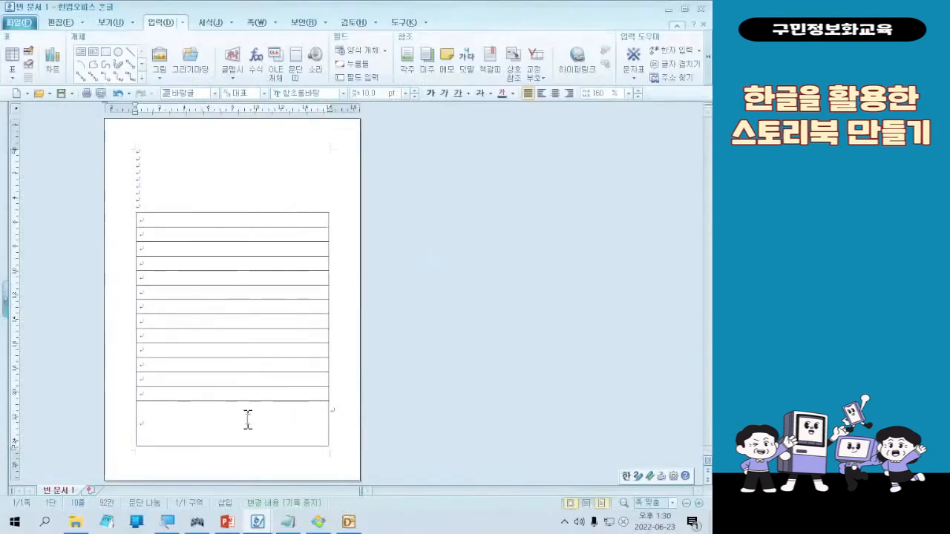
left_click(262, 438)
left_click(263, 438)
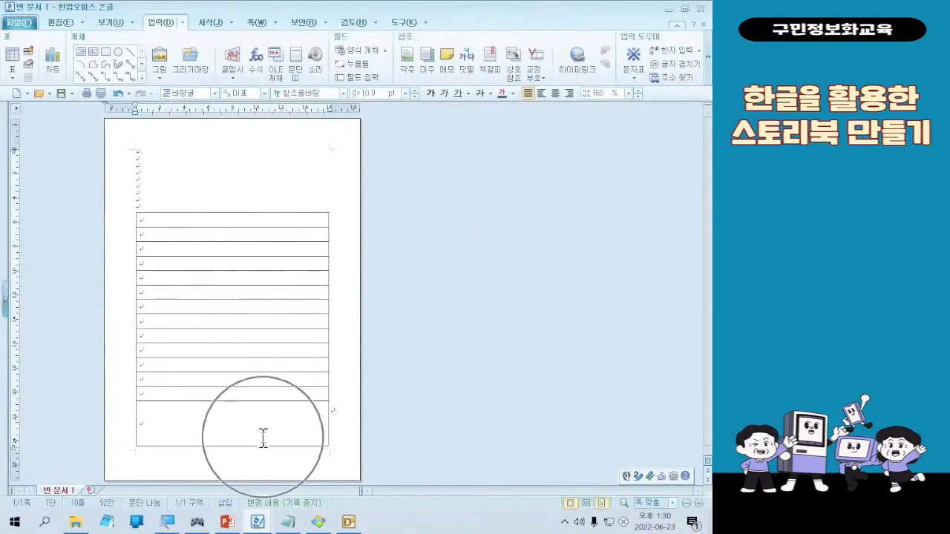
left_click(263, 438)
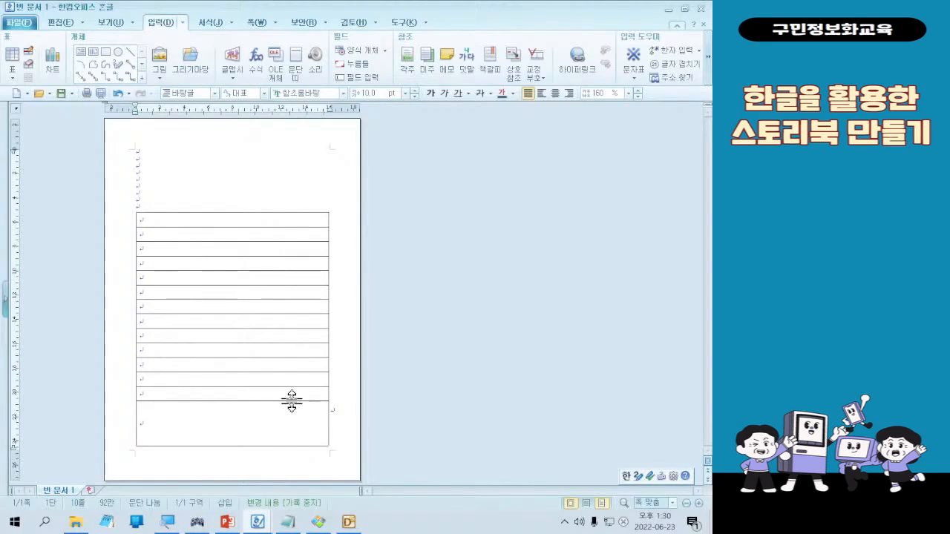
Select every cell of the table, from the first row through the merged bottom cell
left_click(226, 220)
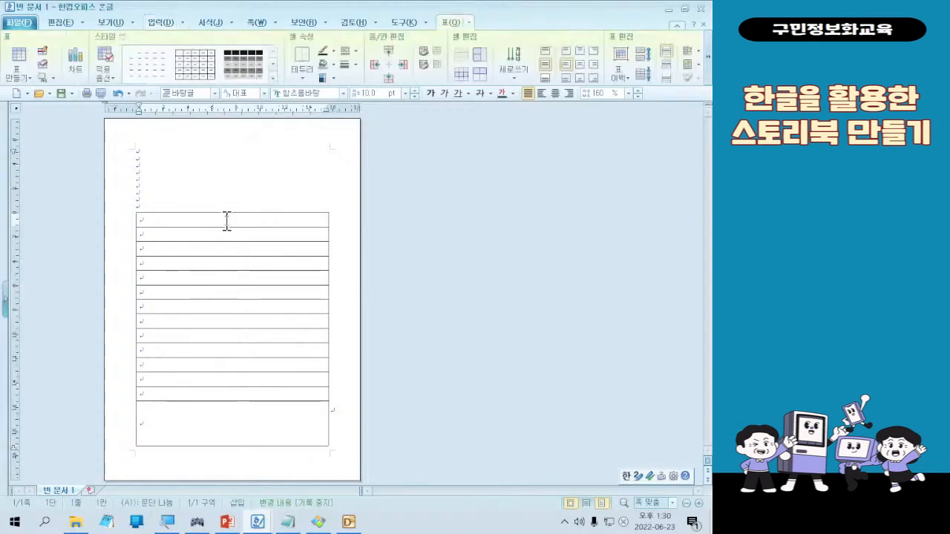
left_click_drag(227, 220, 232, 423)
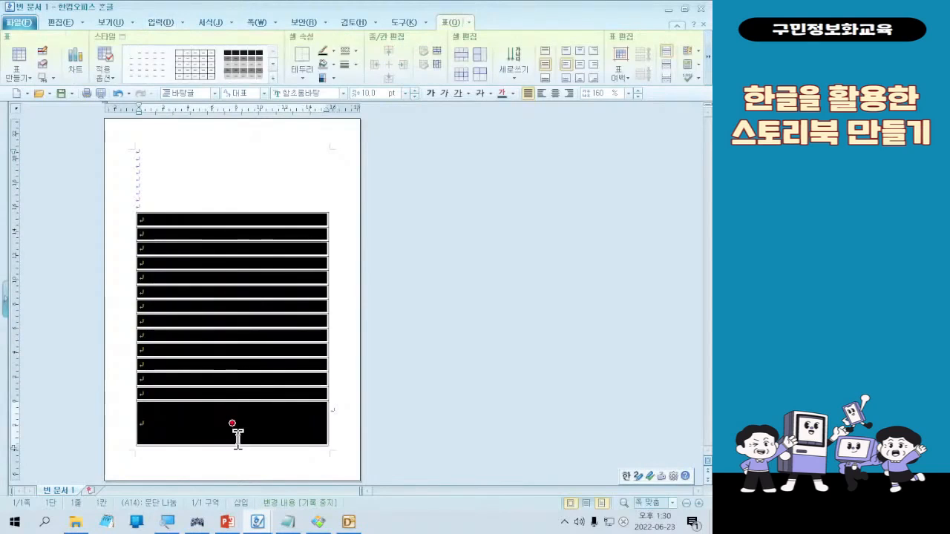
left_click_drag(200, 204, 239, 236)
left_click_drag(219, 429, 219, 244)
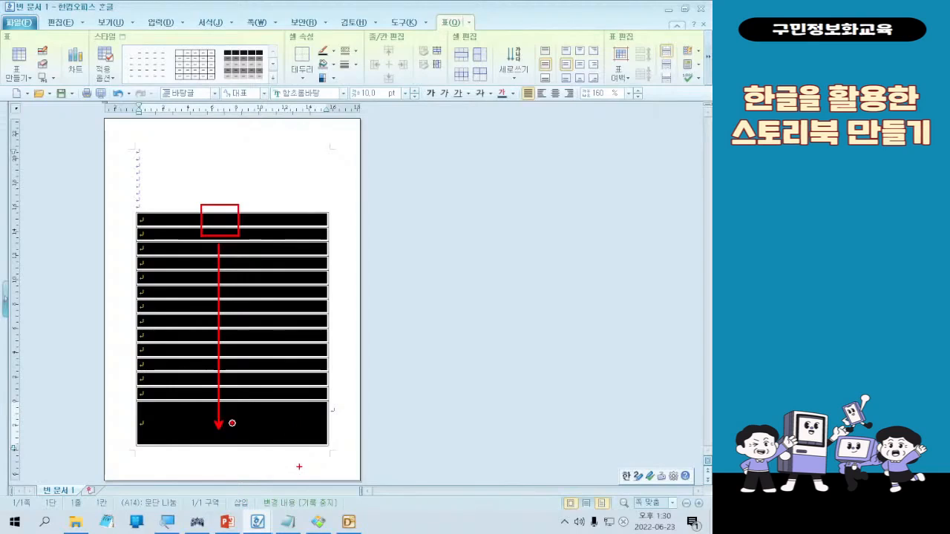
right_click(262, 295)
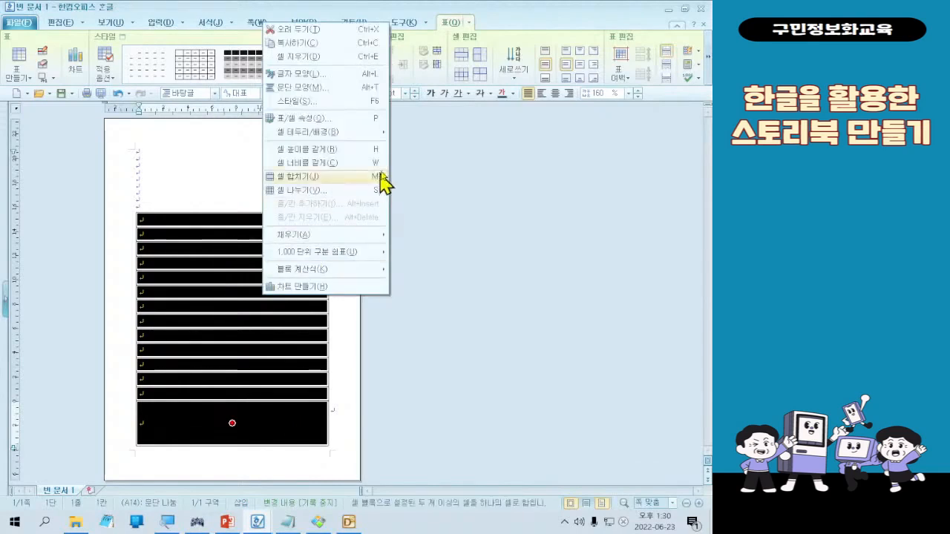
mouse_move(387, 139)
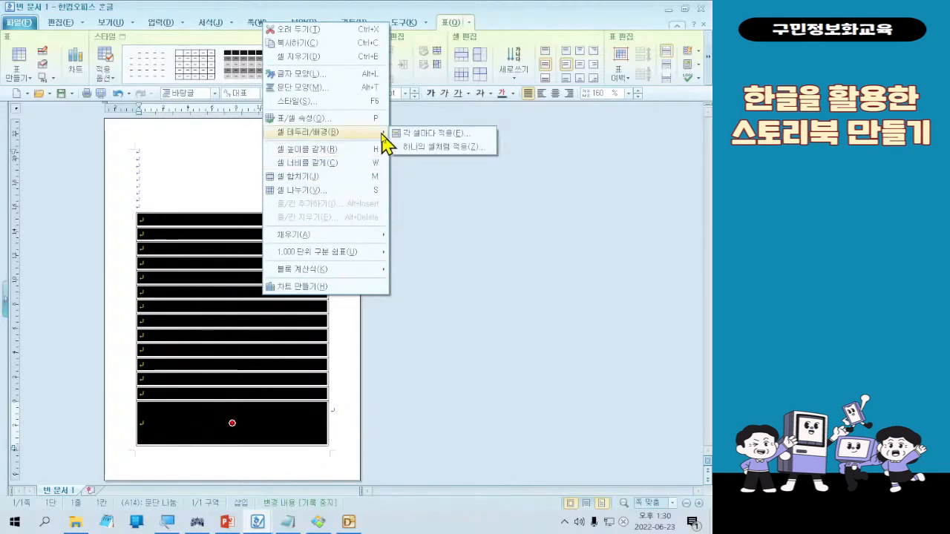
key("ctrl+1")
left_click(372, 137)
left_click_drag(147, 114, 293, 154)
mouse_move(402, 151)
left_mouse_down()
mouse_move(596, 209)
mouse_move(623, 184)
left_mouse_up()
left_click_drag(381, 174, 290, 126)
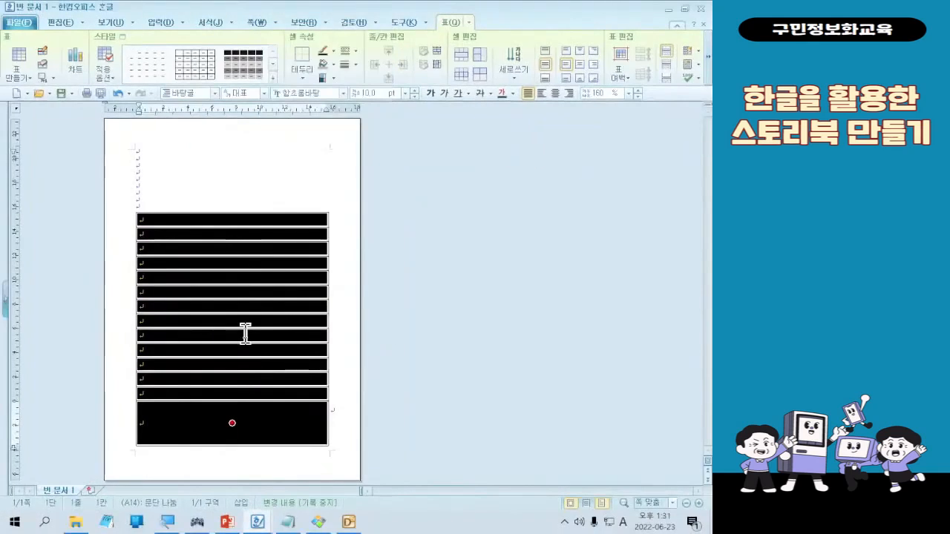
Open the cell border and background settings with 하나의 셀처럼 적용 and choose a gradient (그러데이션) background fill
right_click(245, 334)
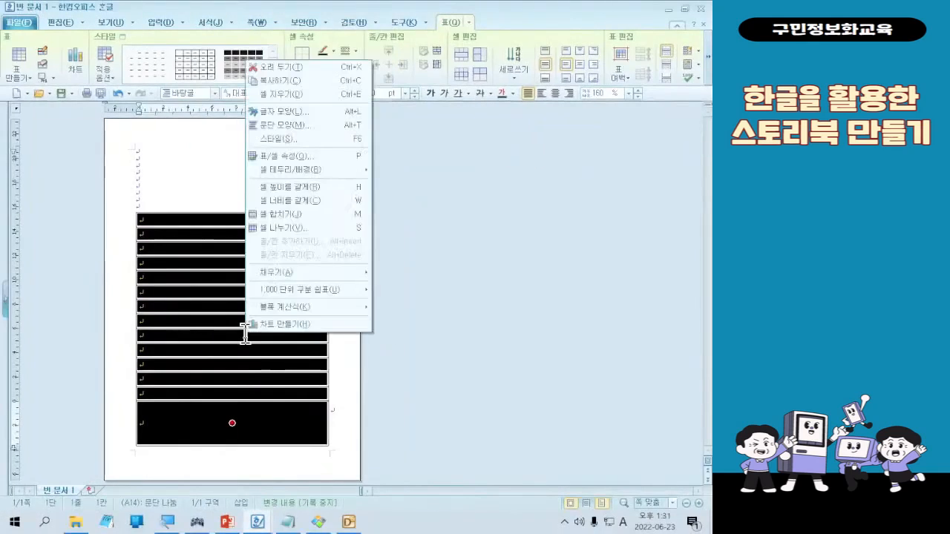
left_click(387, 186)
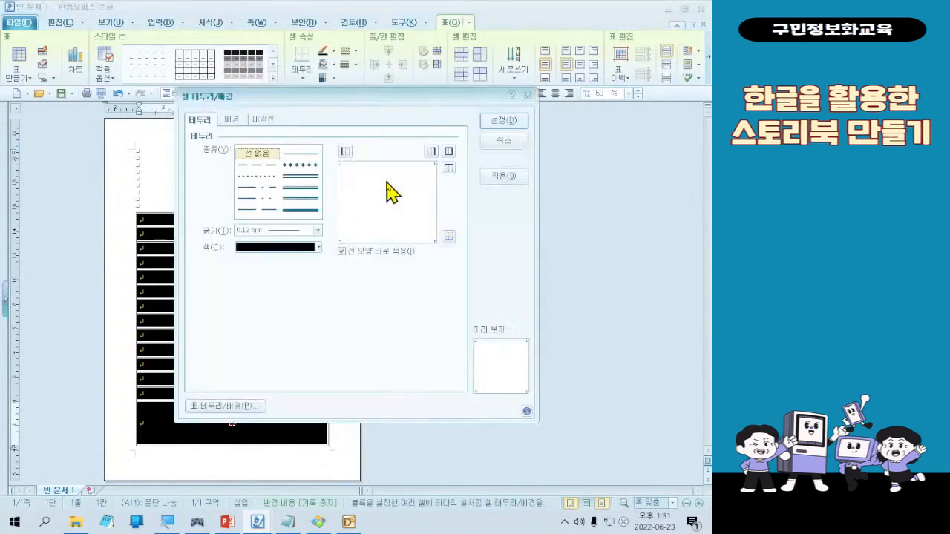
left_click(233, 120)
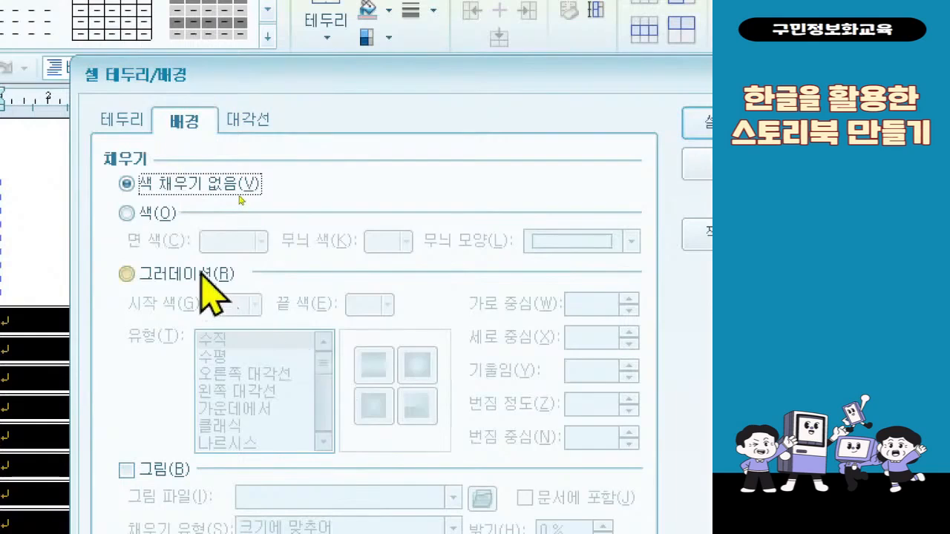
left_click(226, 273)
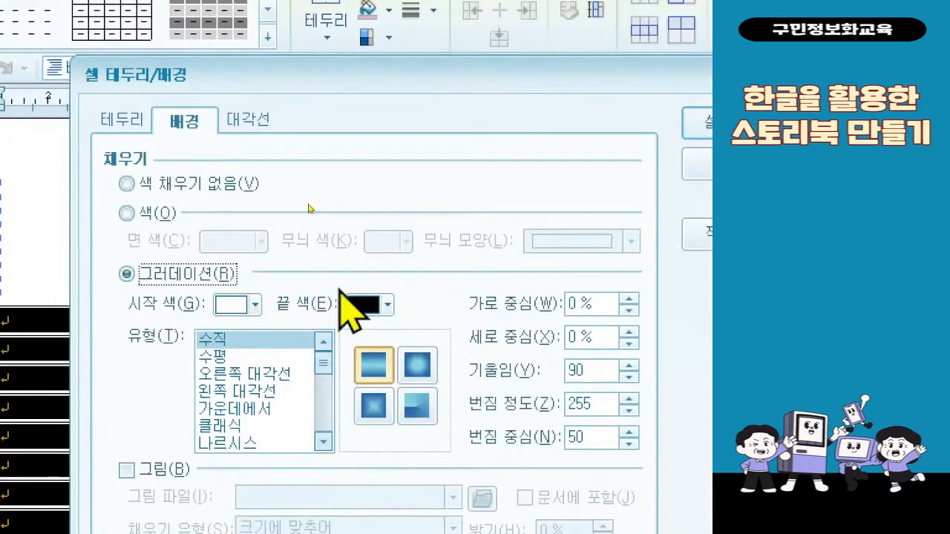
Switch the colour palette for the gradient's start colour to the 바다 theme
left_click(253, 304)
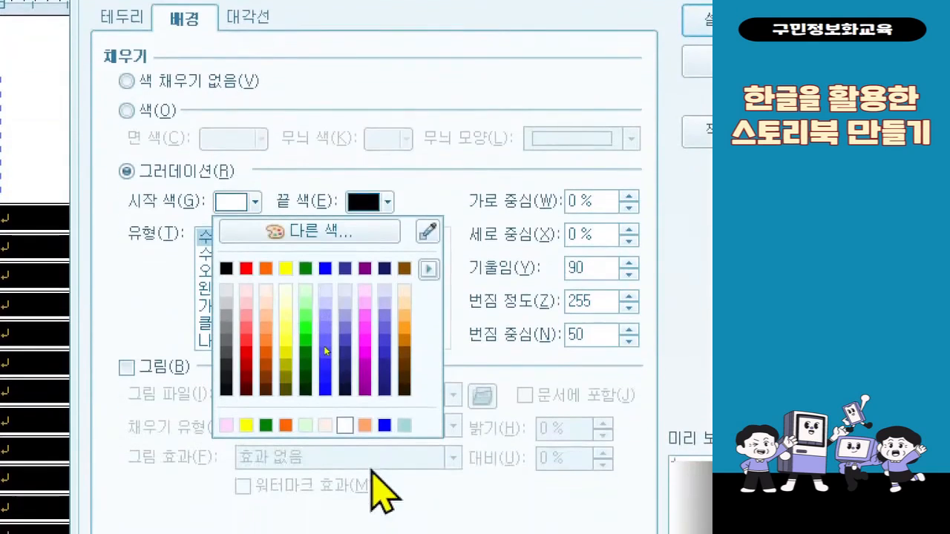
left_click(428, 268)
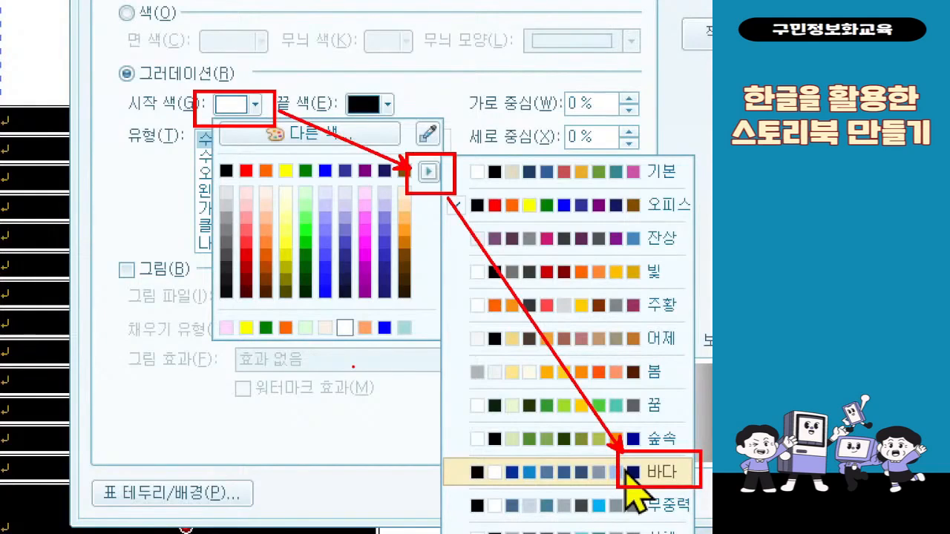
left_click(631, 473)
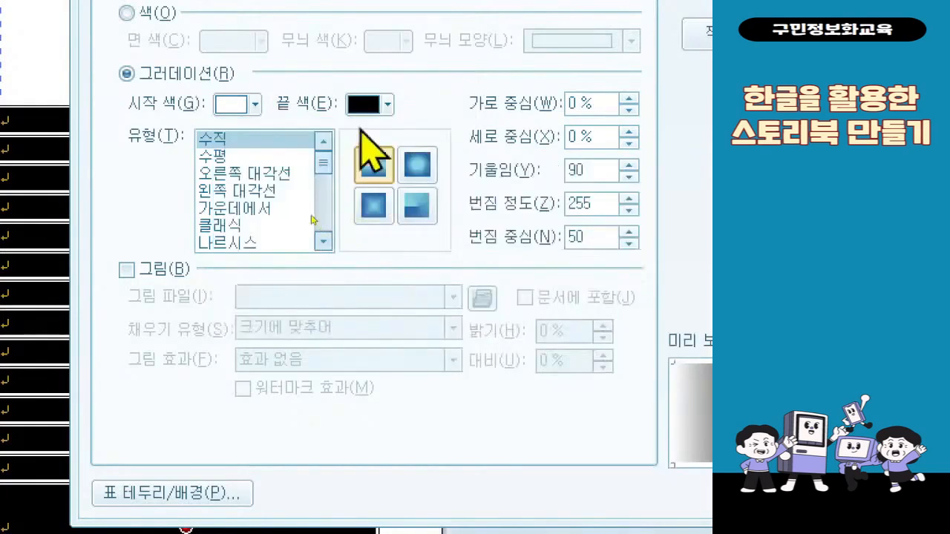
left_click(251, 105)
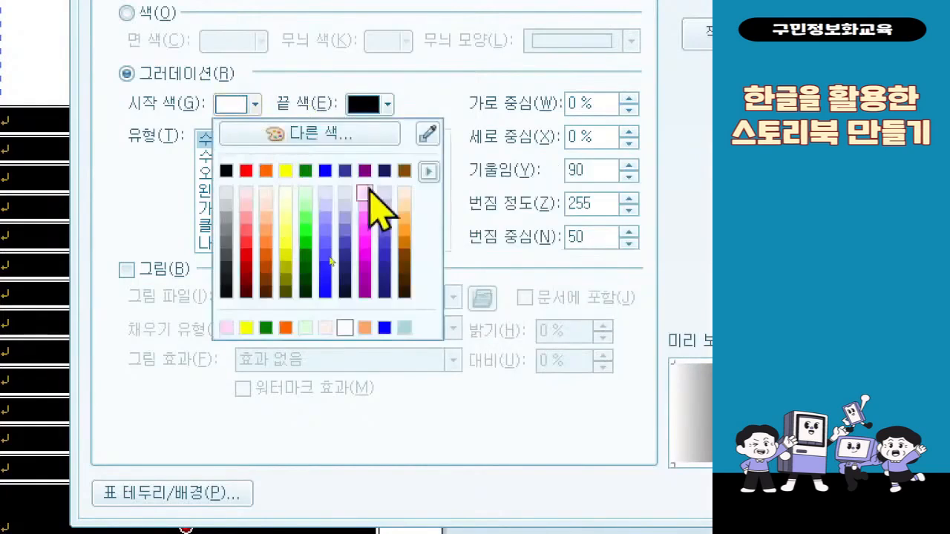
left_click(428, 172)
left_click(564, 470)
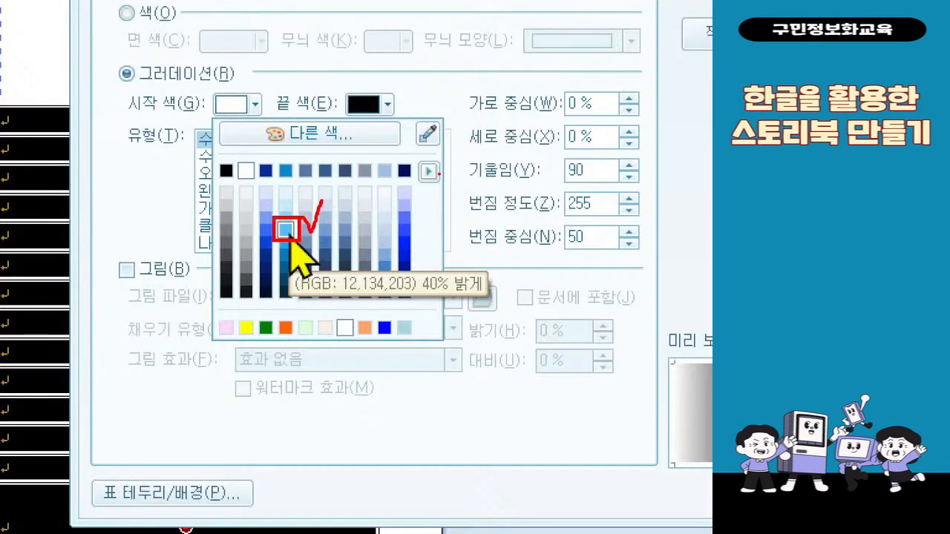
Set the gradient's start colour to the light blue RGB 12,134,203 at 40% 밝게
key("Escape")
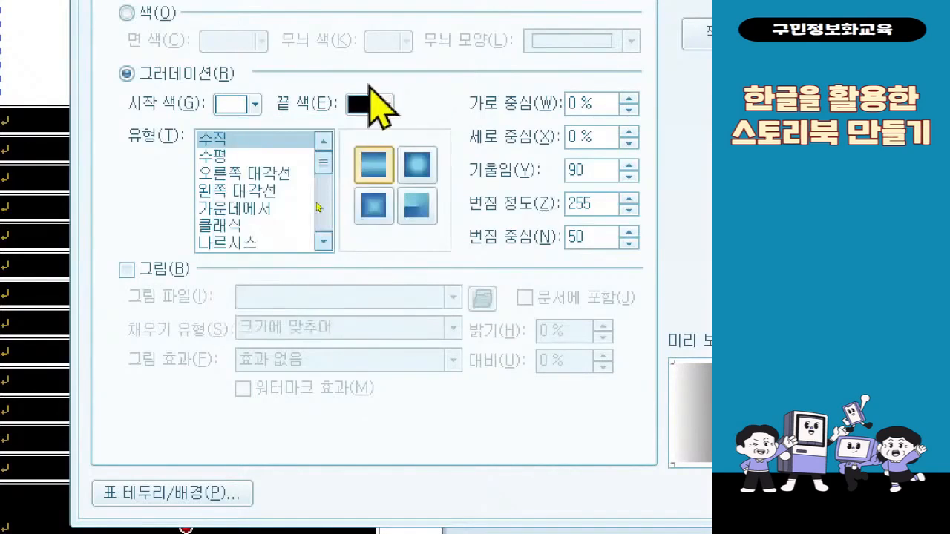
left_click(220, 111)
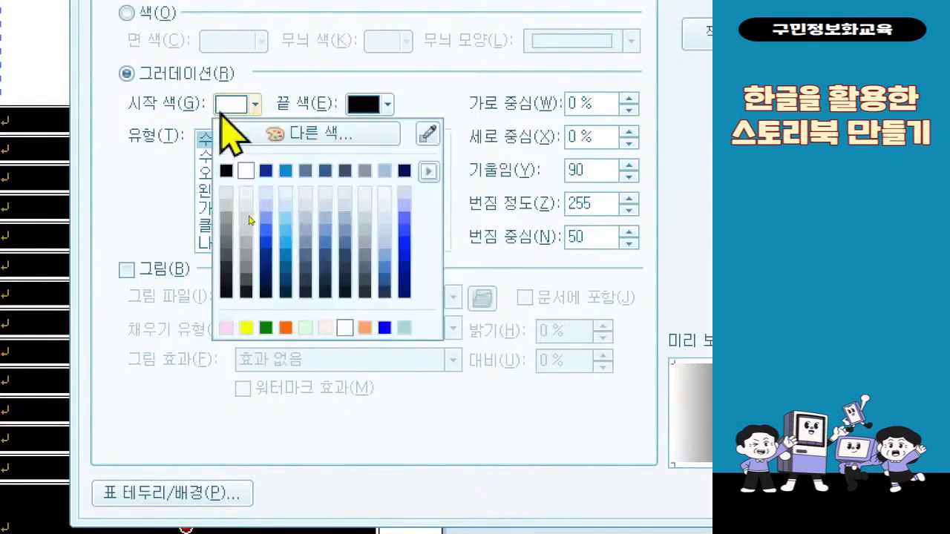
left_click(286, 231)
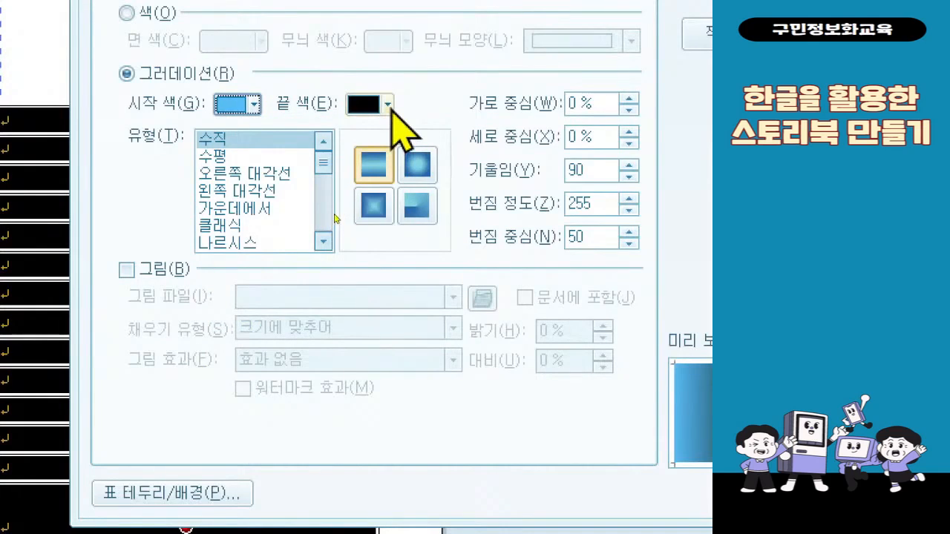
Set the gradient's end colour to an orange shade from the 오피스 colour theme and apply the background to the table
left_click(389, 107)
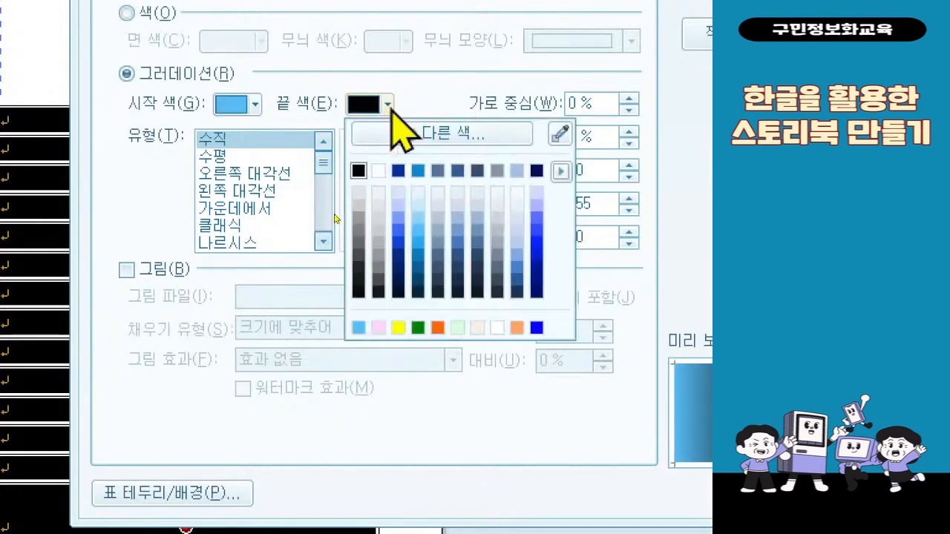
left_click(561, 170)
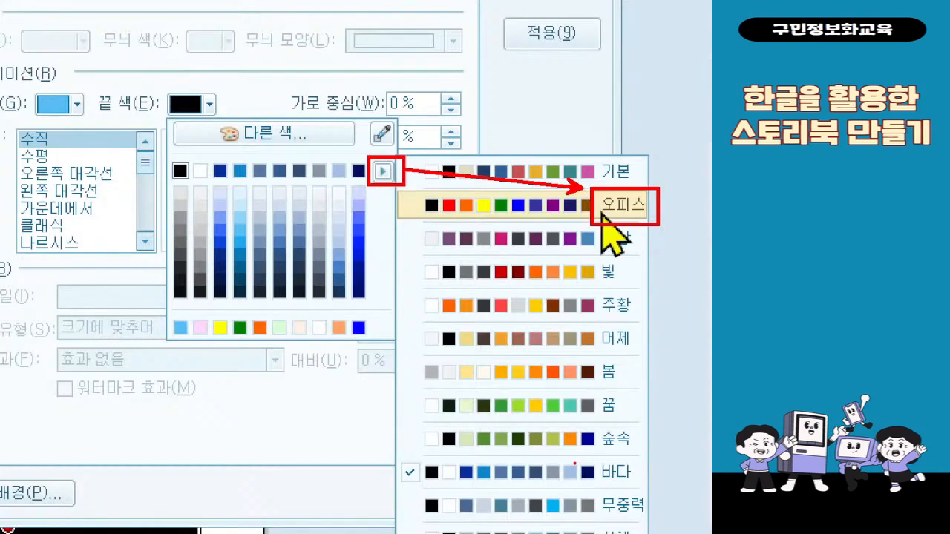
left_click(603, 212)
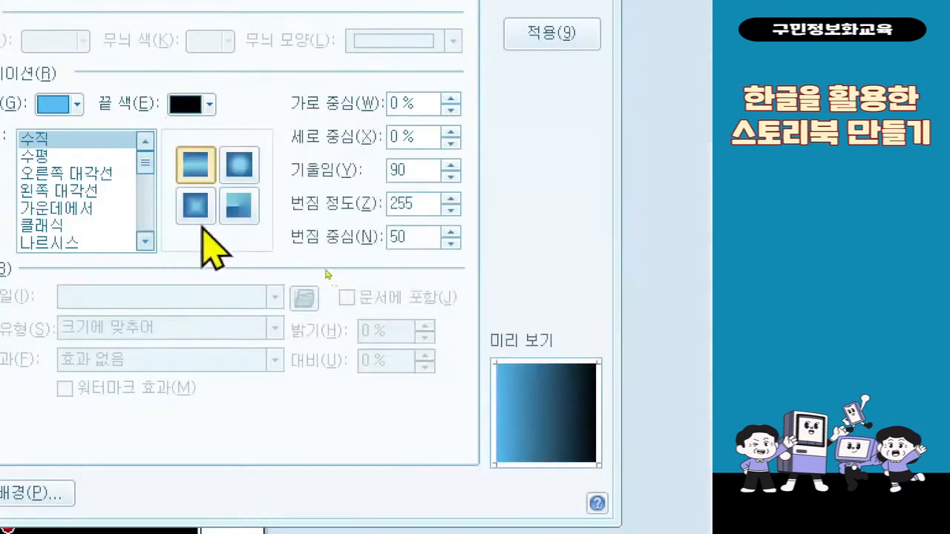
left_click(200, 105)
left_click(382, 171)
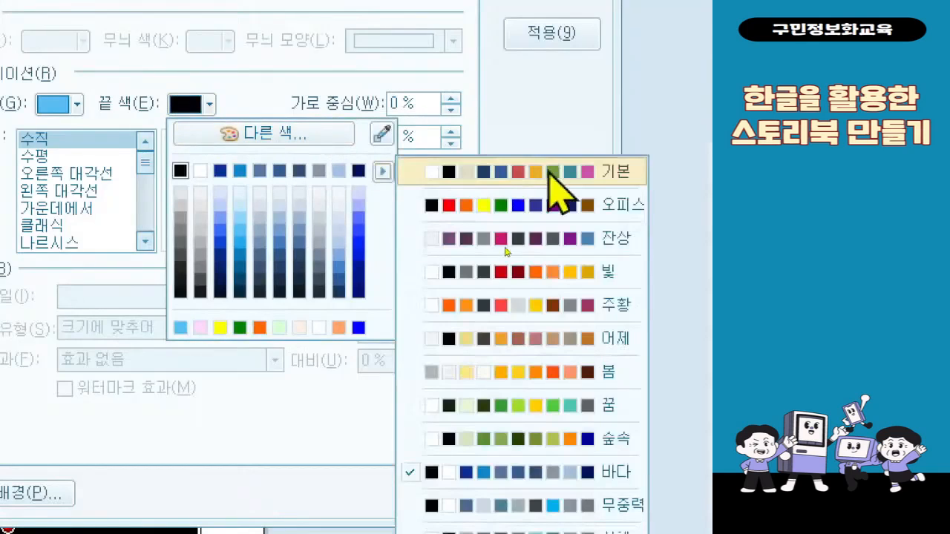
left_click(594, 204)
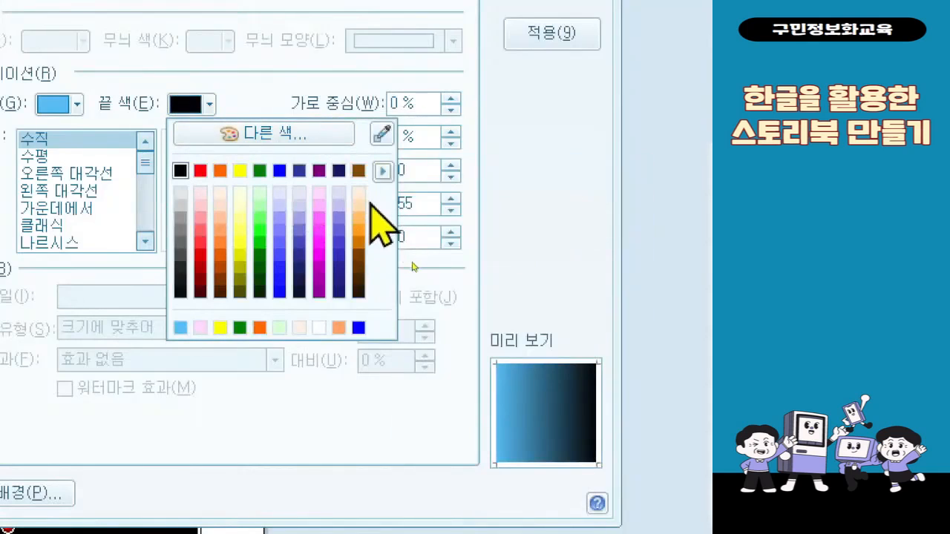
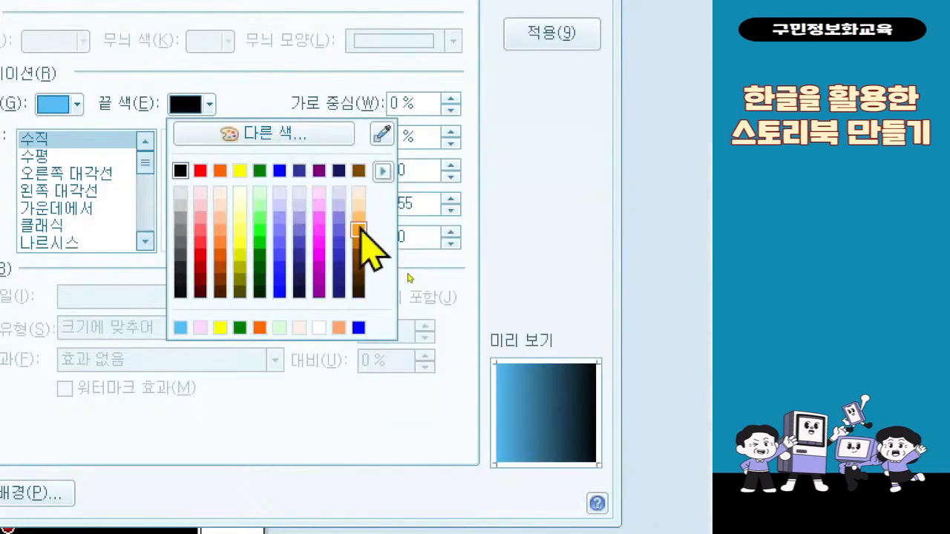
left_click(358, 230)
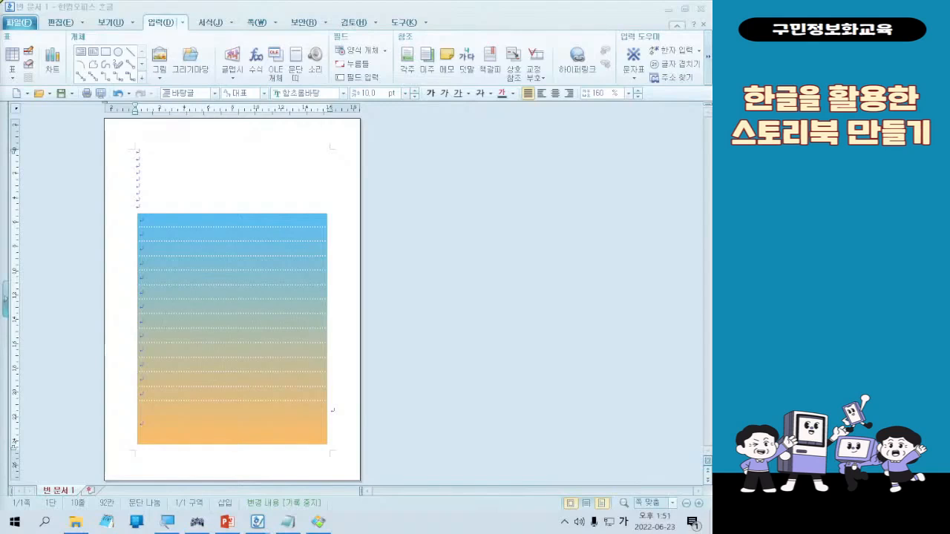
Switch to the image viewer and examine the page background in the finished letter sheet sample
left_click(319, 522)
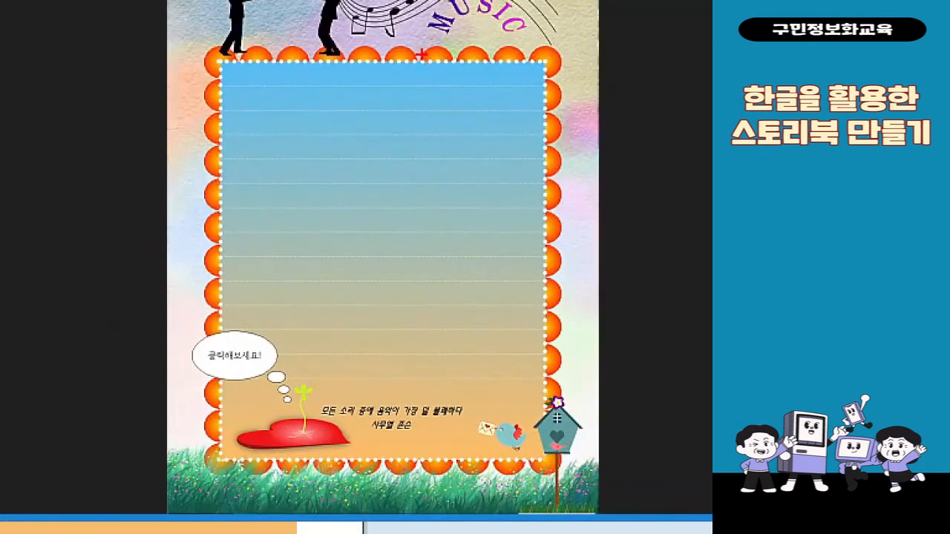
left_click_drag(392, 30, 501, 87)
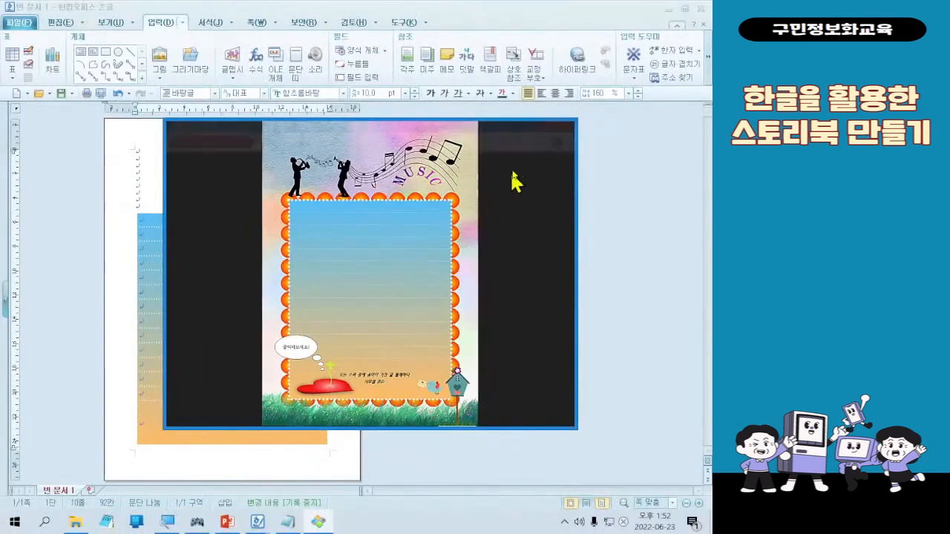
left_click(519, 126)
left_click(346, 182)
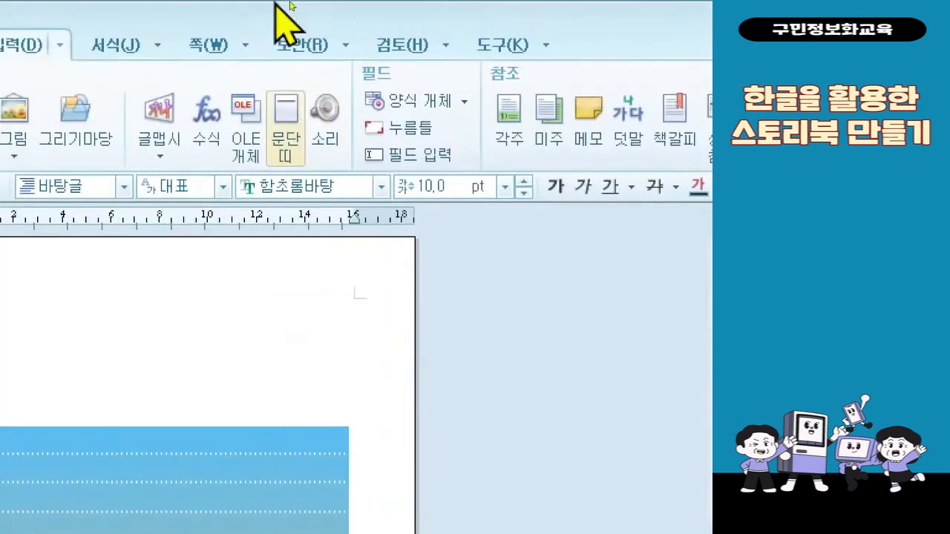
Open the page border and background settings (쪽 테두리/배경) and enable a picture (그림) fill for the background
left_click(212, 52)
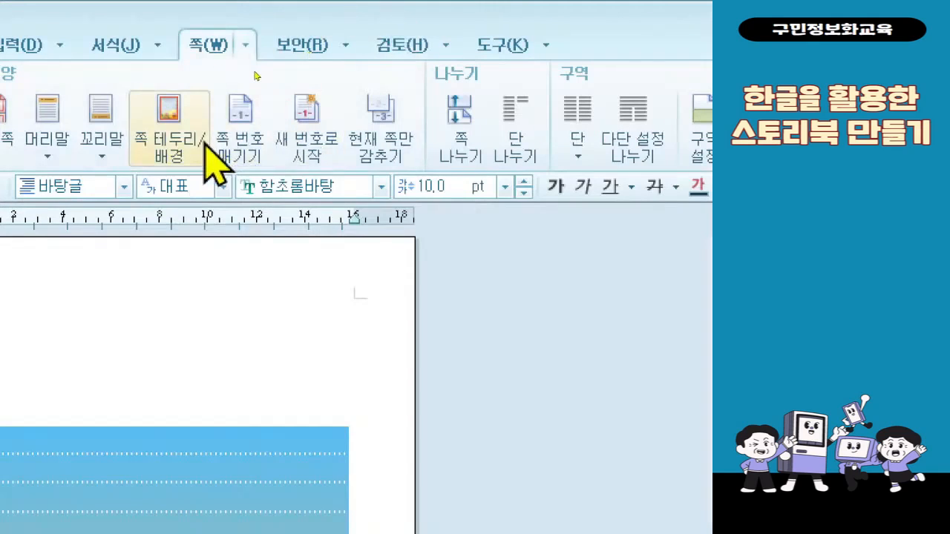
left_click(205, 145)
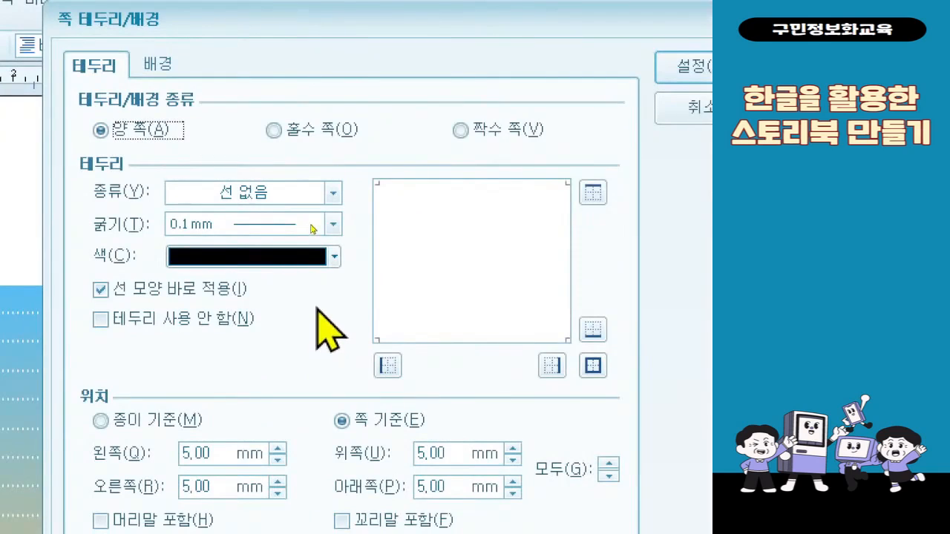
left_click(181, 67)
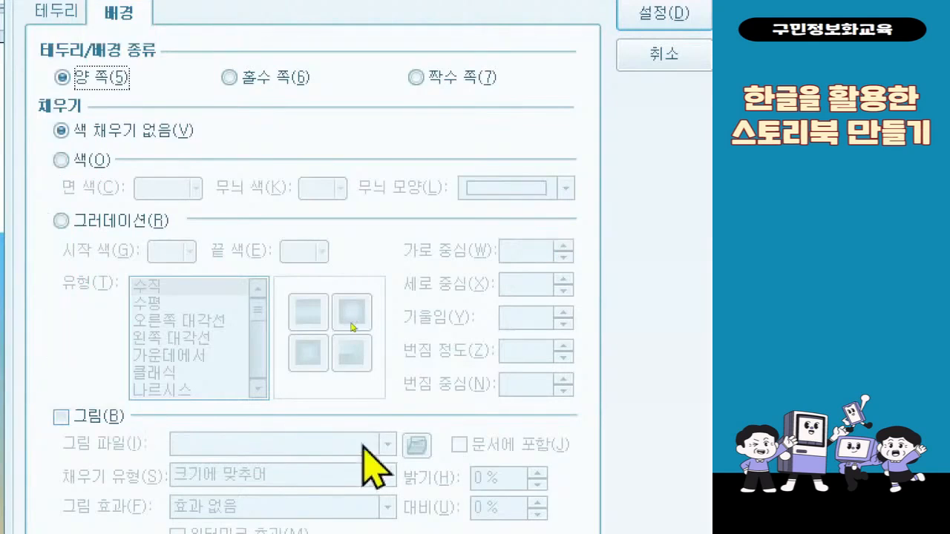
left_click(117, 421)
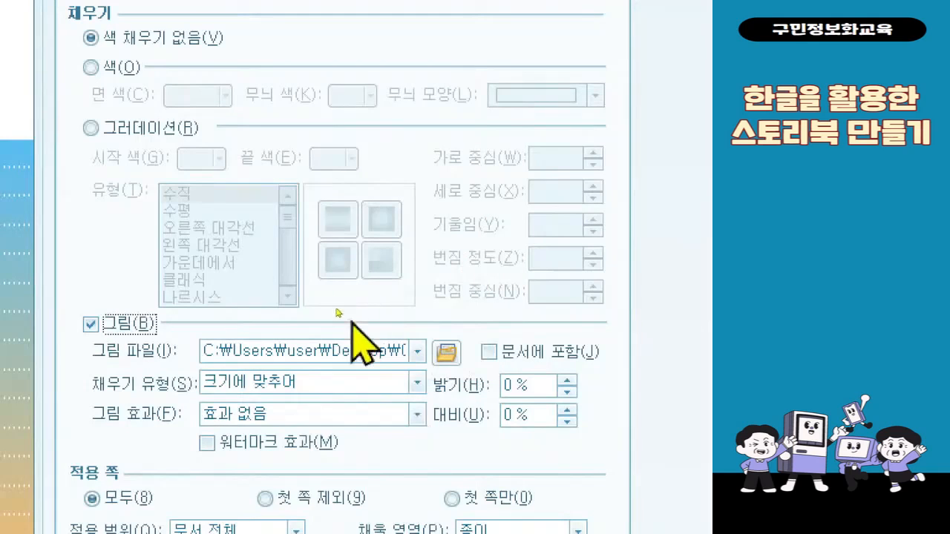
Browse for the background picture file in the 7회차 folder inside 예제파일 on the desktop
left_click(447, 353)
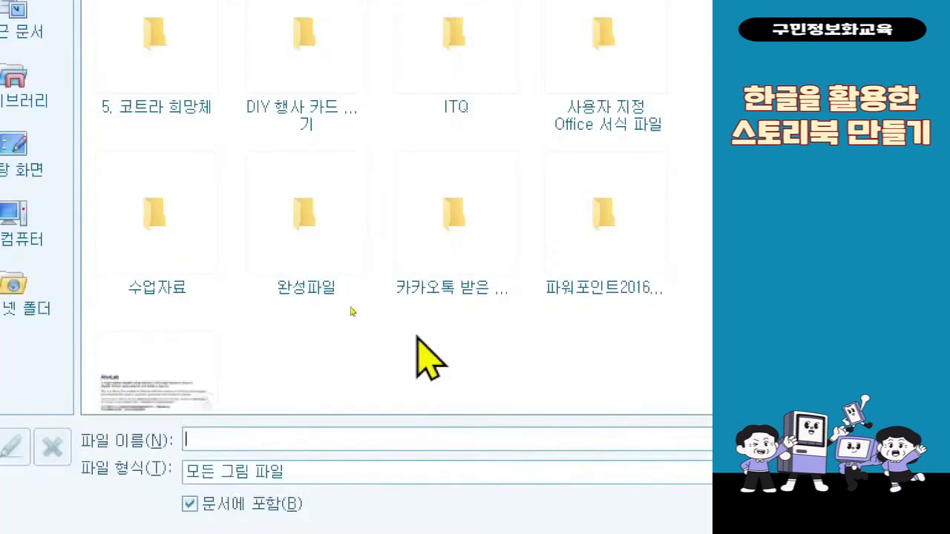
left_click(252, 308)
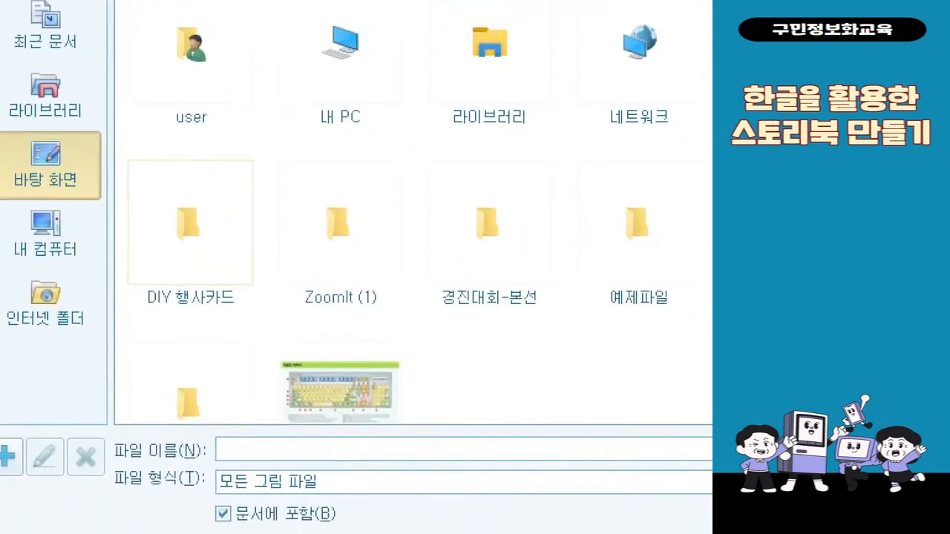
left_click_drag(588, 154, 710, 292)
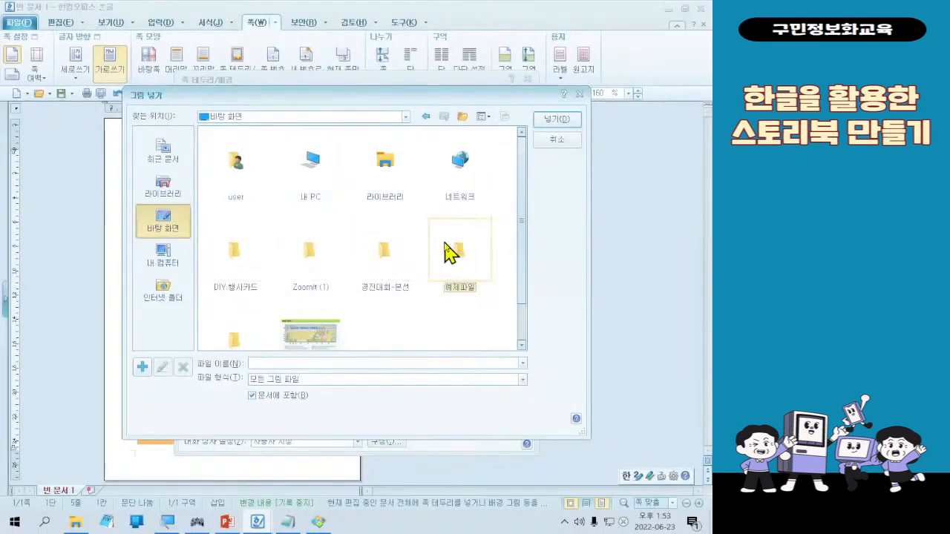
double_click(637, 227)
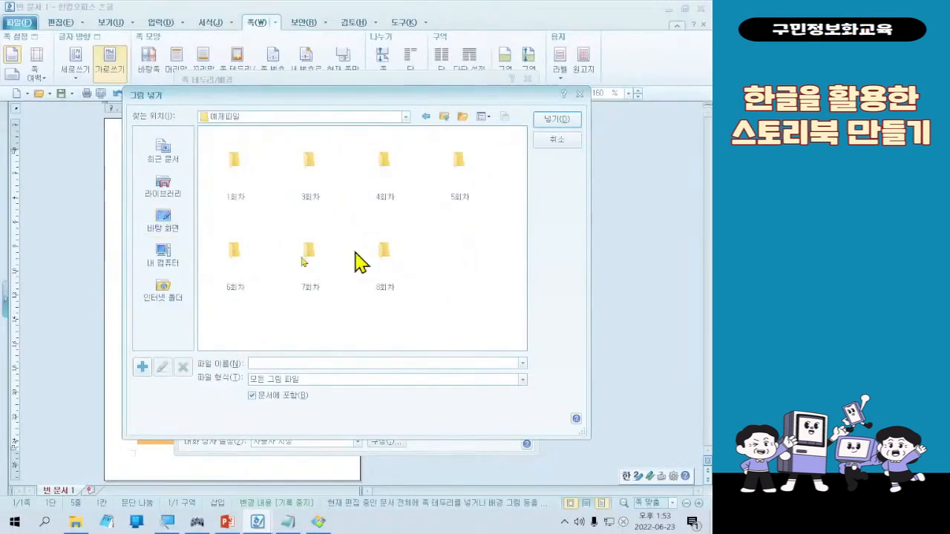
left_click(297, 257)
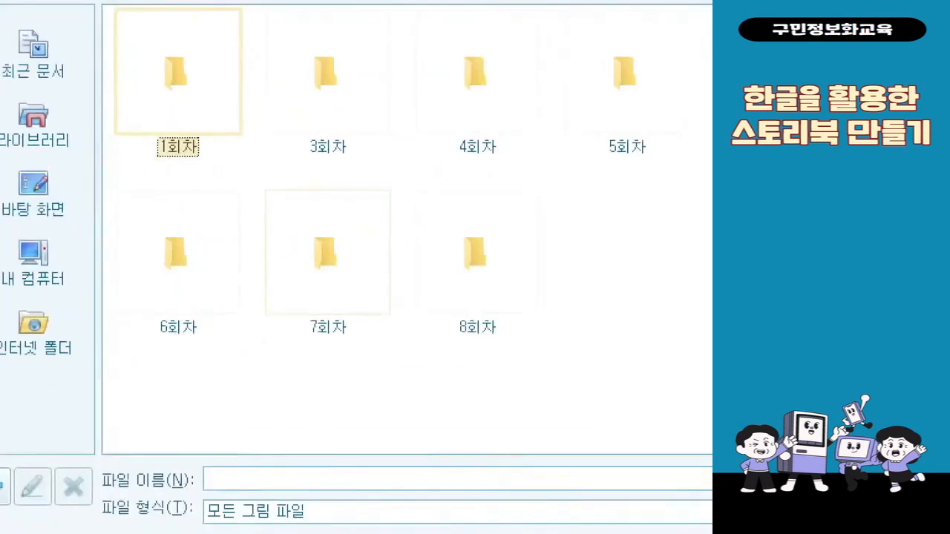
left_click(293, 248)
left_click_drag(265, 210, 354, 298)
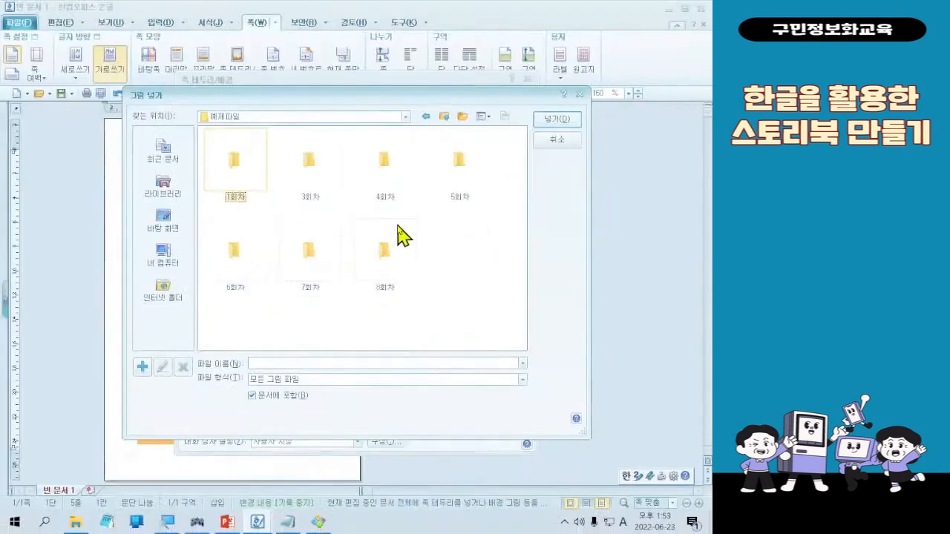
left_click(307, 268)
double_click(307, 268)
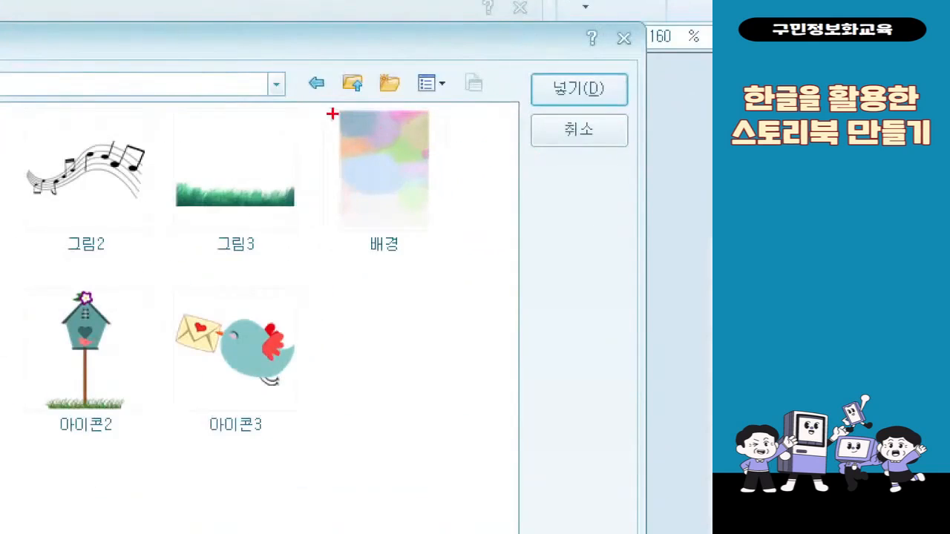
Insert the 배경 picture as the fill and apply it as the page background
left_click_drag(427, 123, 503, 244)
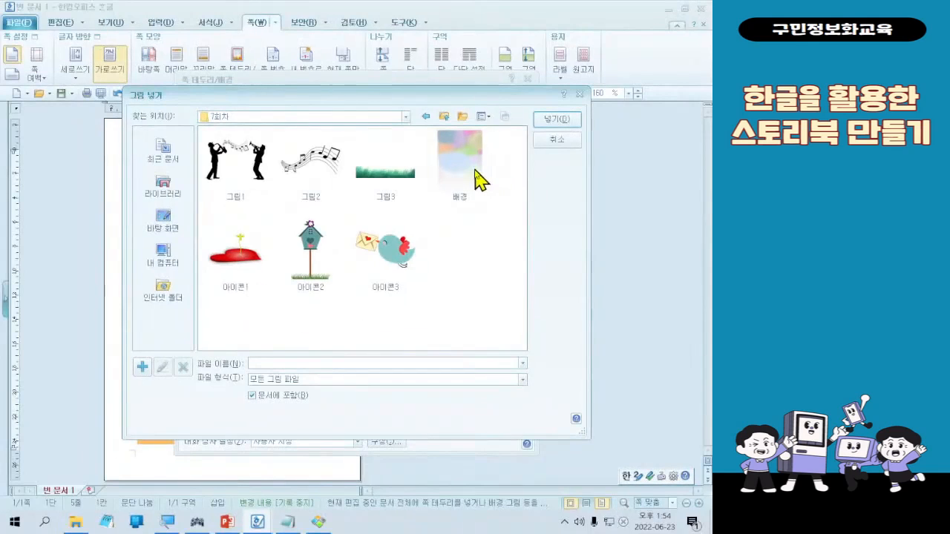
double_click(427, 205)
left_click(506, 105)
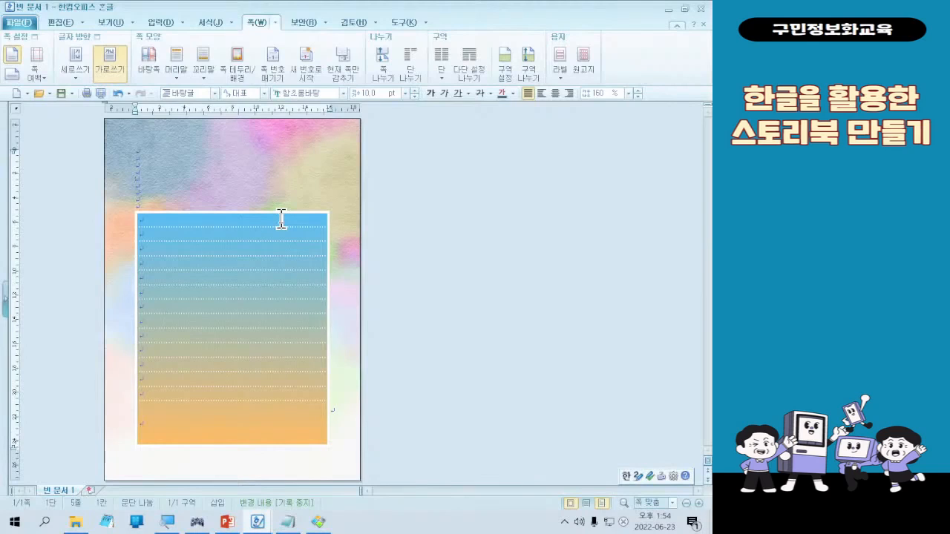
Switch to the image viewer and examine the orange circles bordering the table in the finished sample, especially the upper-right corner
left_click(318, 522)
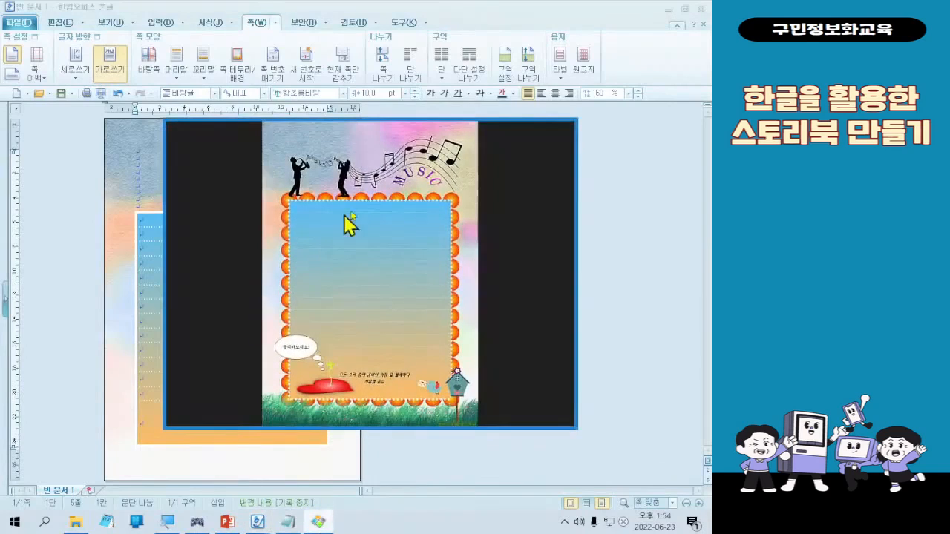
left_click(535, 132)
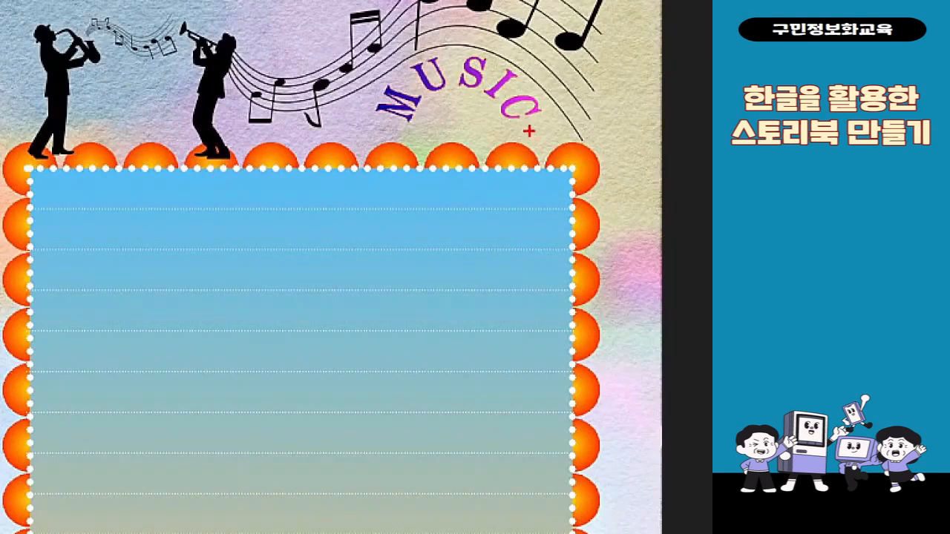
mouse_move(561, 197)
left_mouse_down()
mouse_move(613, 151)
mouse_move(544, 224)
mouse_move(535, 211)
left_mouse_up()
mouse_move(355, 300)
left_mouse_down()
mouse_move(517, 217)
mouse_move(529, 243)
left_mouse_up()
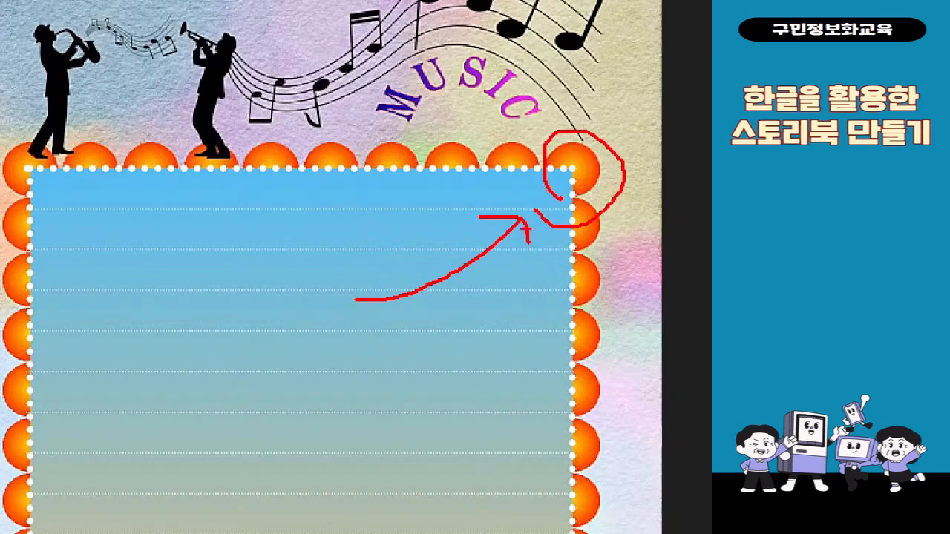
key("Escape")
left_click(655, 7)
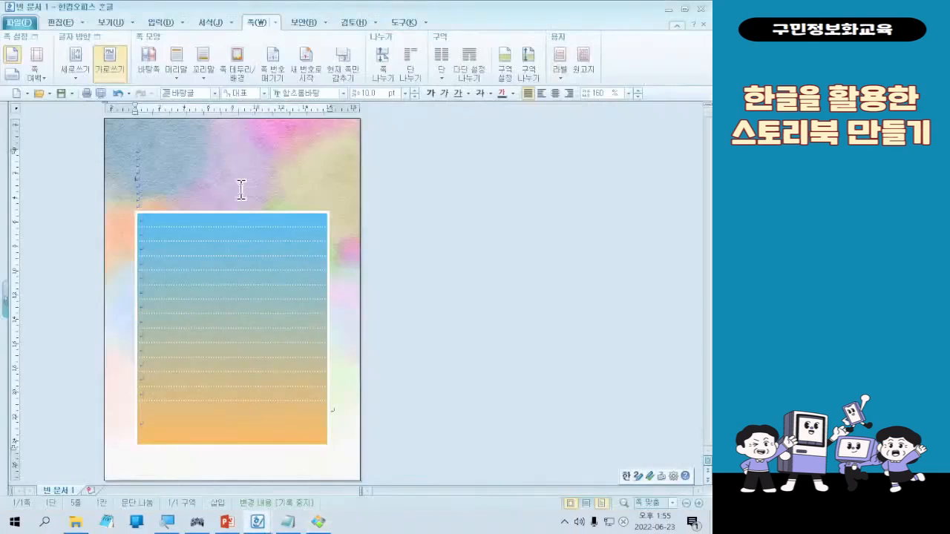
Draw a circle about 30 mm in diameter over the table's upper-left corner
left_click(159, 25)
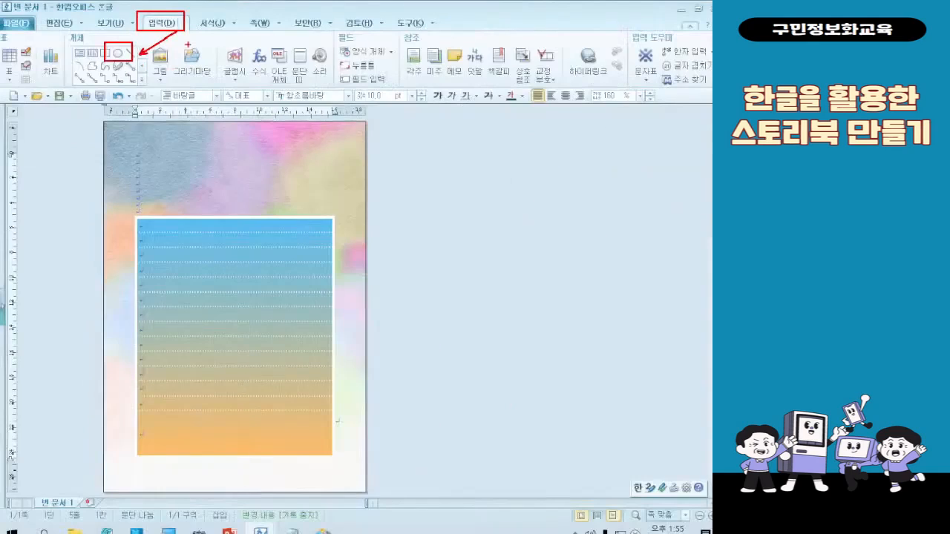
left_click(119, 51)
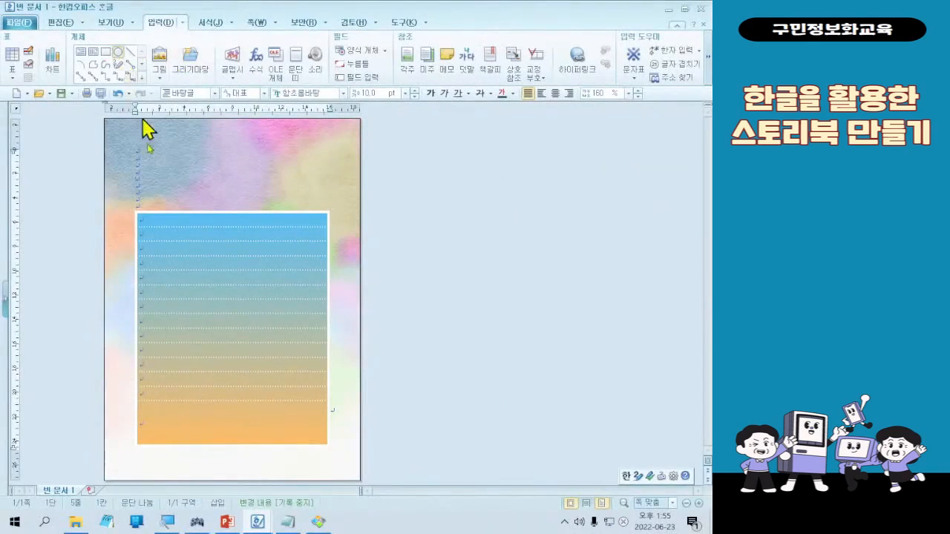
left_click_drag(123, 201, 162, 239)
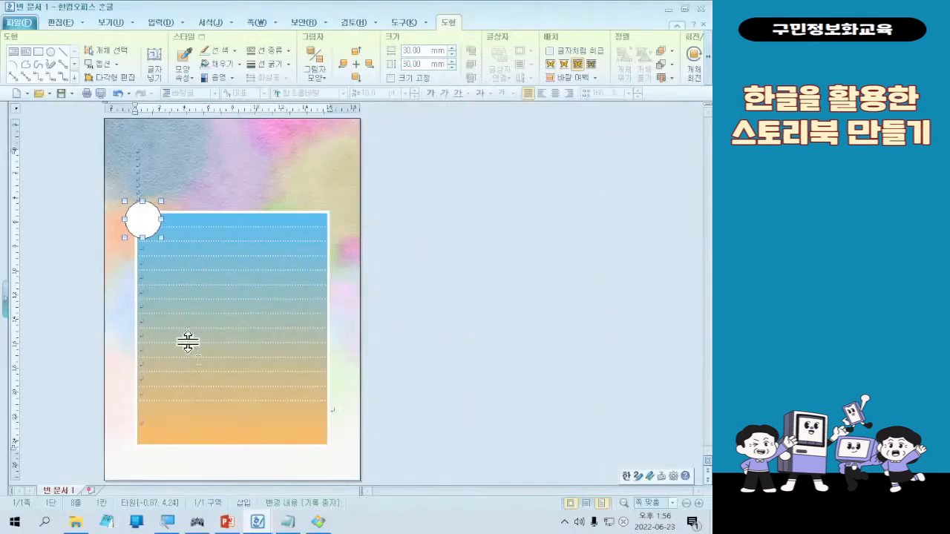
Switch to the image viewer and examine the corner circle at the table's upper left in the finished sample
left_click(318, 522)
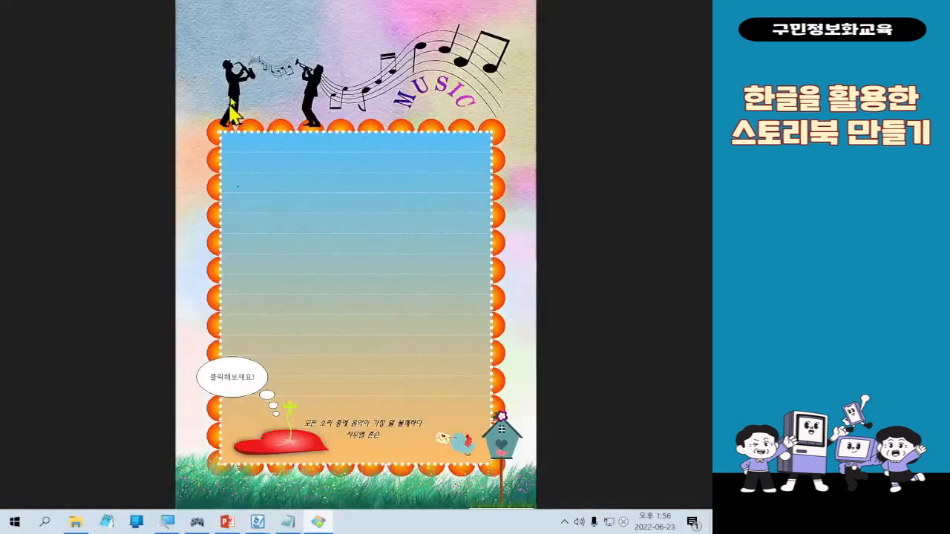
key("ctrl+1")
left_click(250, 139)
left_click_drag(147, 78, 250, 168)
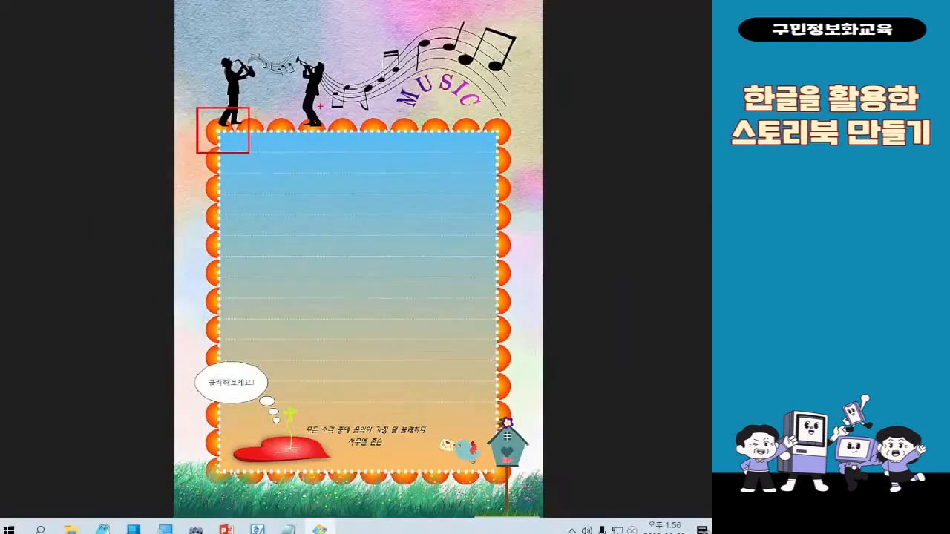
key("Escape")
left_click(654, 7)
key("ctrl+4")
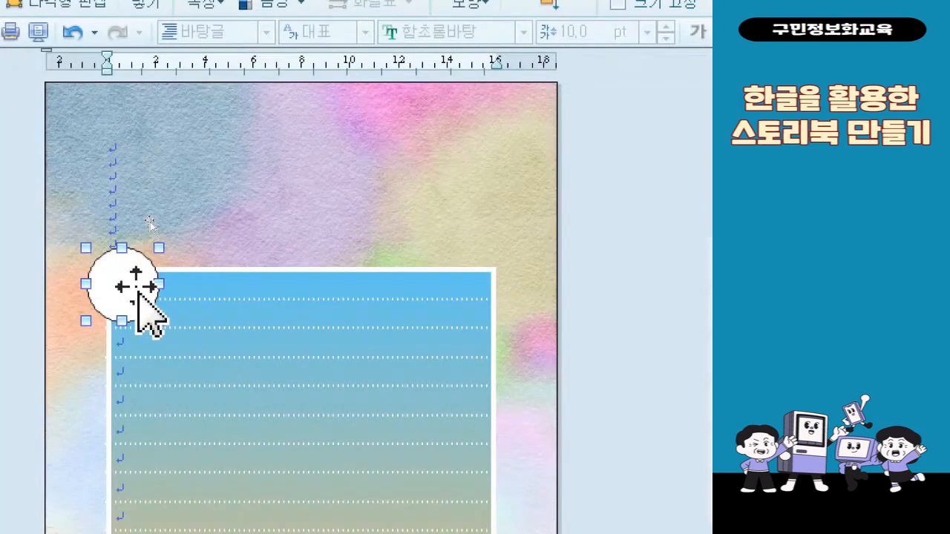
Set the width and height of the circle at the table's upper-left corner to 20 mm each
double_click(138, 294)
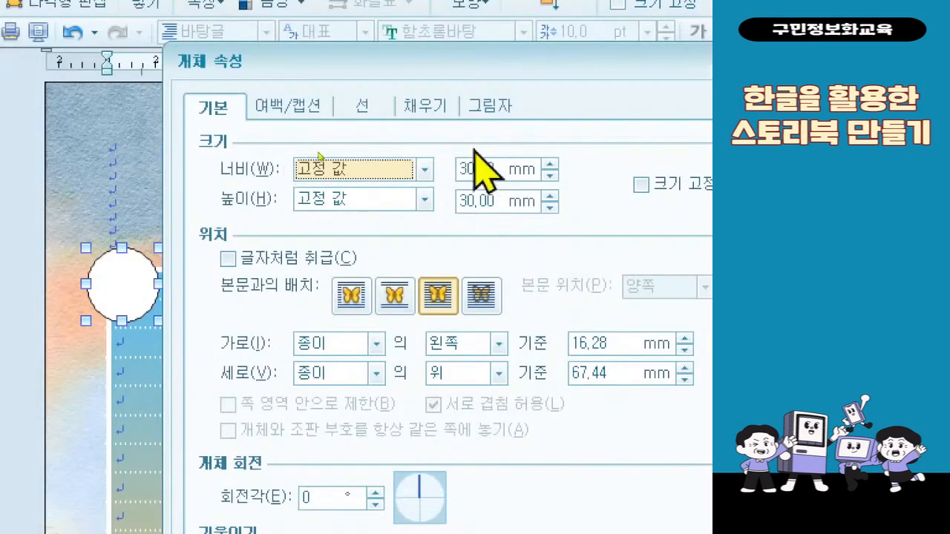
left_click(470, 180)
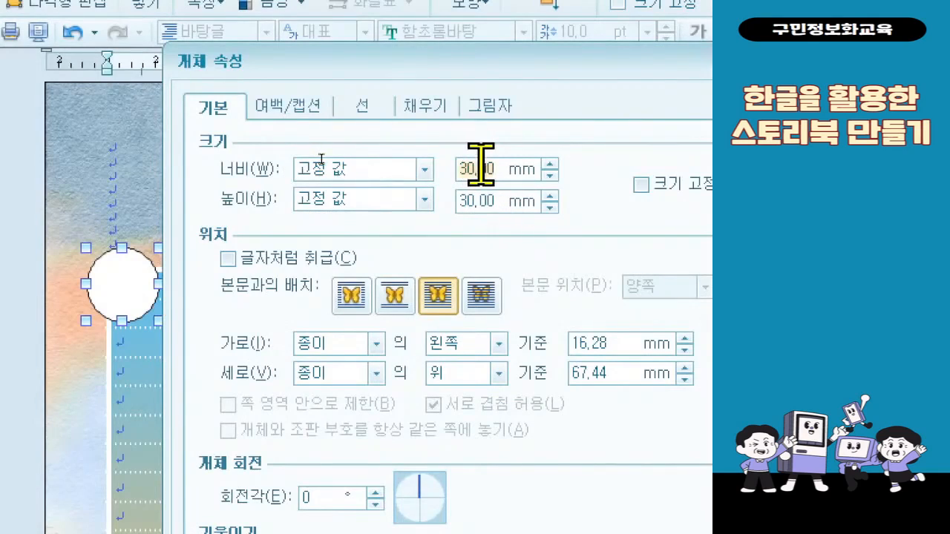
type("32")
key("BackSpace")
key("BackSpace")
type("20")
key("Tab")
key("Tab")
type("20")
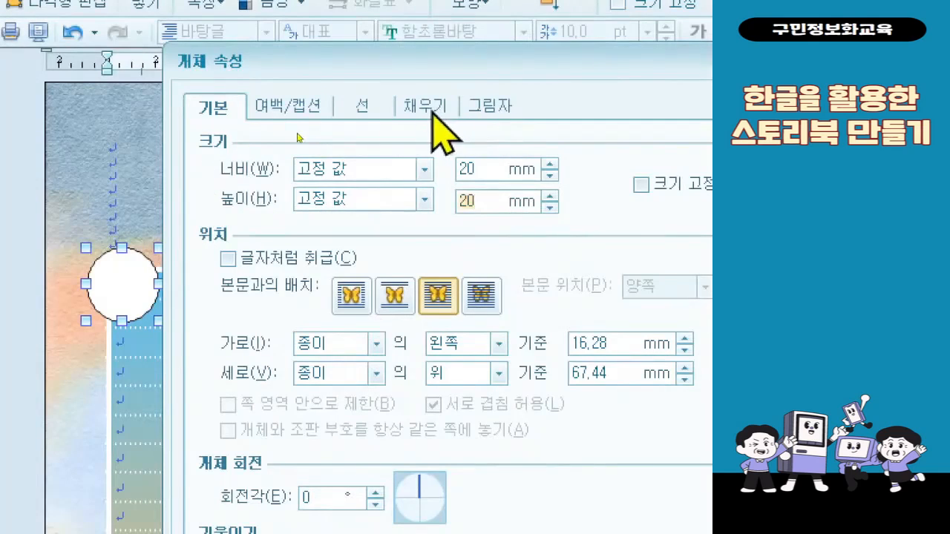
Switch the circle's fill to a gradient and choose the 열광 gradient type
left_click(427, 106)
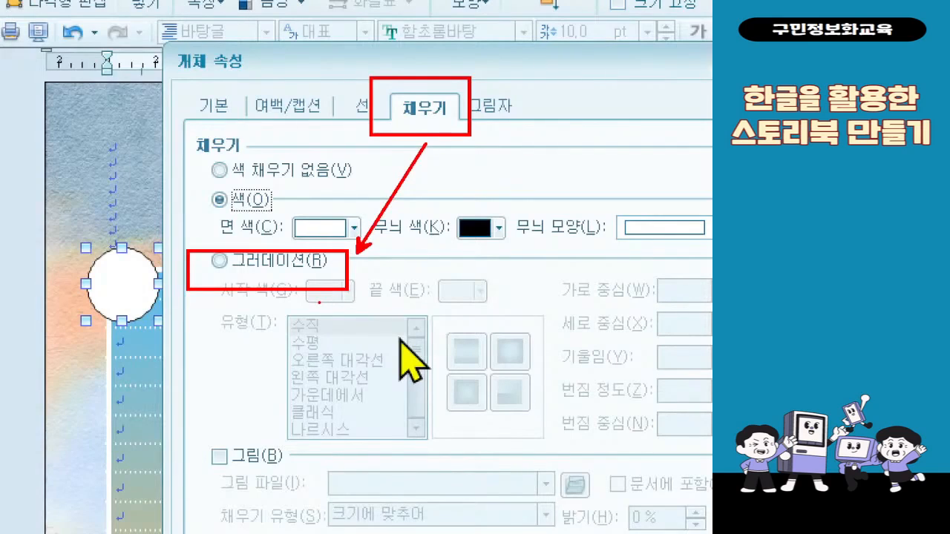
left_click(293, 261)
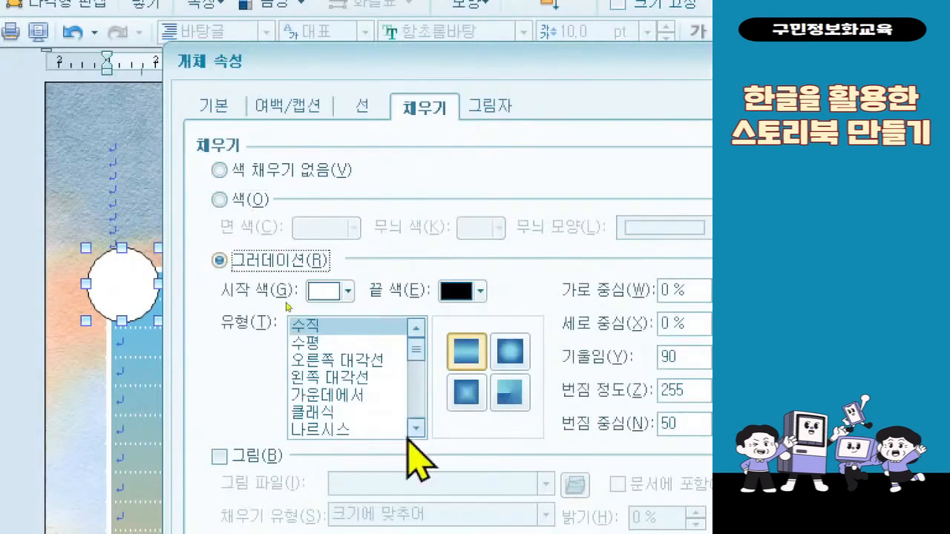
left_click_drag(416, 349, 429, 422)
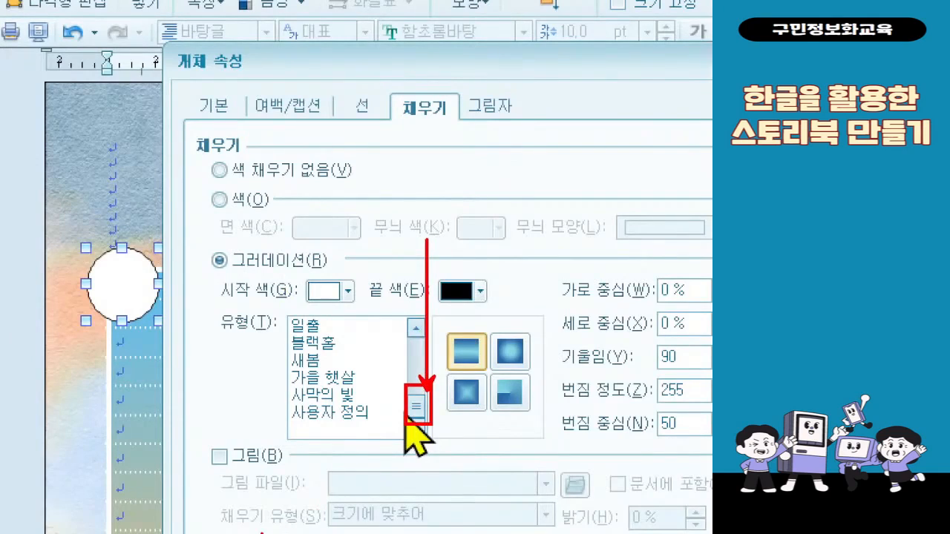
left_click(420, 331)
left_click(420, 331)
left_click(416, 327)
left_click(416, 328)
left_click(416, 328)
left_click(416, 328)
left_click(416, 328)
left_click(416, 327)
left_click(416, 327)
left_click(420, 329)
left_click(420, 329)
left_click(420, 329)
left_click(344, 360)
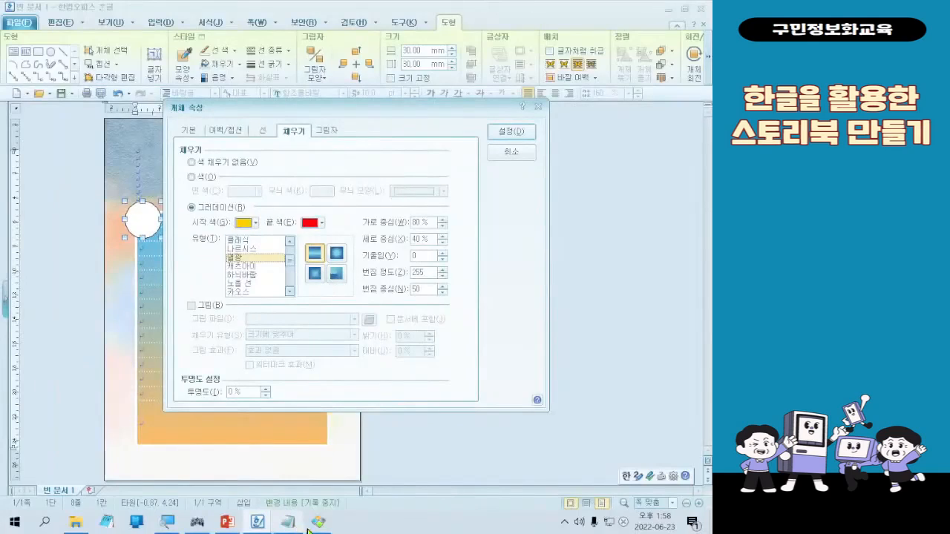
Switch to the image viewer and check the border circles' colours in the finished sample, and return to Hangul
left_click(318, 522)
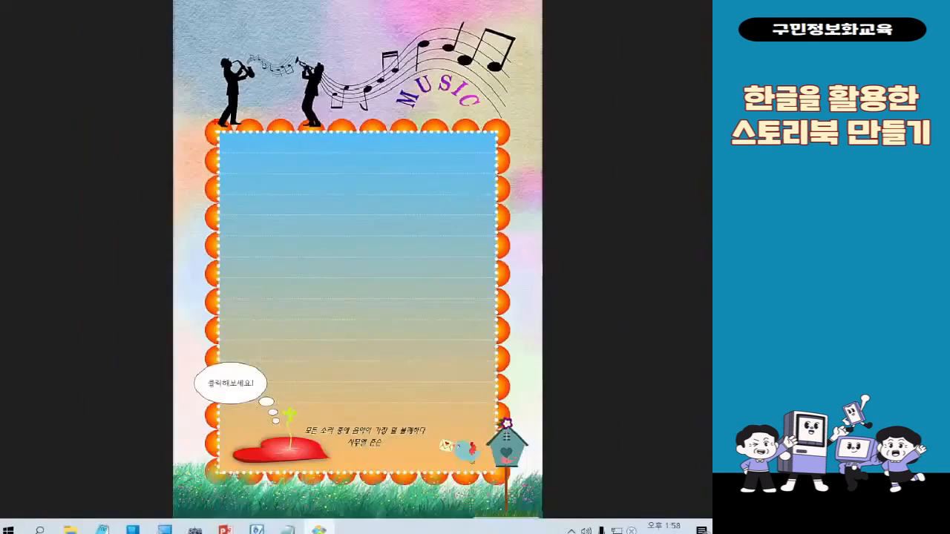
mouse_move(686, 11)
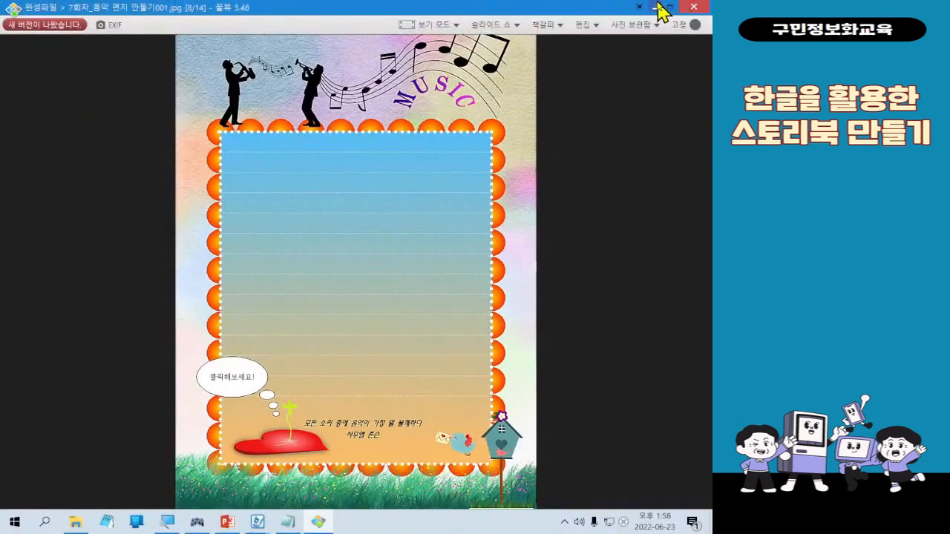
left_click(656, 7)
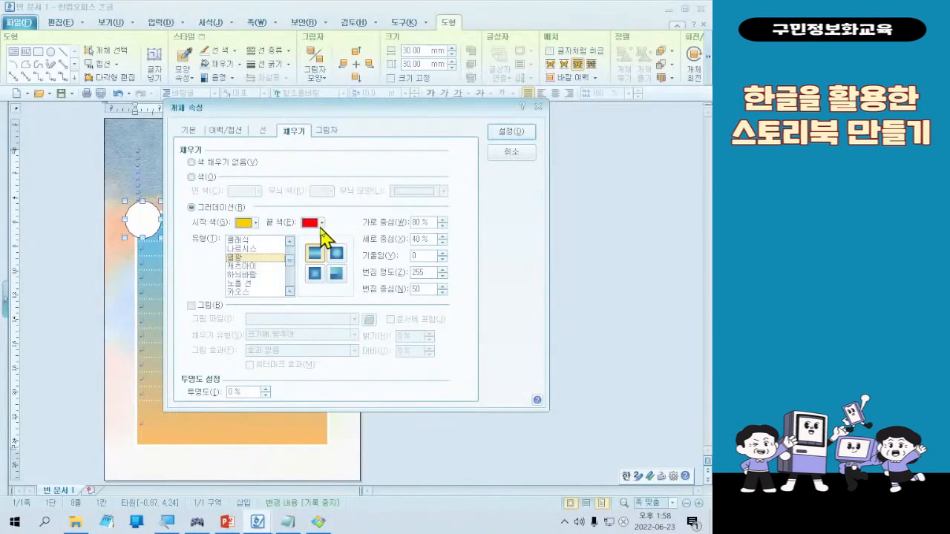
Set the end colour of the circle's gradient to orange
left_click(322, 225)
key("ctrl+1")
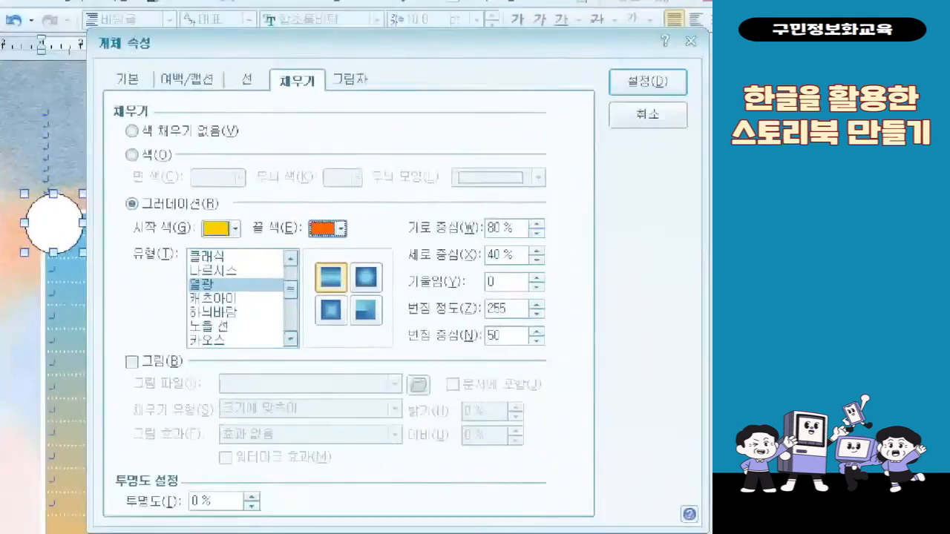
left_click(303, 225)
left_click_drag(249, 201, 377, 257)
mouse_move(383, 195)
left_mouse_down()
mouse_move(404, 236)
mouse_move(466, 168)
left_mouse_up()
key("Escape")
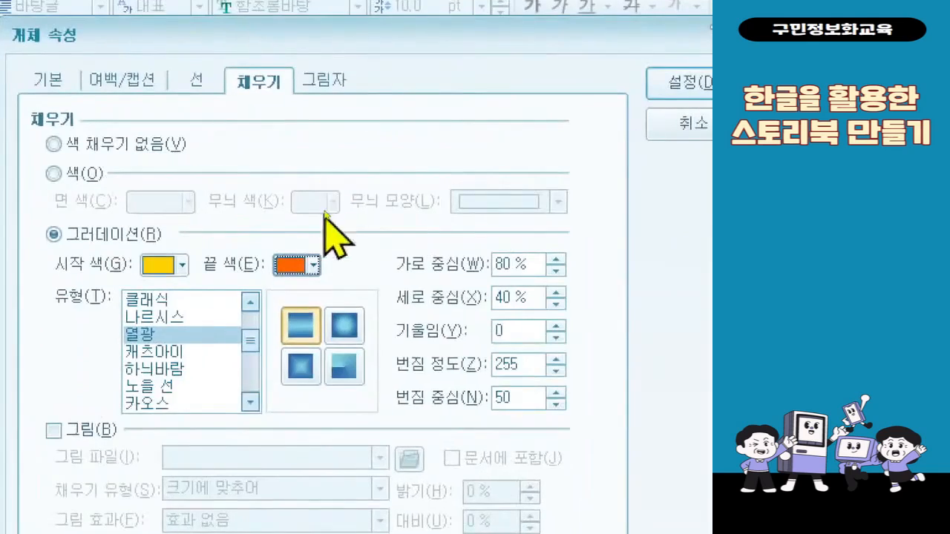
left_click(321, 223)
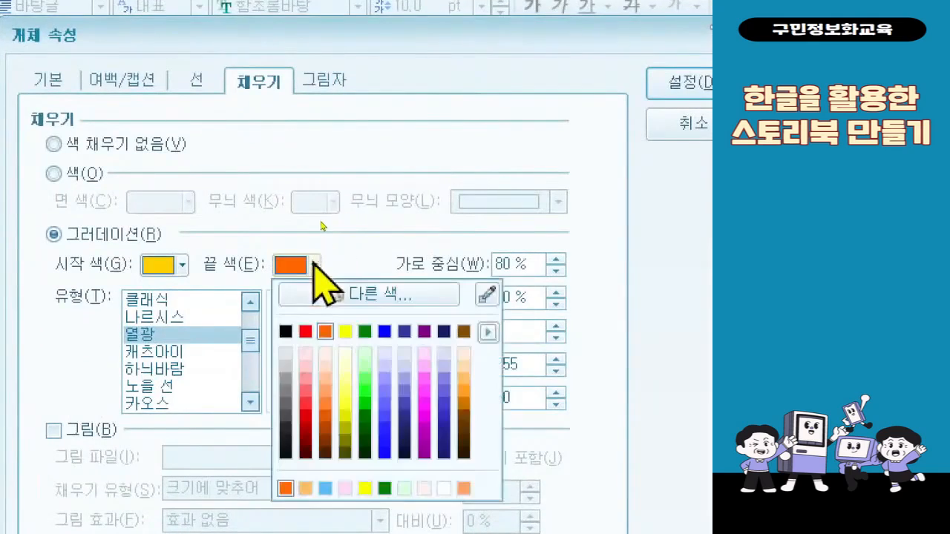
left_click(325, 332)
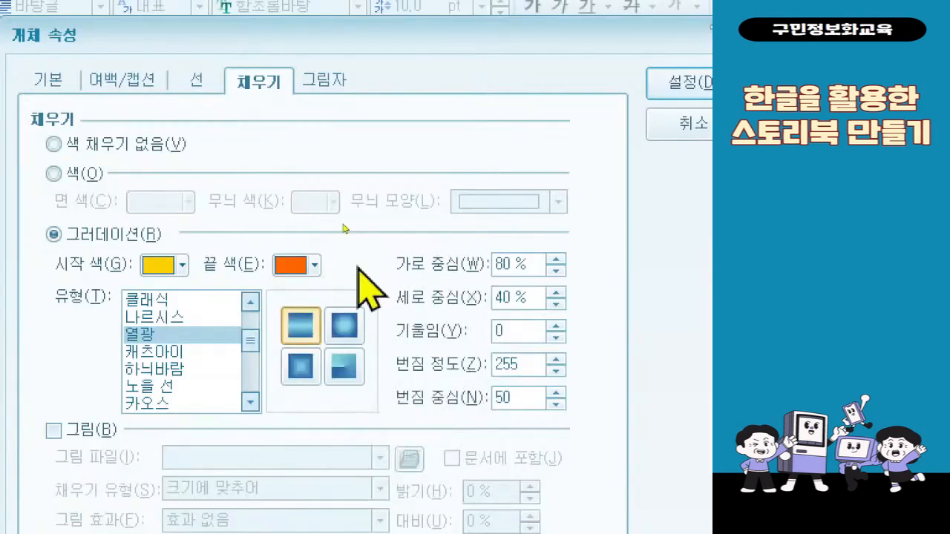
Give the circle's gradient the circular style with the 가운데에서 type and apply the fill settings
left_click(340, 316)
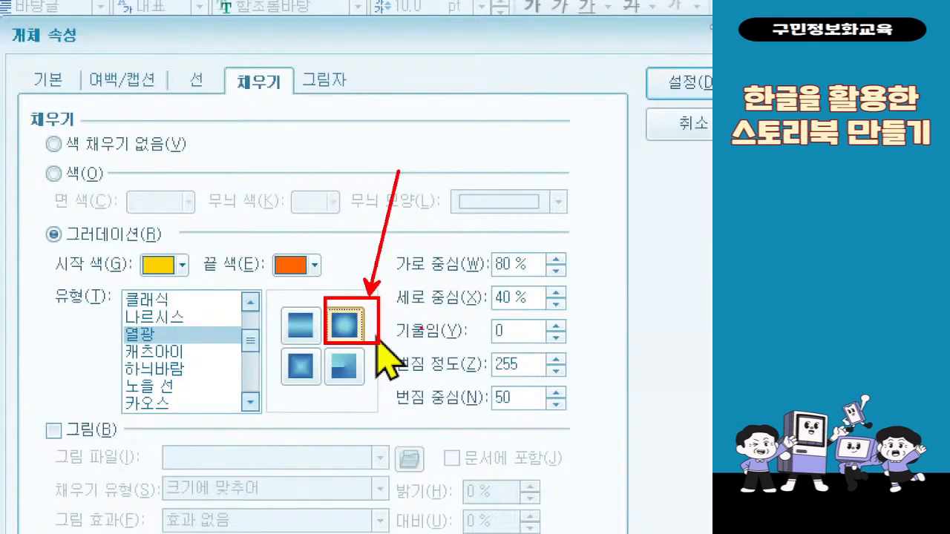
left_click_drag(251, 337, 256, 315)
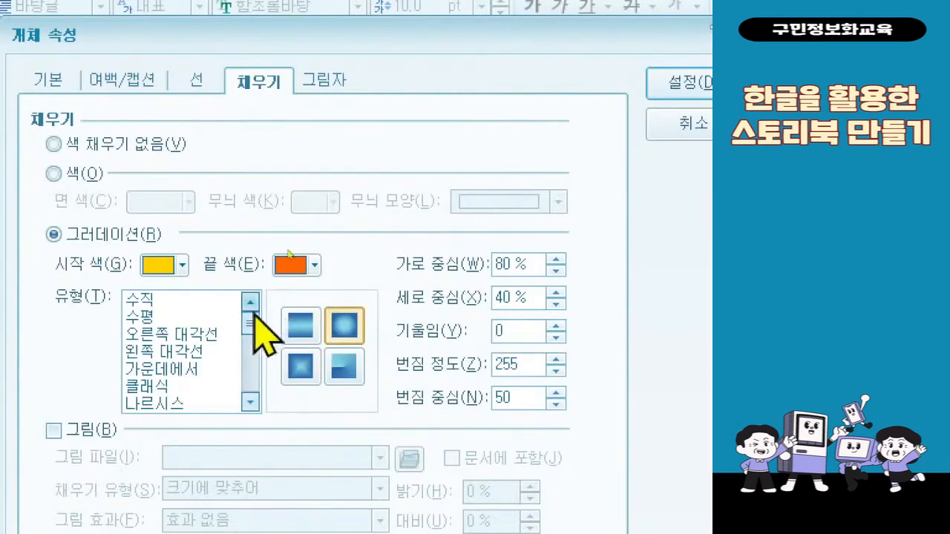
left_click(197, 367)
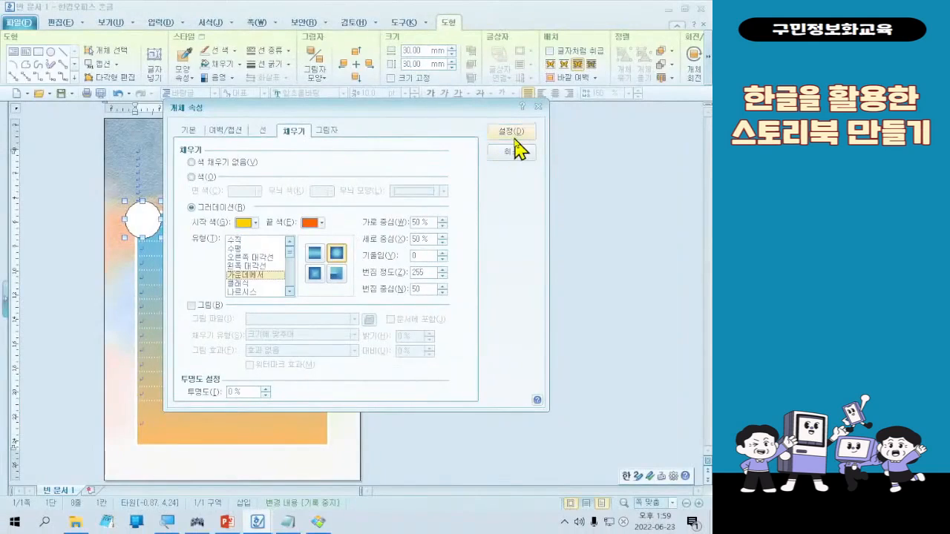
left_click(515, 141)
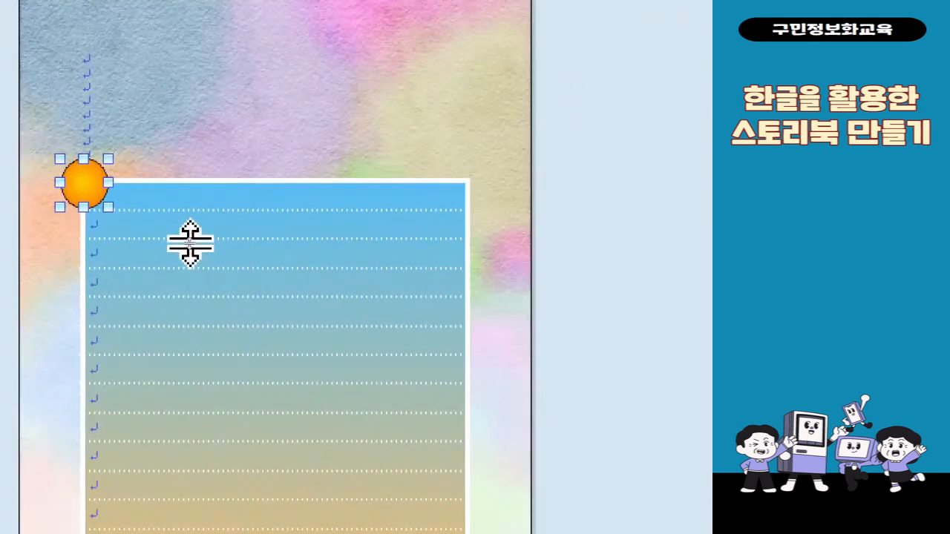
Remove the circle's outline by setting its line type to 선 없음
double_click(97, 191)
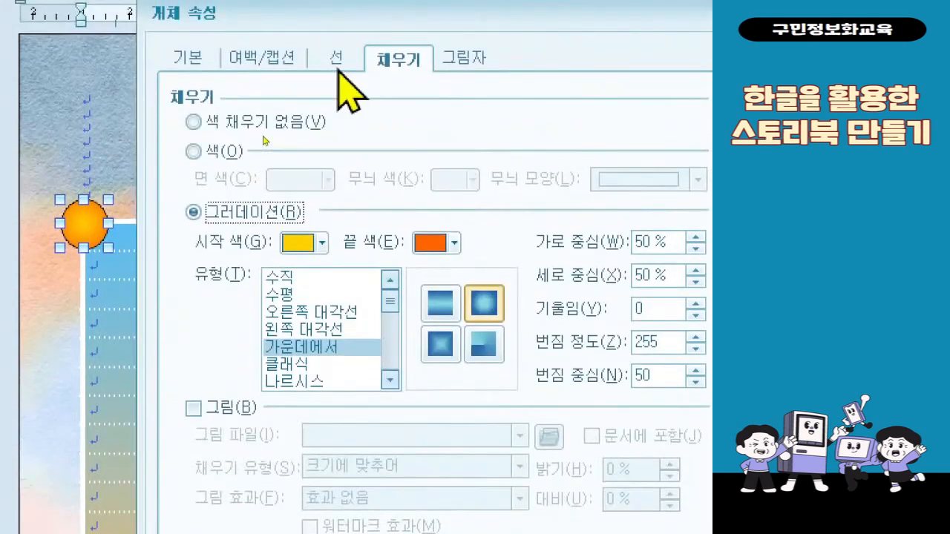
left_click(338, 30)
left_click(695, 119)
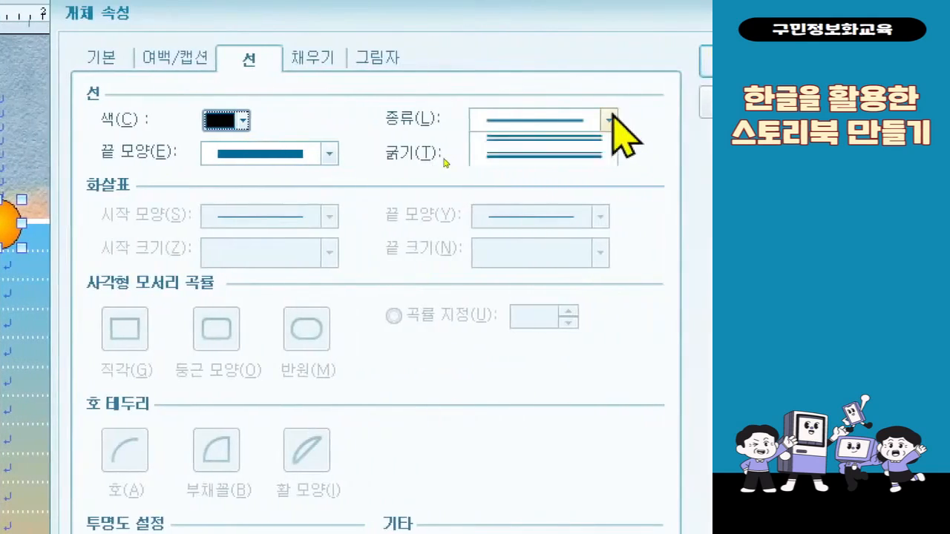
left_click(594, 145)
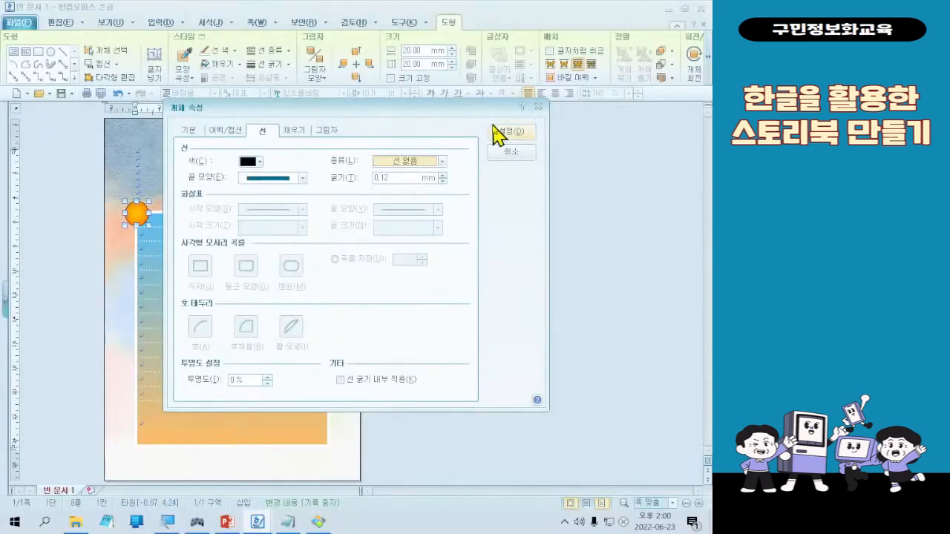
left_click(709, 67)
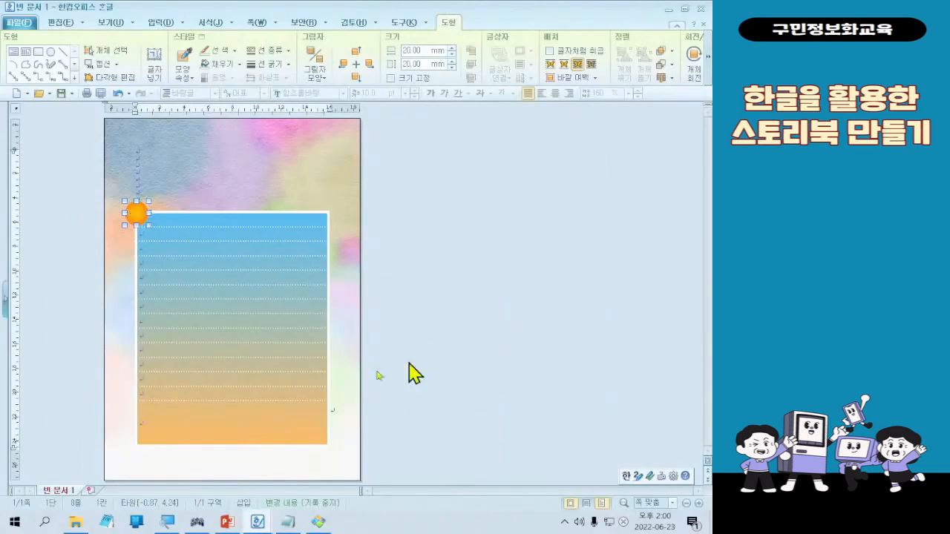
left_click(167, 522)
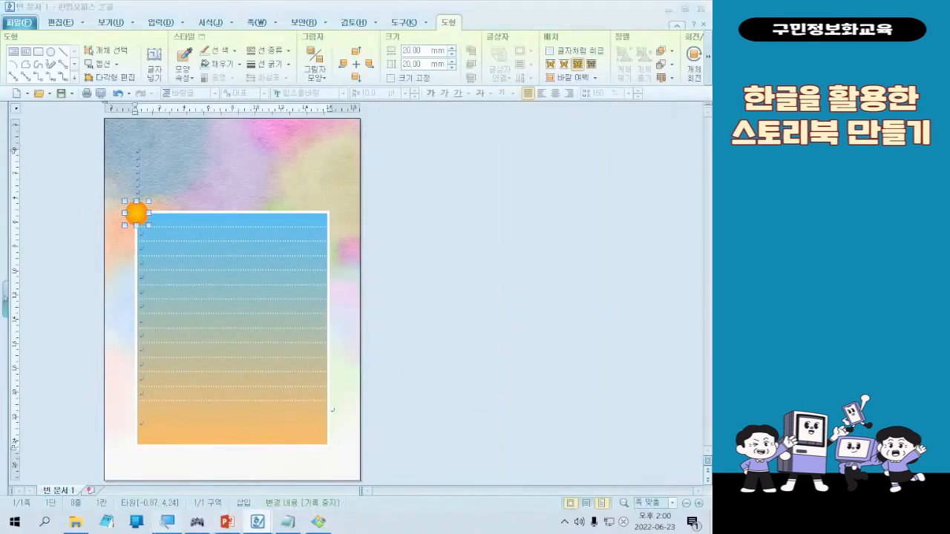
left_click(163, 102)
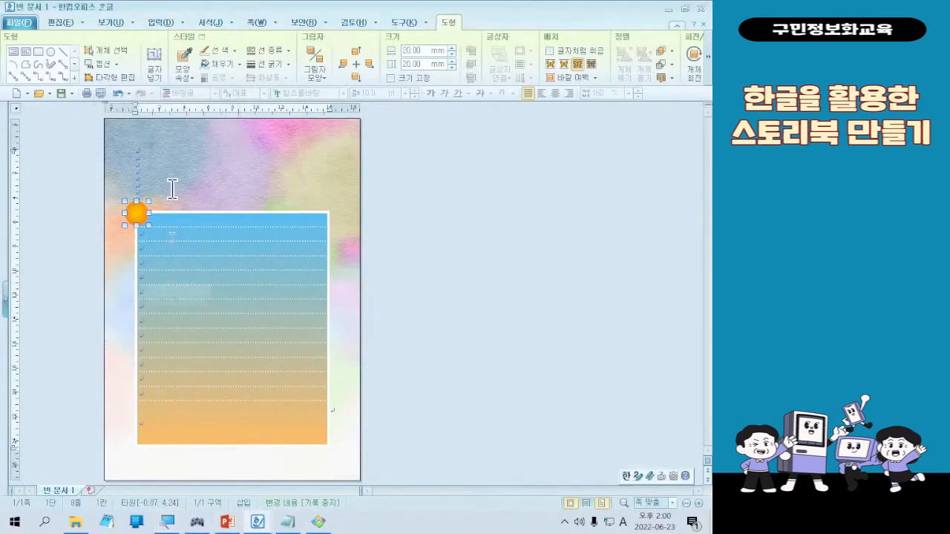
left_click(197, 522)
key("Left")
key("Right")
key("Up")
key("Up")
left_click(539, 163)
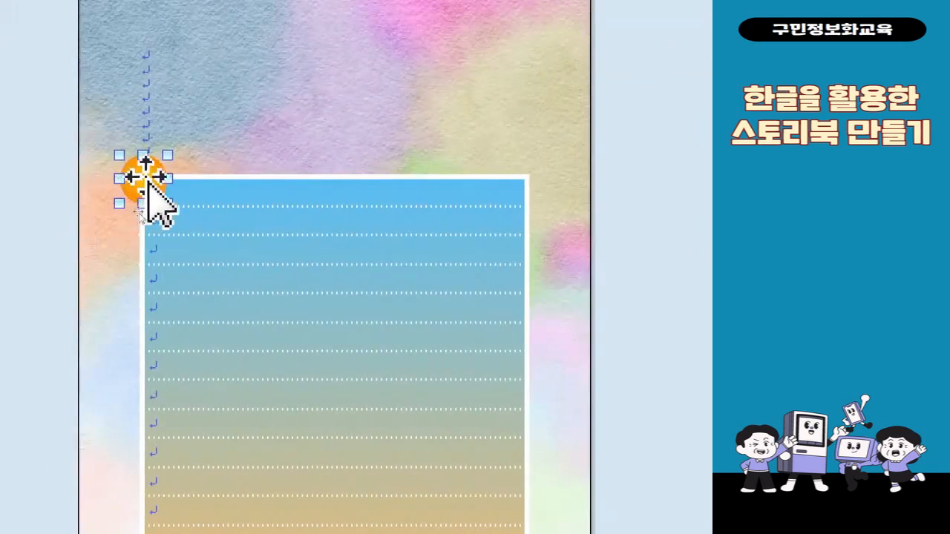
Nudge the orange circle in small steps until it is centred on the table's upper-left corner
key("Right")
key("Right")
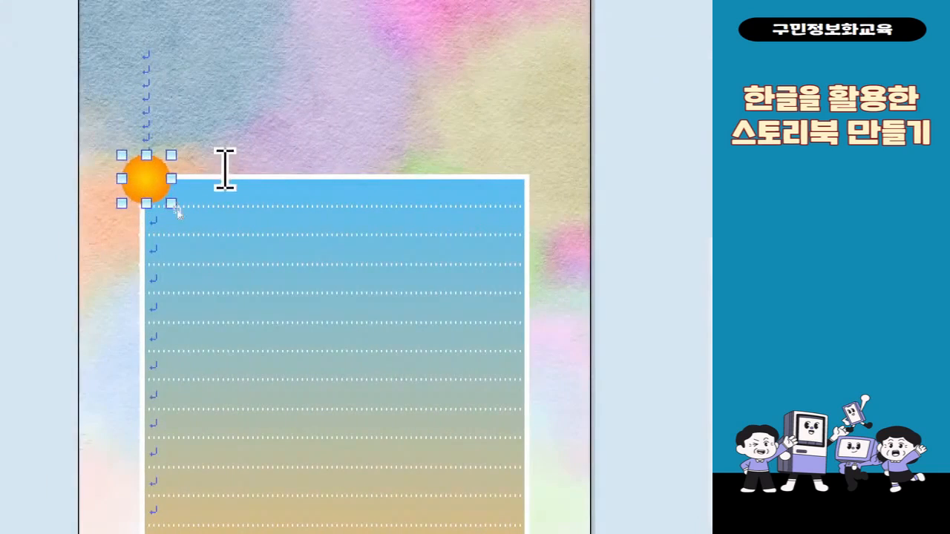
key("Right")
key("Right")
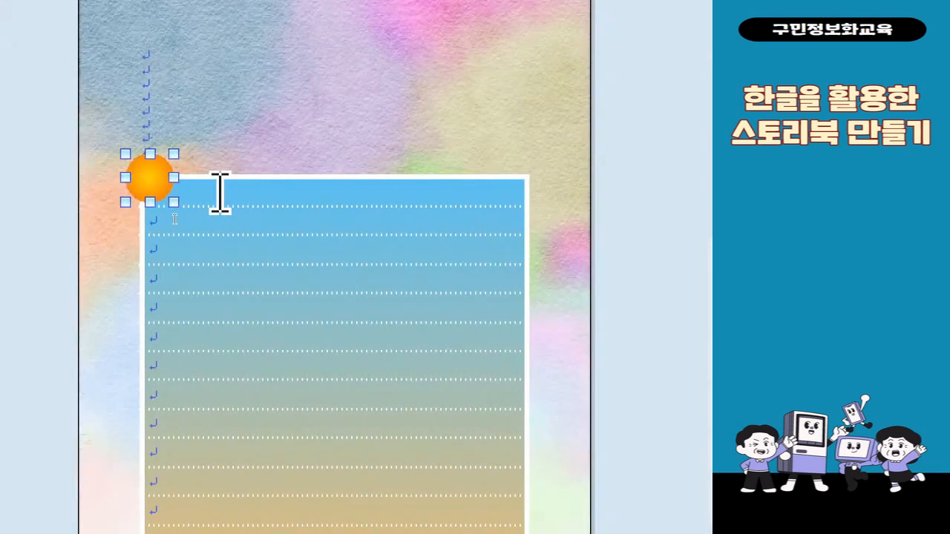
key("Left")
key("Left")
key("Left")
key("Left")
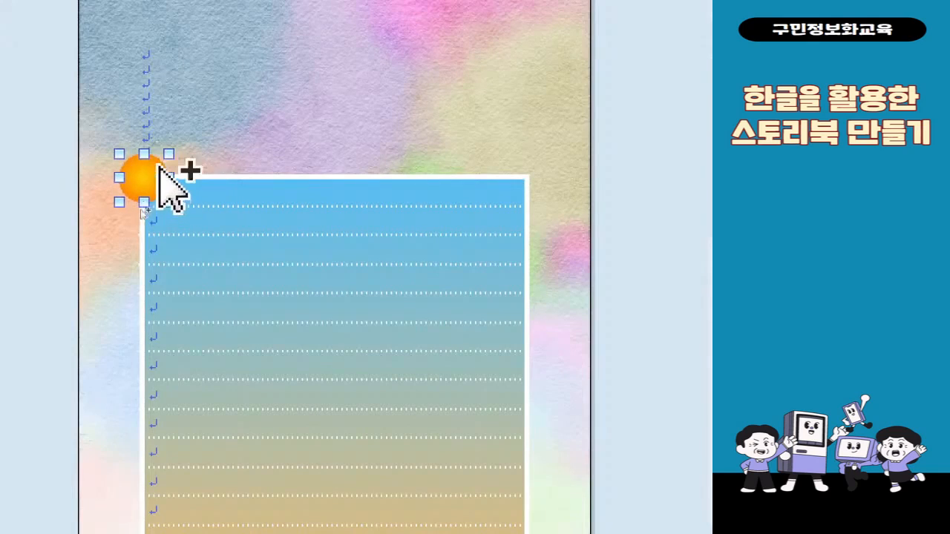
Try to copy the corner circle three times in a row along the table's top edge, and undo the copies
left_click_drag(164, 183, 223, 186)
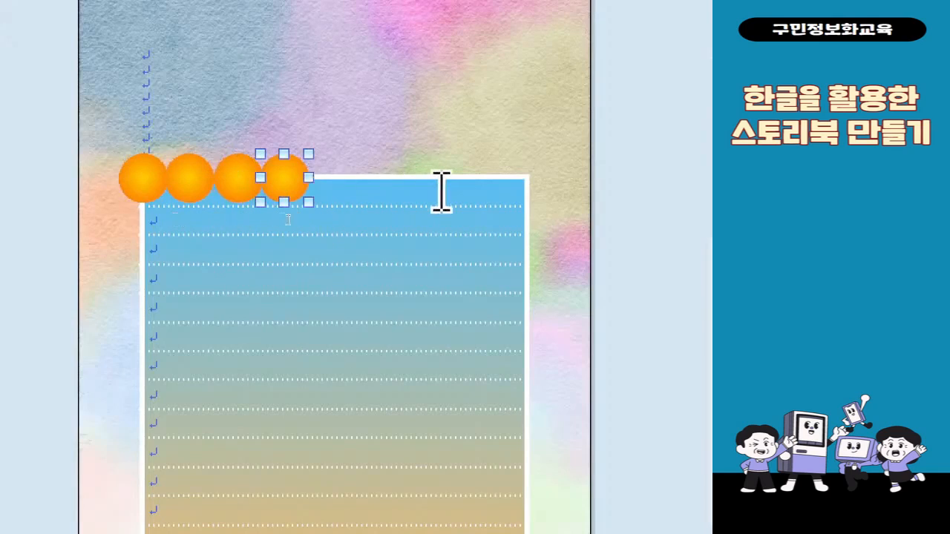
key("ctrl+z")
key("ctrl+z")
key("ctrl+z")
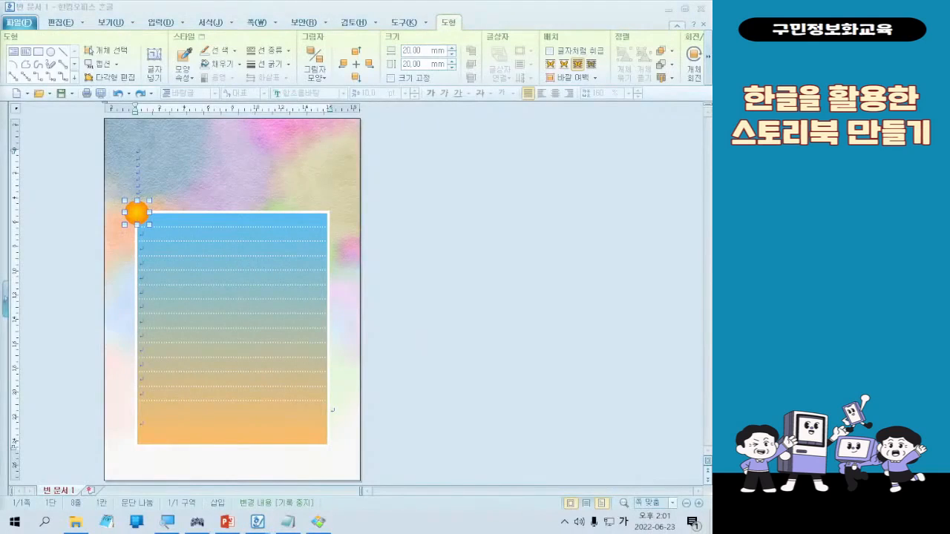
key("Hangul")
key("Hangul")
key("Hangul")
key("Hangul")
left_click(197, 521)
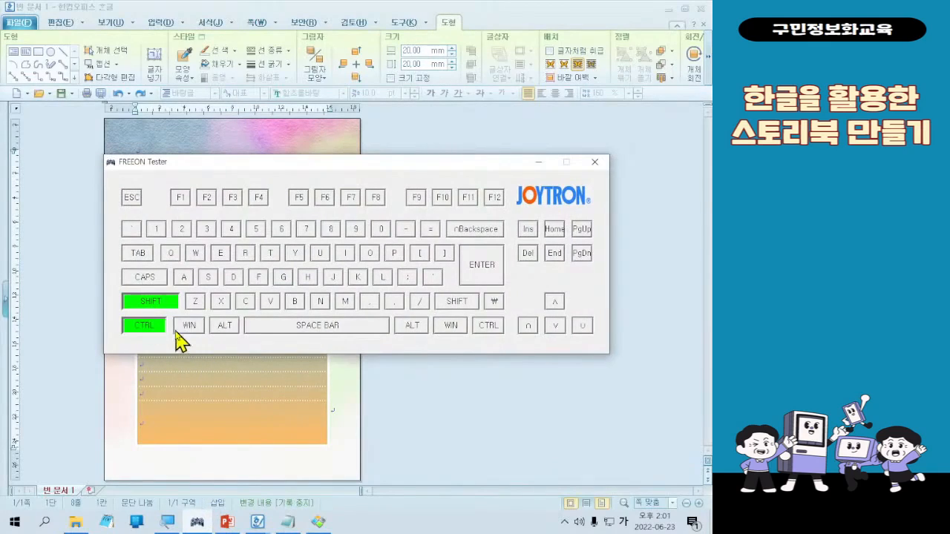
key("ctrl+shift")
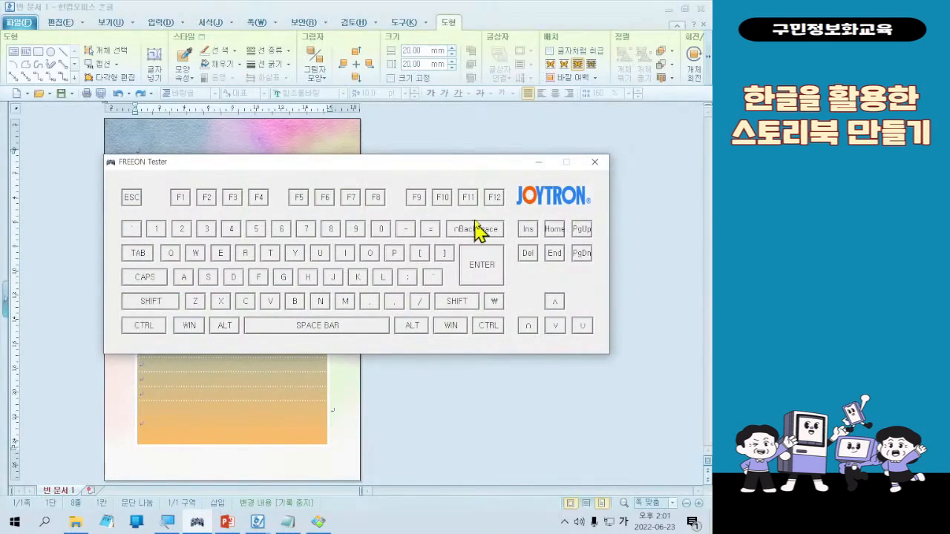
left_click(539, 163)
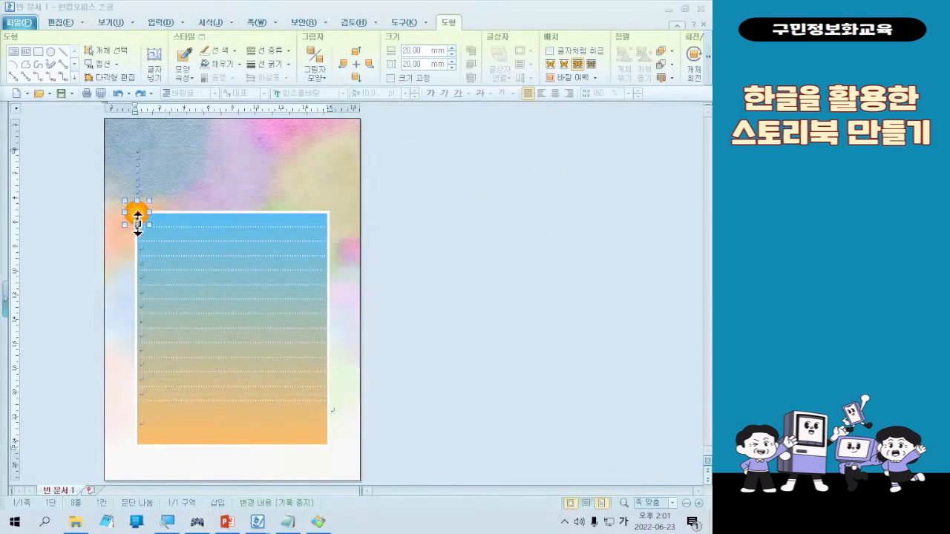
Copy the corner circle repeatedly side by side along the table's top edge towards its upper-right corner
left_click_drag(138, 226, 160, 226)
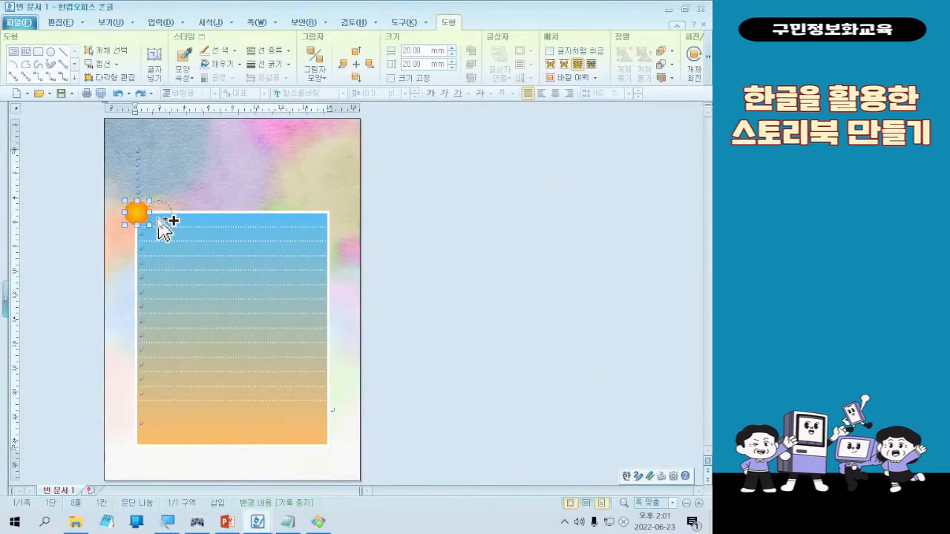
left_click_drag(160, 226, 159, 226)
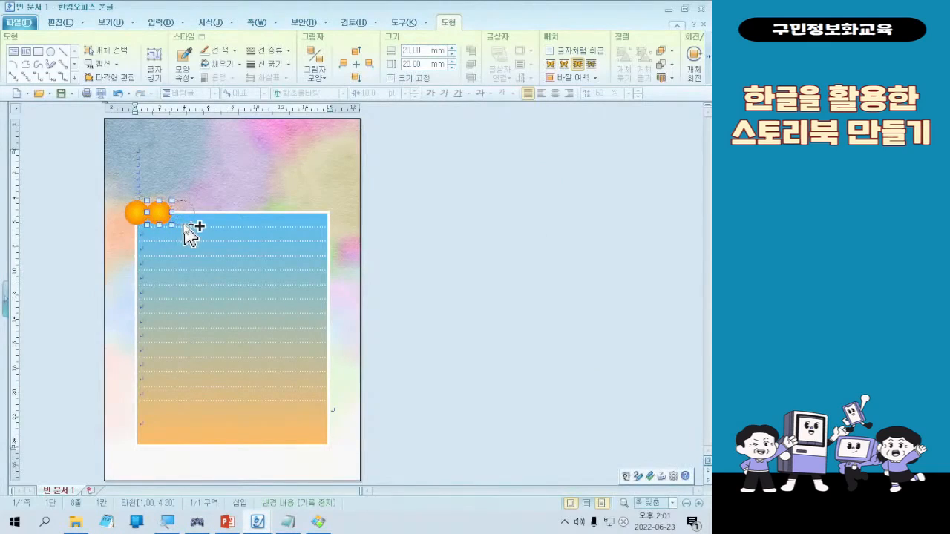
left_click_drag(184, 227, 260, 222)
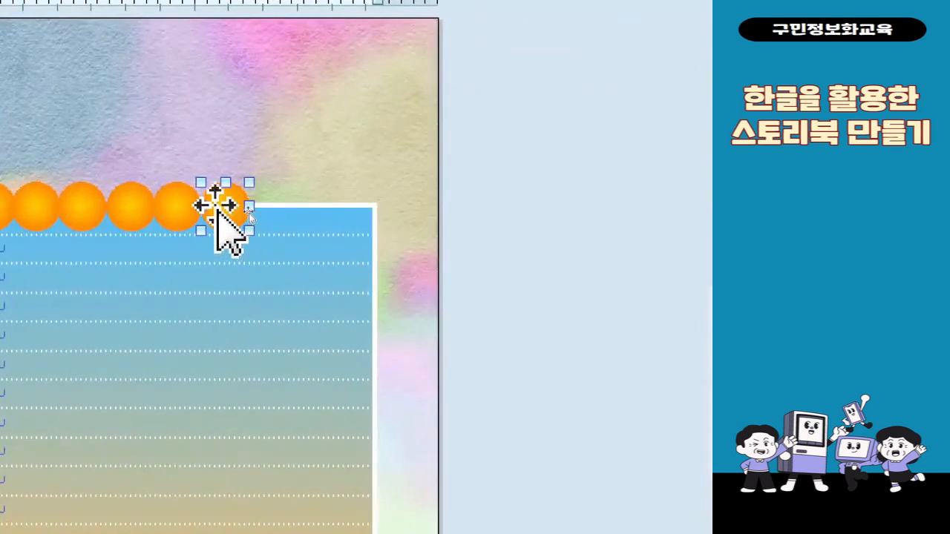
left_click(243, 213)
left_click_drag(222, 211, 276, 213)
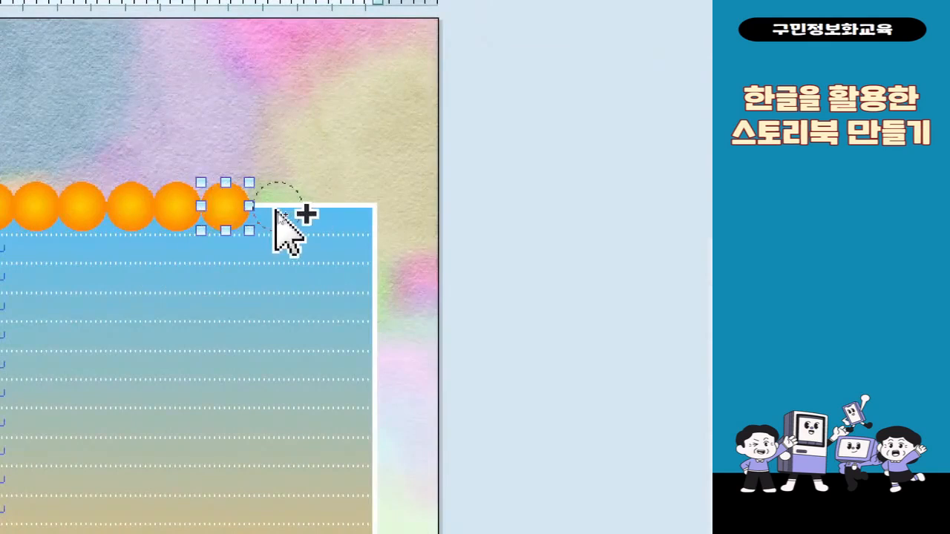
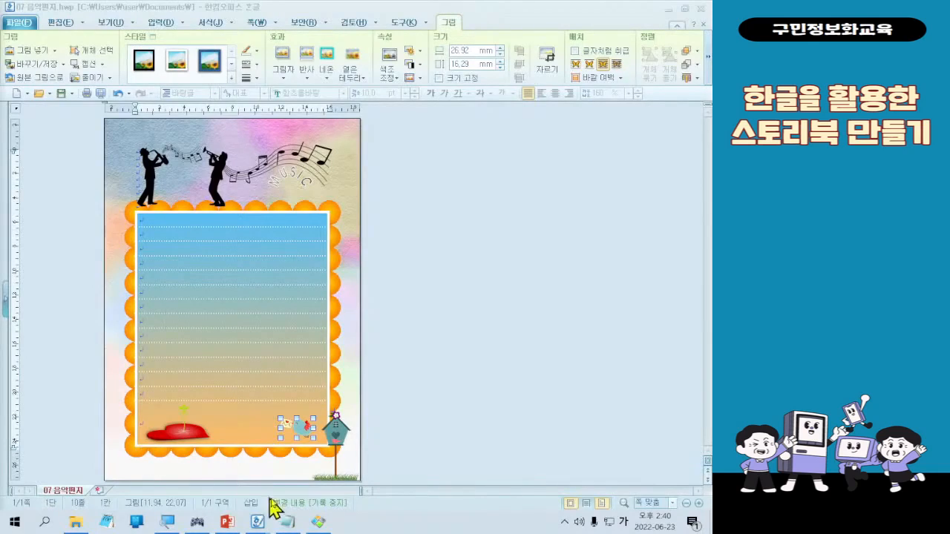
Switch to the image viewer, examine the finished sample letter's lower part, and return to the Hangul document
left_click(317, 529)
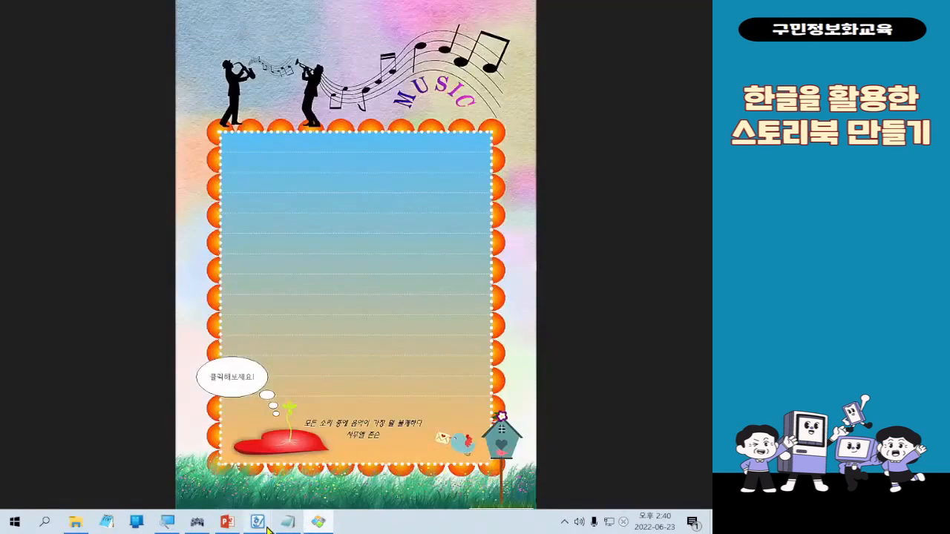
scroll(408, 432, "down", 1)
scroll(408, 439, "down", 3)
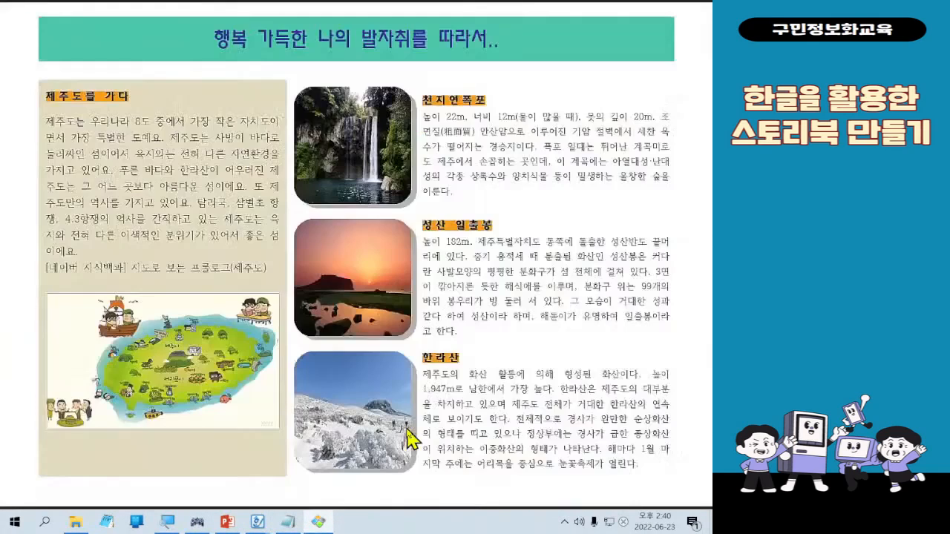
scroll(392, 382, "up", 3)
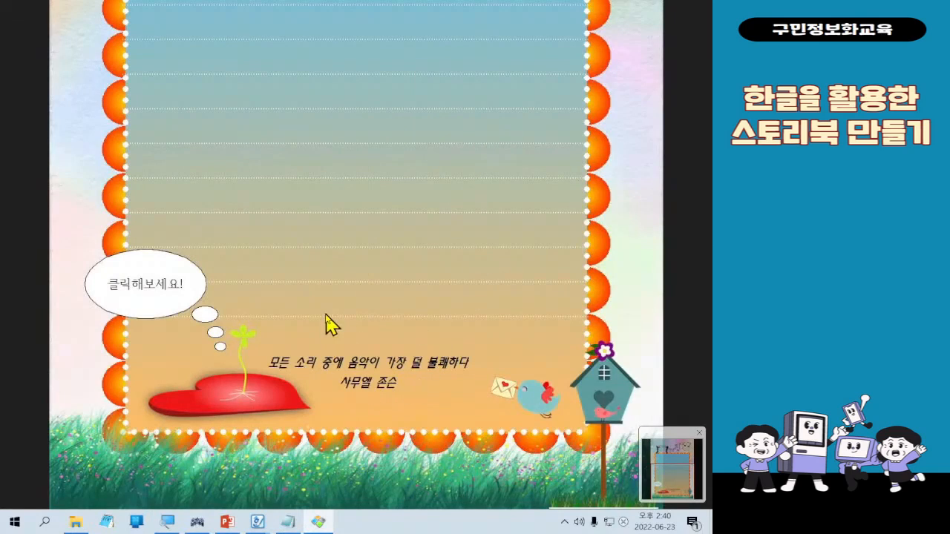
mouse_move(613, 15)
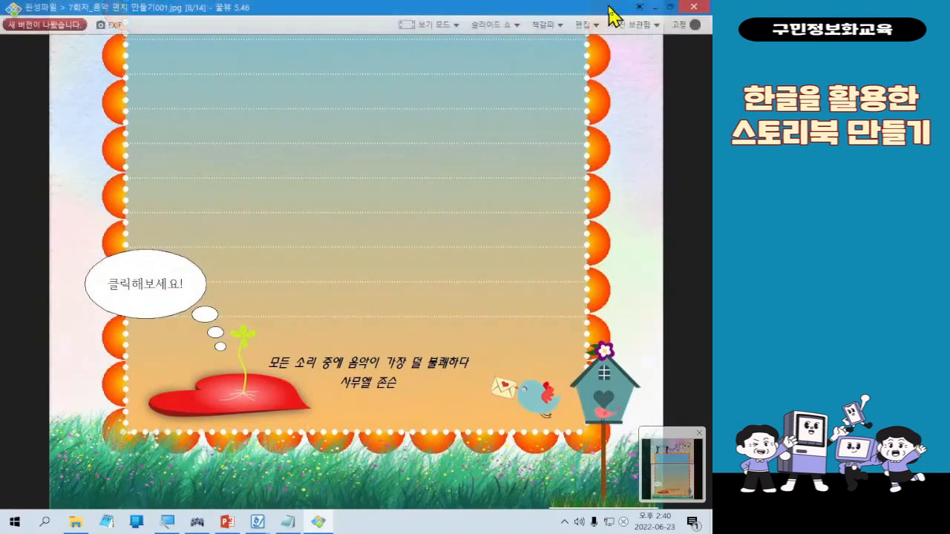
left_click(655, 7)
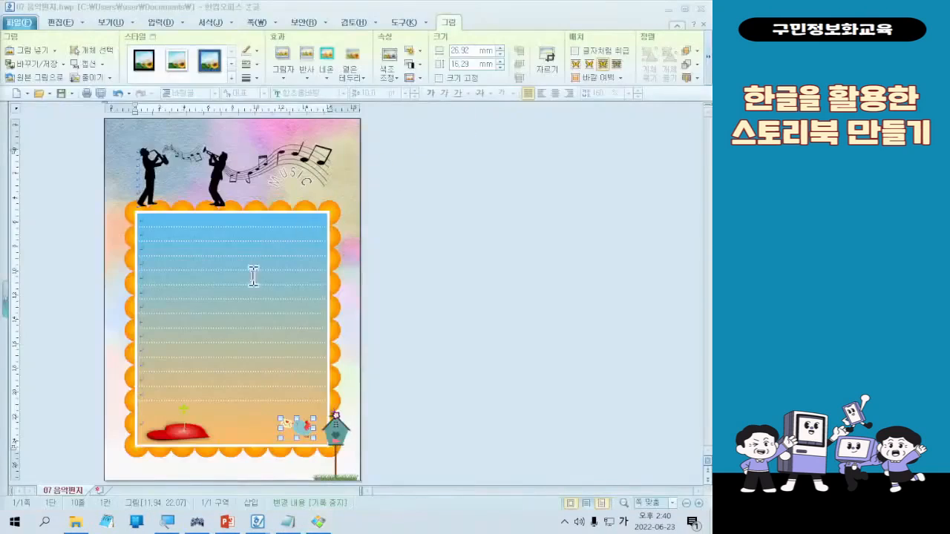
Draw a horizontal text box about 57 × 27 mm between the red heart and the bird
left_click(446, 303)
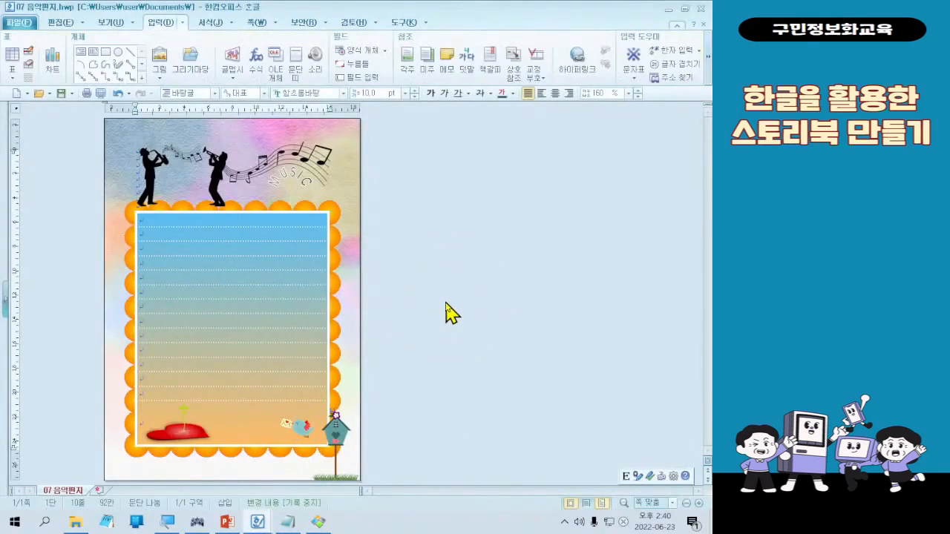
left_click(441, 324)
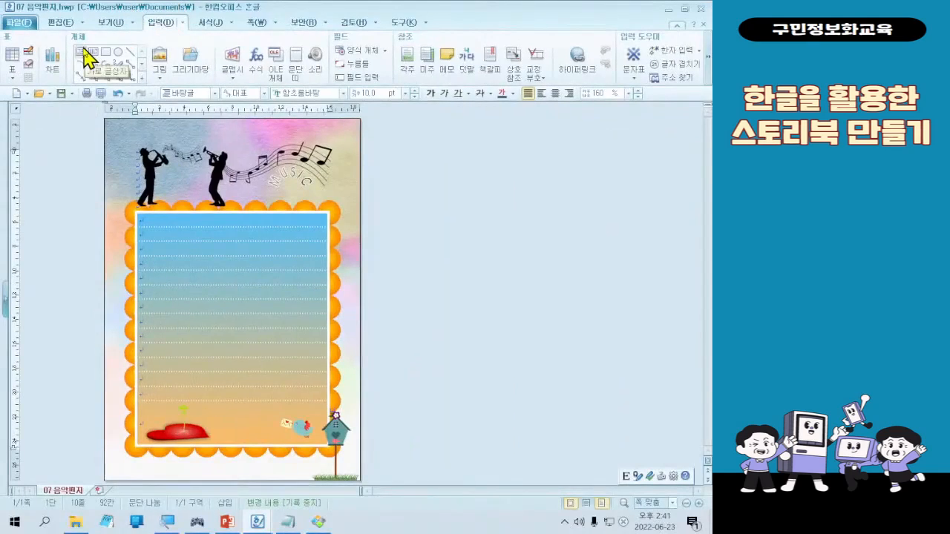
left_click(82, 51)
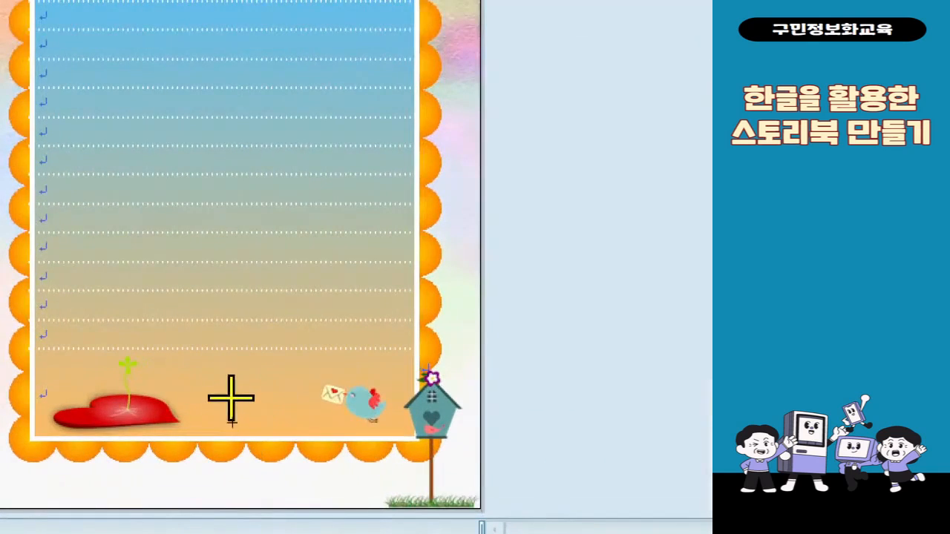
left_click_drag(192, 374, 320, 428)
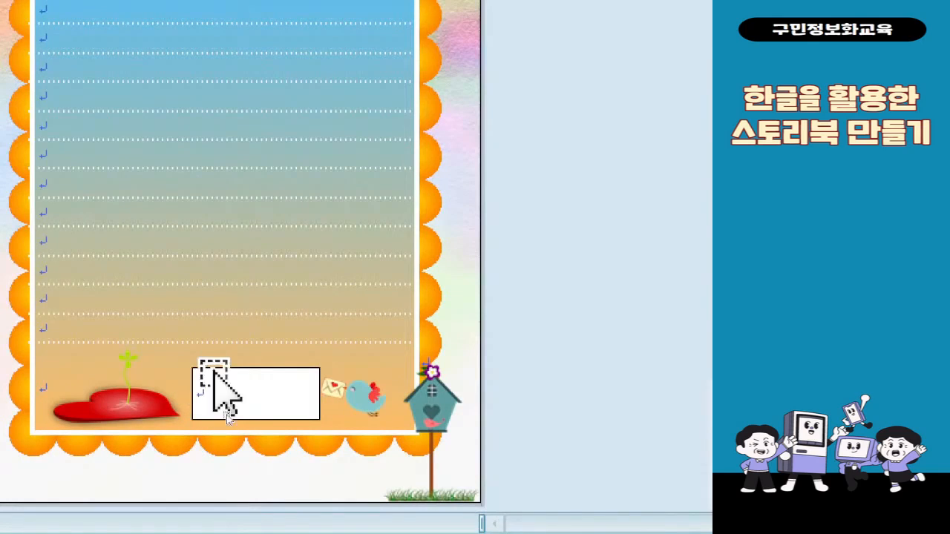
left_click(211, 379)
left_click_drag(193, 368, 180, 354)
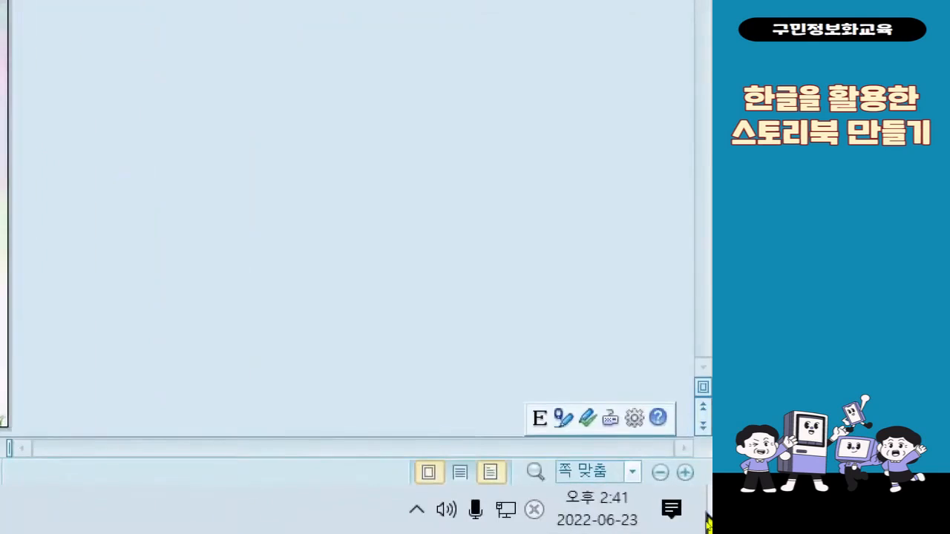
Set the empty text box's font to 휴먼모음T
left_click(672, 503)
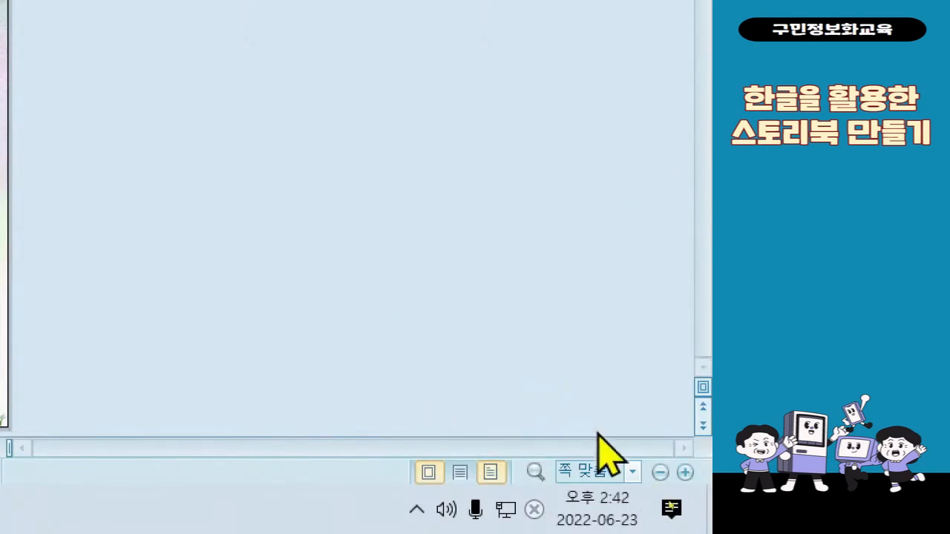
left_click(633, 472)
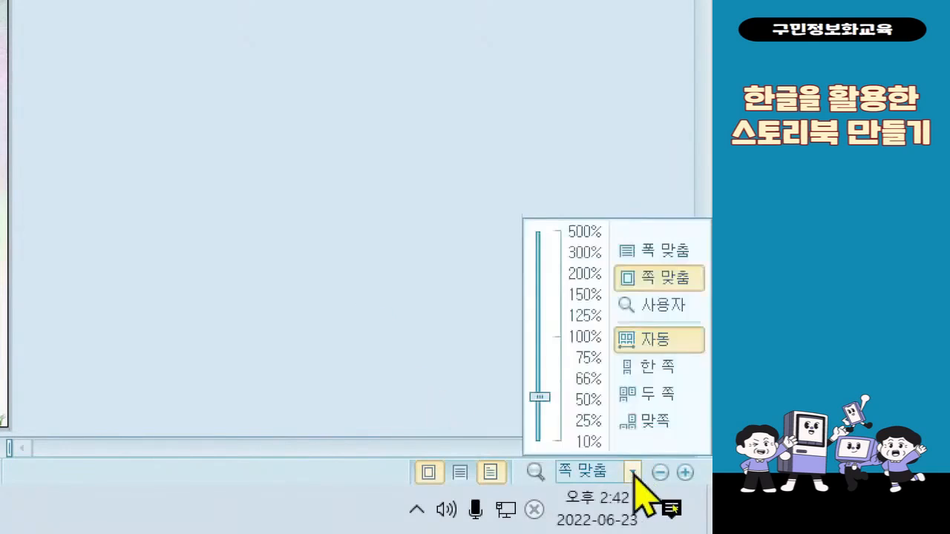
left_click(700, 258)
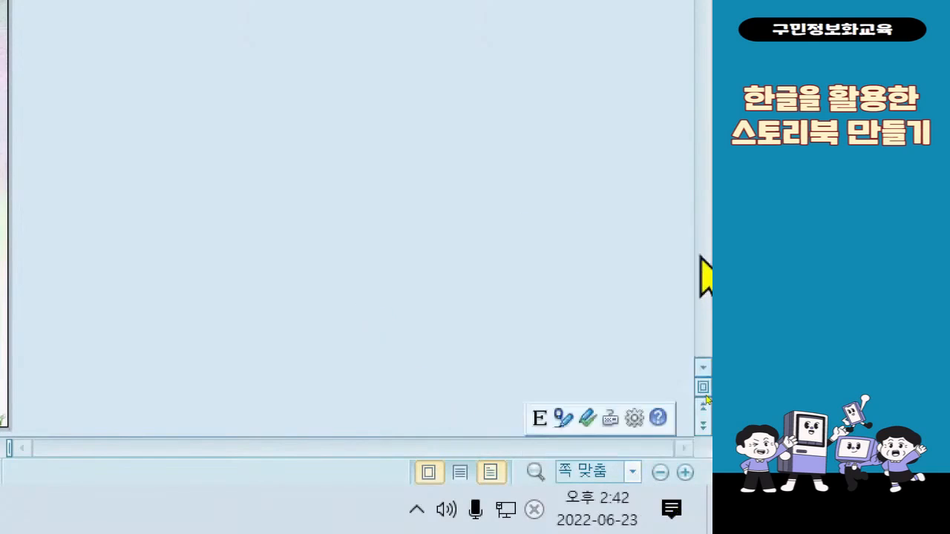
scroll(142, 358, "down", 2)
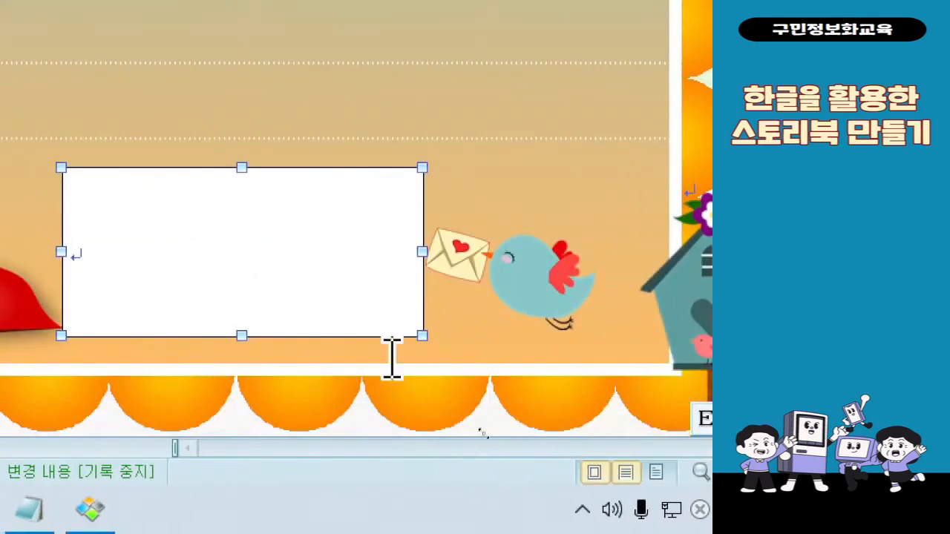
left_click(175, 289)
left_click(175, 280)
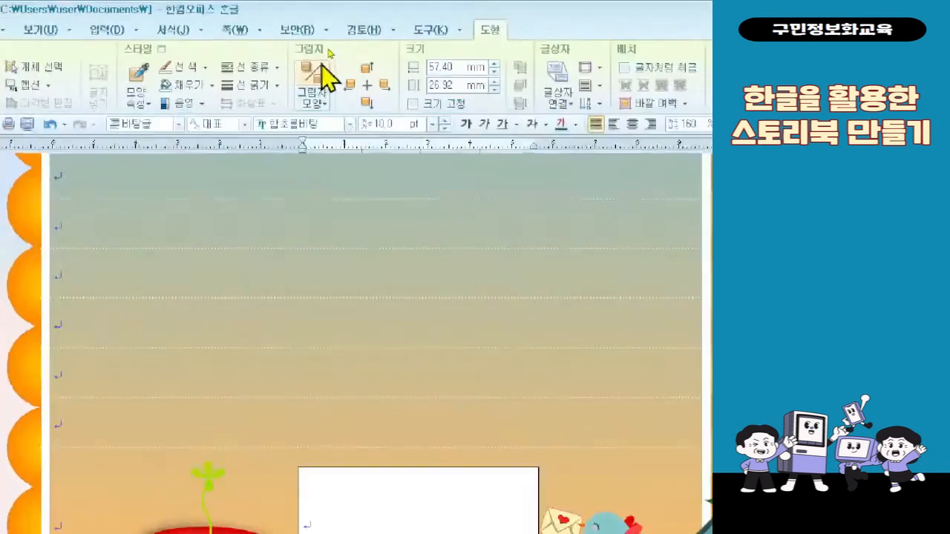
left_click(350, 124)
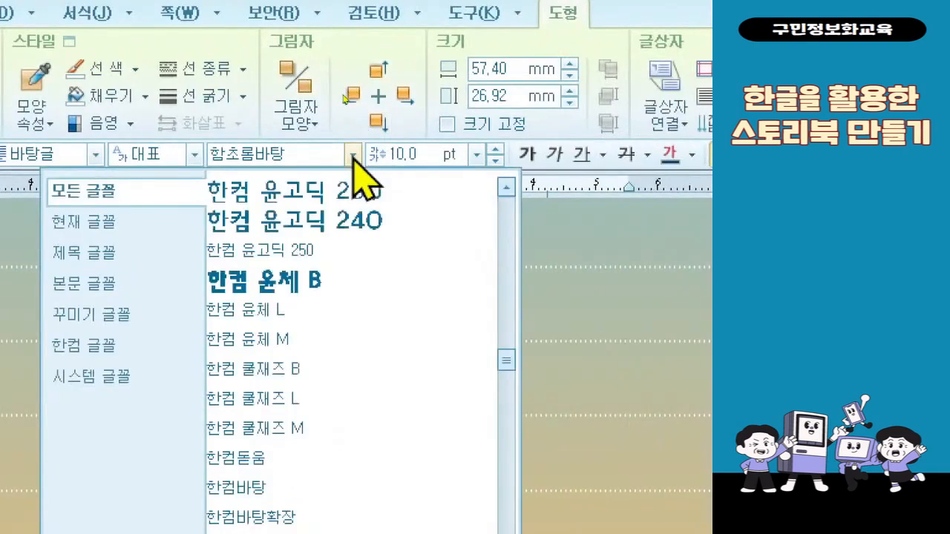
scroll(360, 312, "up", 1)
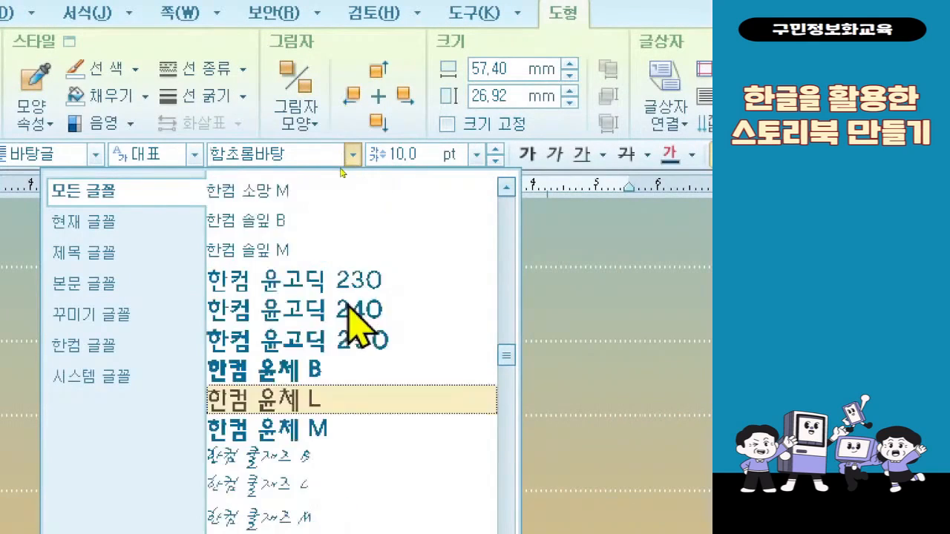
scroll(375, 338, "down", 5)
scroll(386, 371, "down", 3)
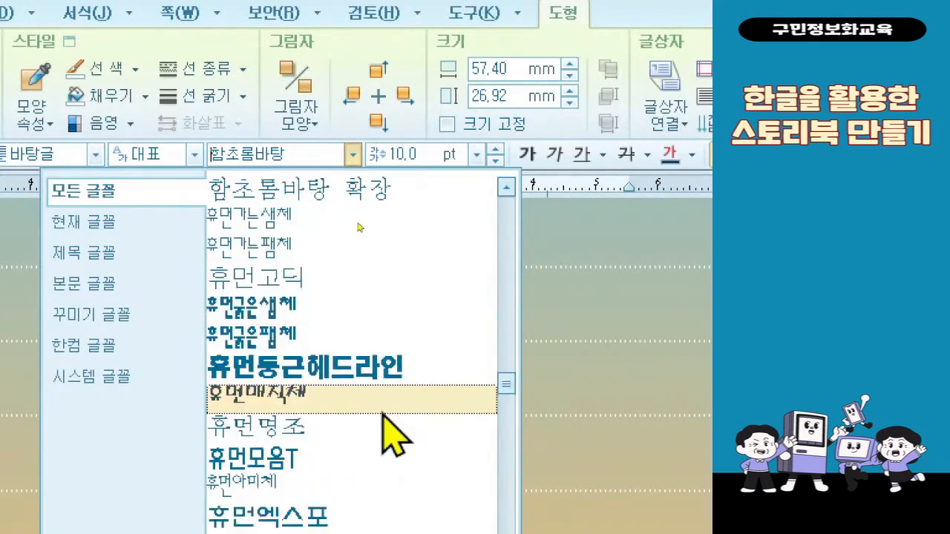
left_click(356, 289)
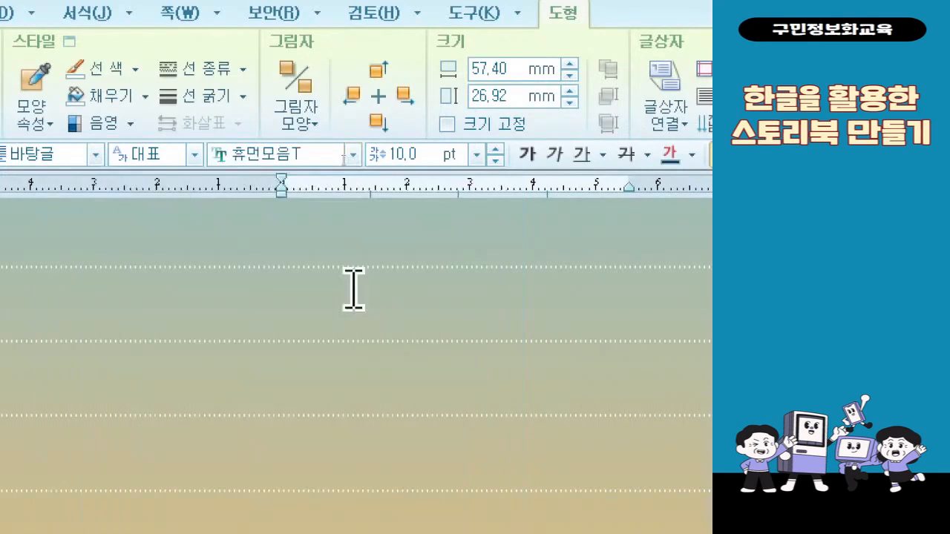
Set the text box's text to 12 pt italic with centre alignment
left_click(495, 149)
left_click(495, 149)
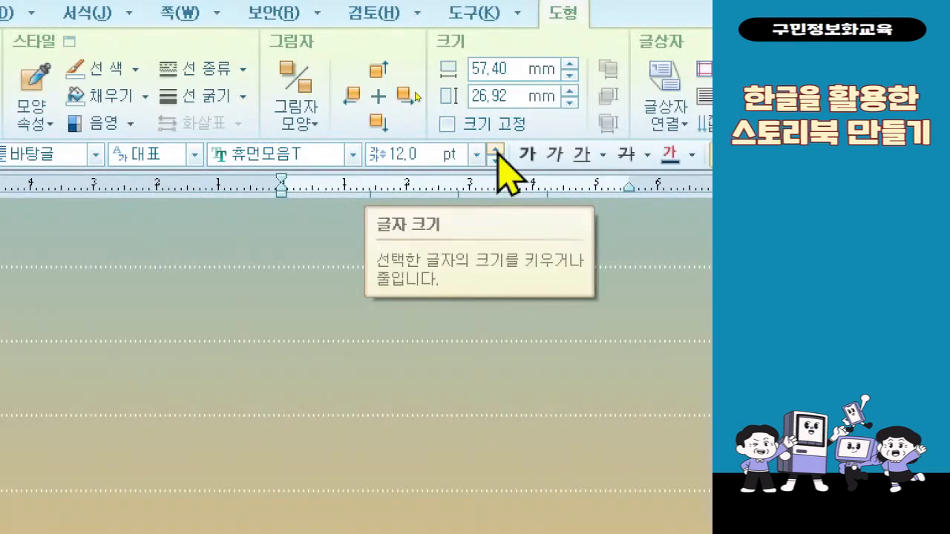
left_click(556, 158)
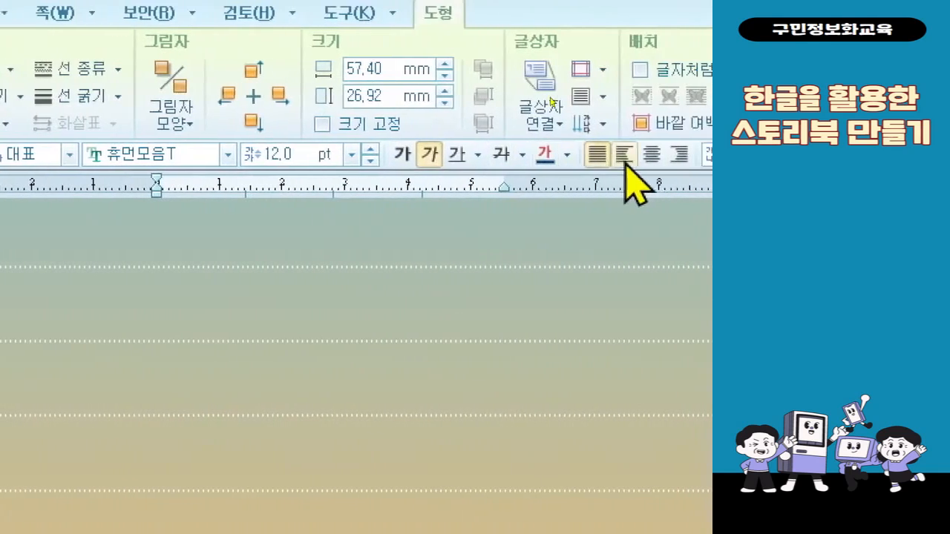
left_click(626, 165)
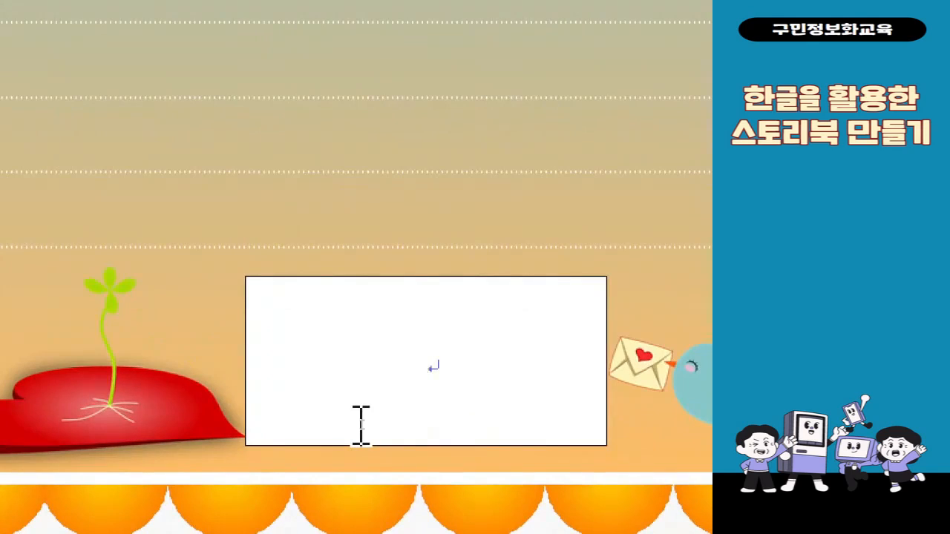
type("AHEMS")
key("BackSpace")
key("BackSpace")
key("BackSpace")
key("BackSpace")
key("BackSpace")
Enter the quote 모든 소리 중에 음악이 가장 덜 불쾌하다 in the text box, with 사무엘 존슨 on a new line
key("Hangul")
type("모든소리")
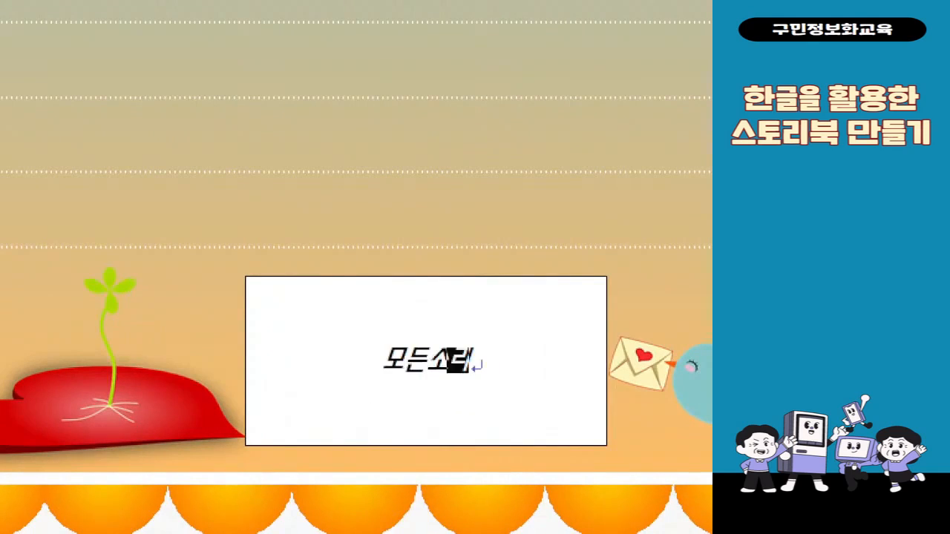
key("Left")
key("Left")
key("End")
type("ㅈ")
type("중에 음악이 가")
type("장 덜뚜")
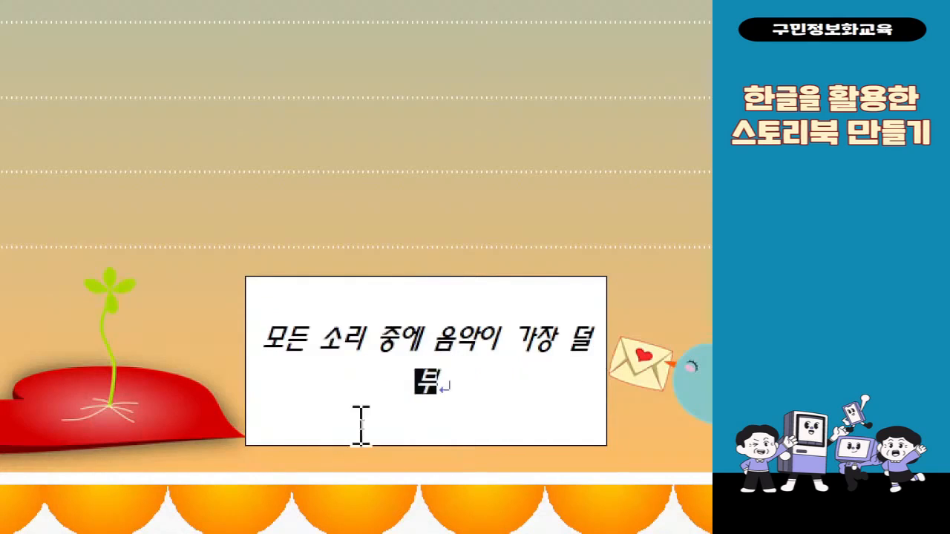
type("ㄹ쾌한")
type("다")
key("Return")
type("사무엘 존슨")
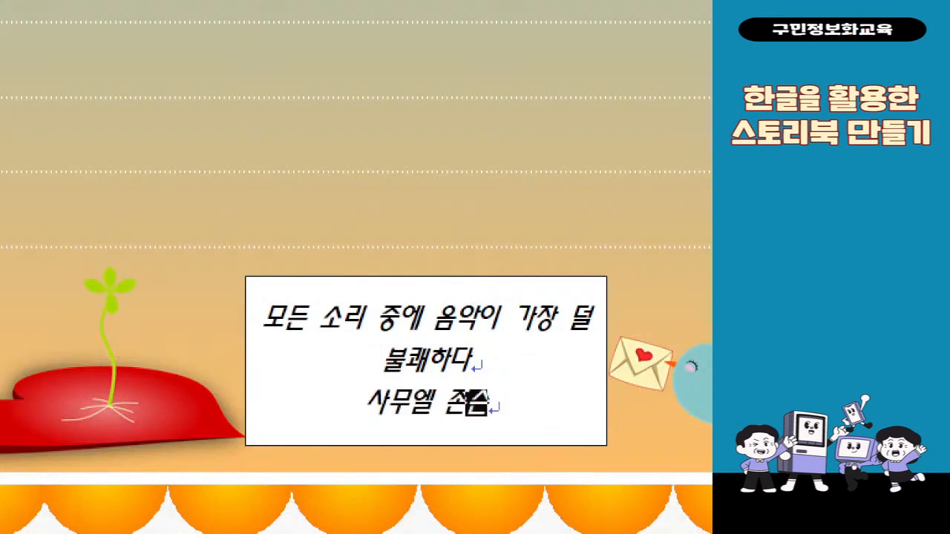